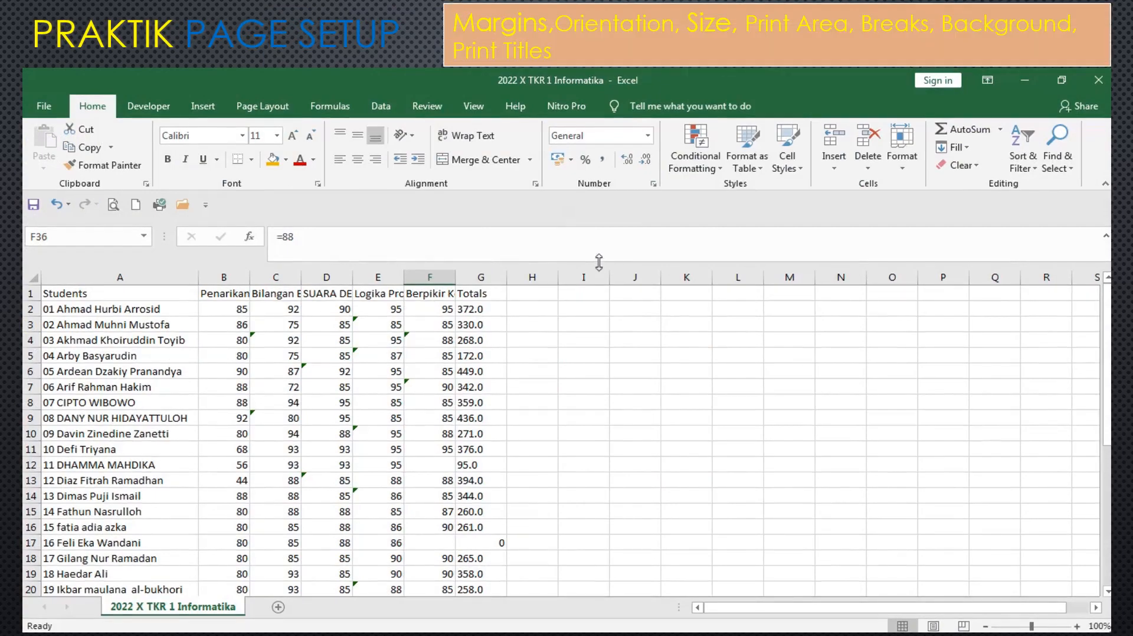
- Shrink the formula bar to a single line and return to the start of the student score table
drag(598, 264, 593, 244)
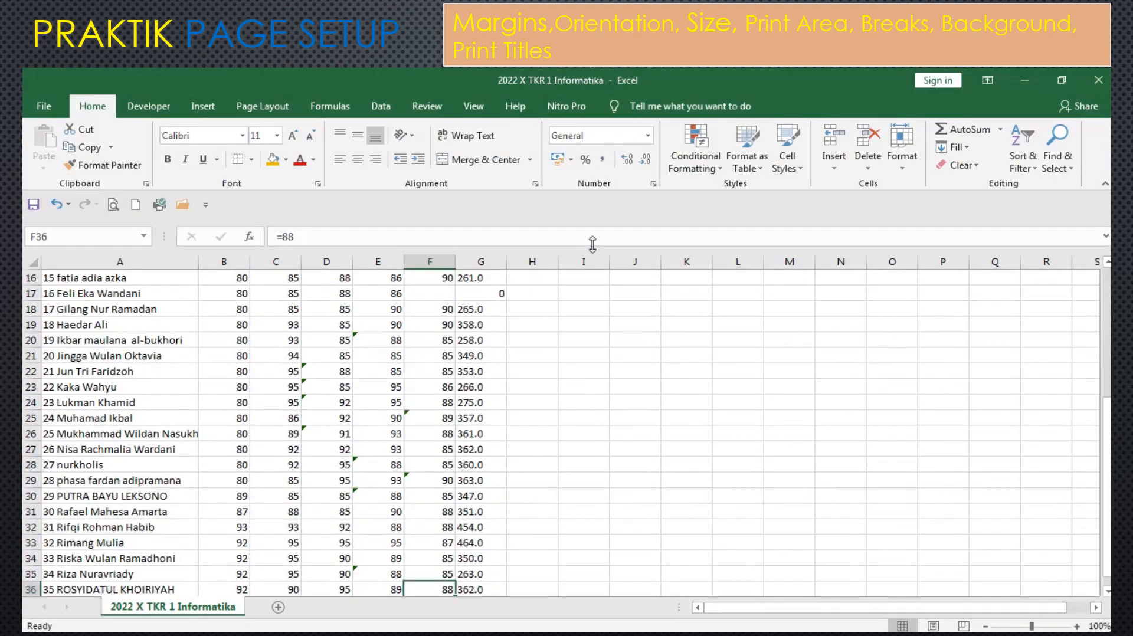
scroll(584, 344, up, 5)
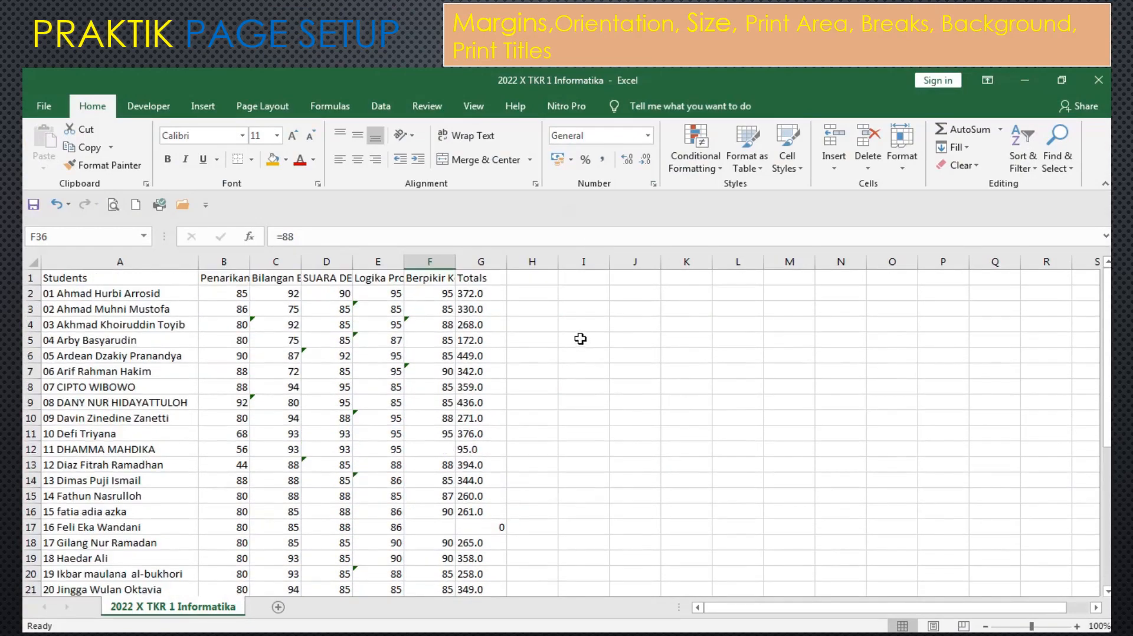
- Apply the Normal margins preset to the student score sheet and check the page in print preview
click(251, 112)
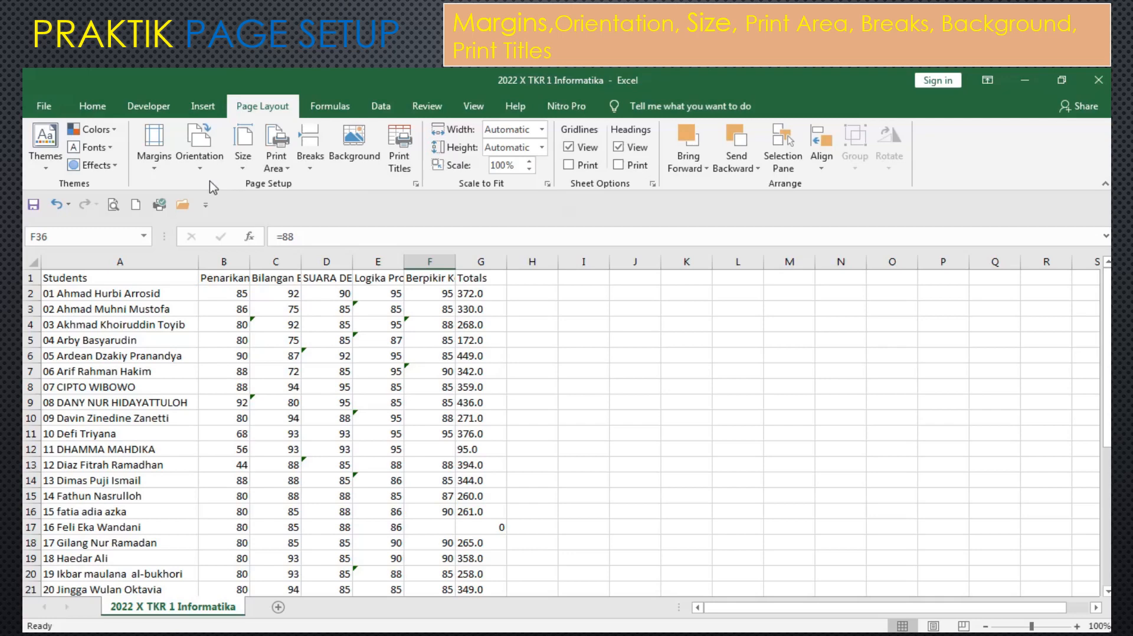
click(154, 175)
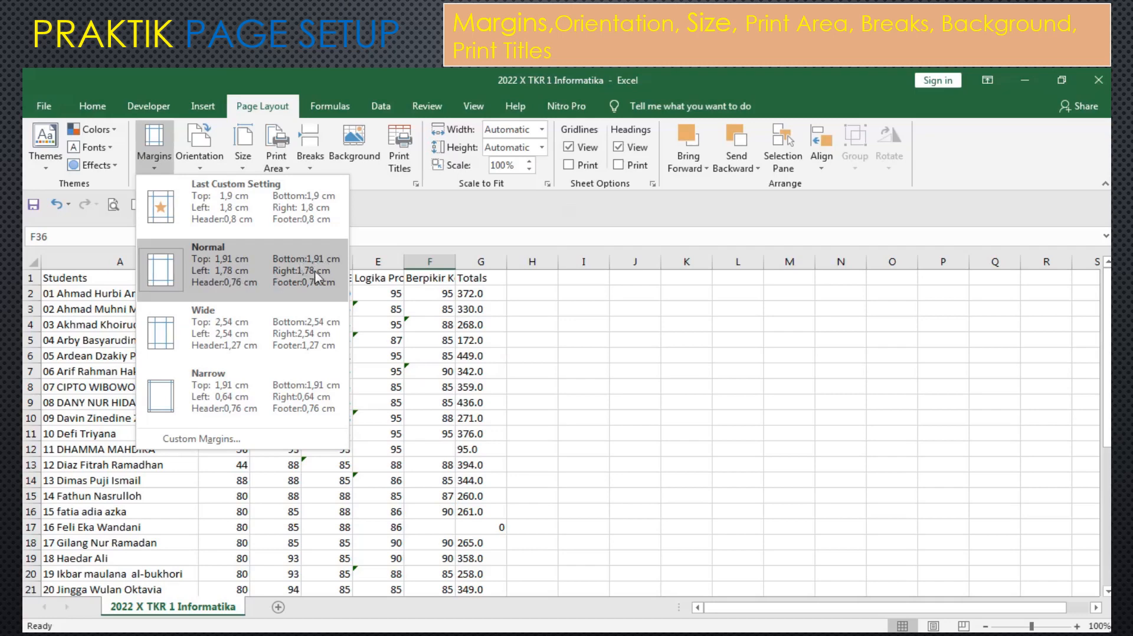
click(229, 278)
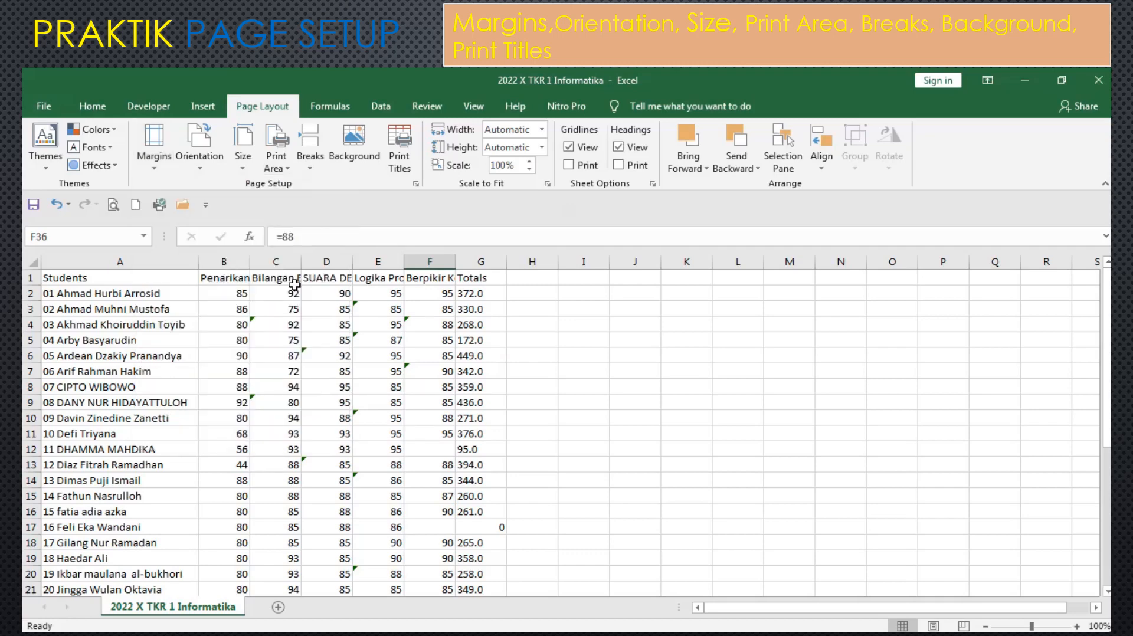
click(158, 169)
click(139, 82)
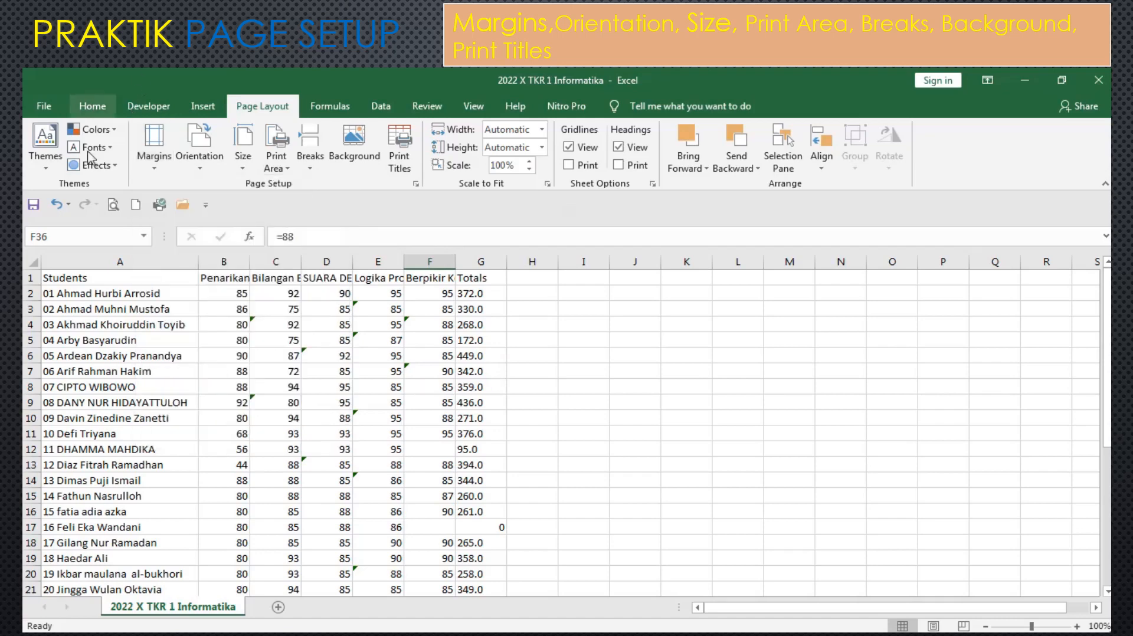
click(116, 206)
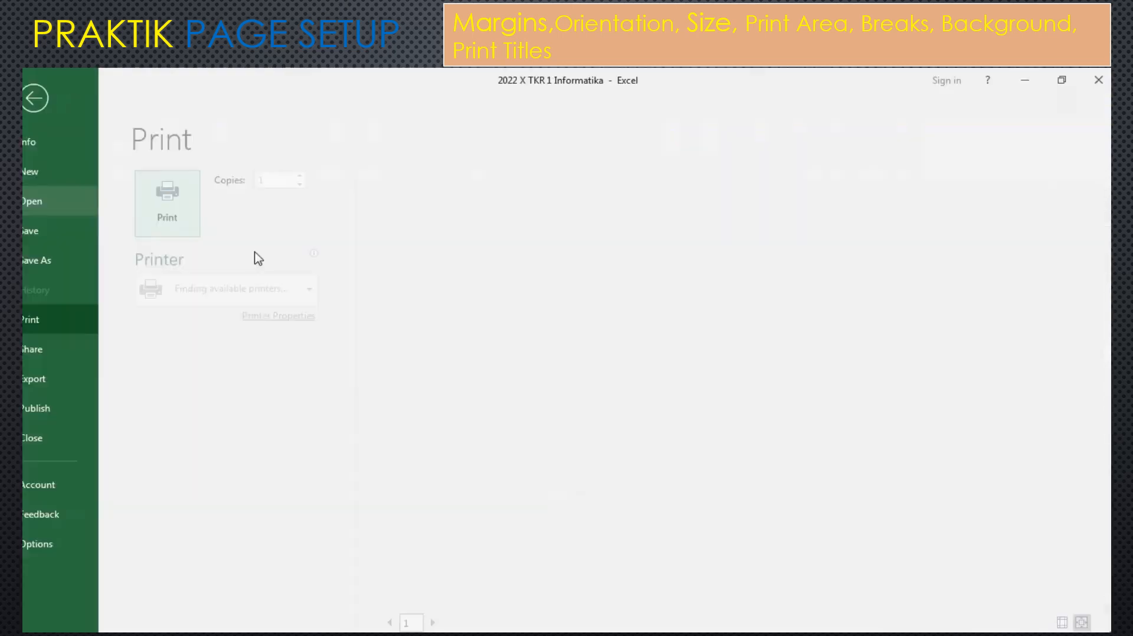
click(55, 112)
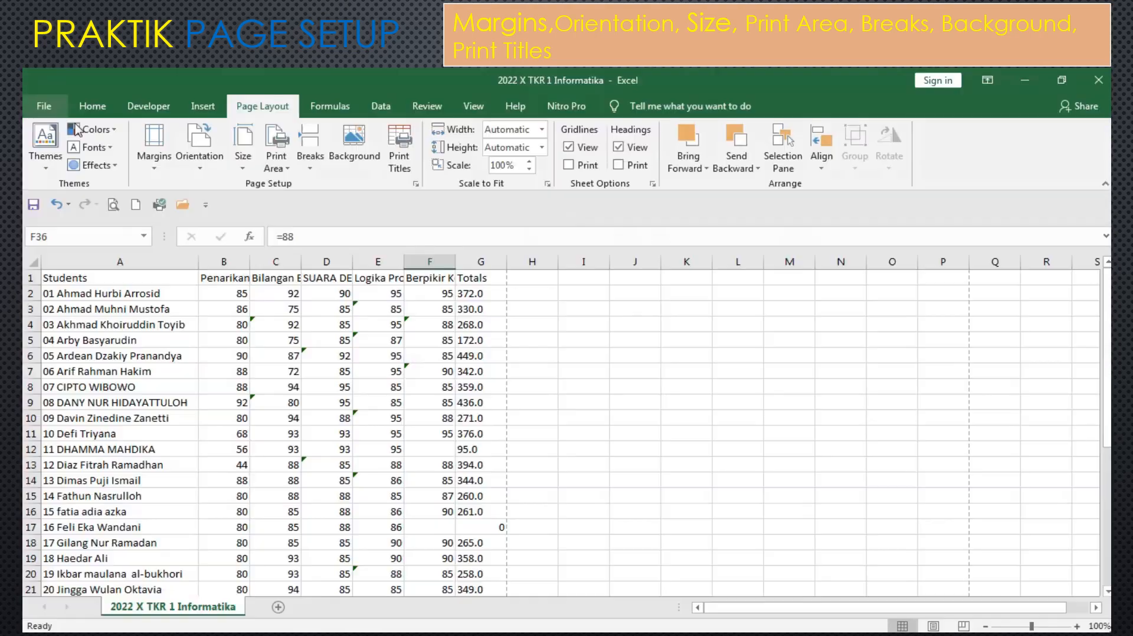
- Set custom page margins of 2,4 cm at the top, 2,3 cm on the left and 2,4 cm at the bottom
click(156, 169)
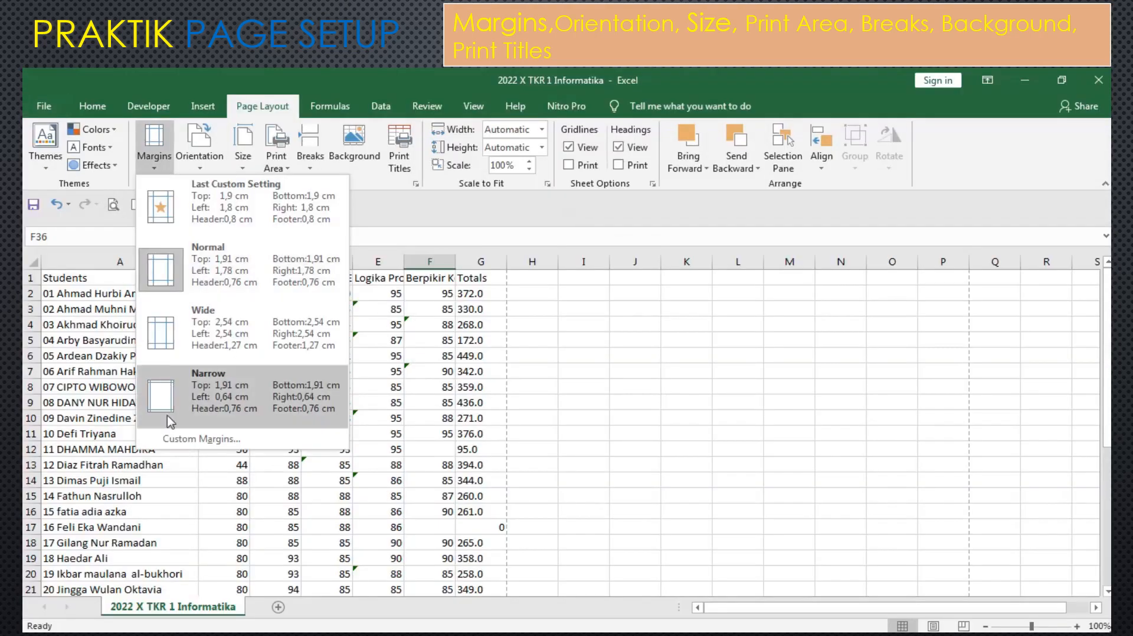
click(181, 440)
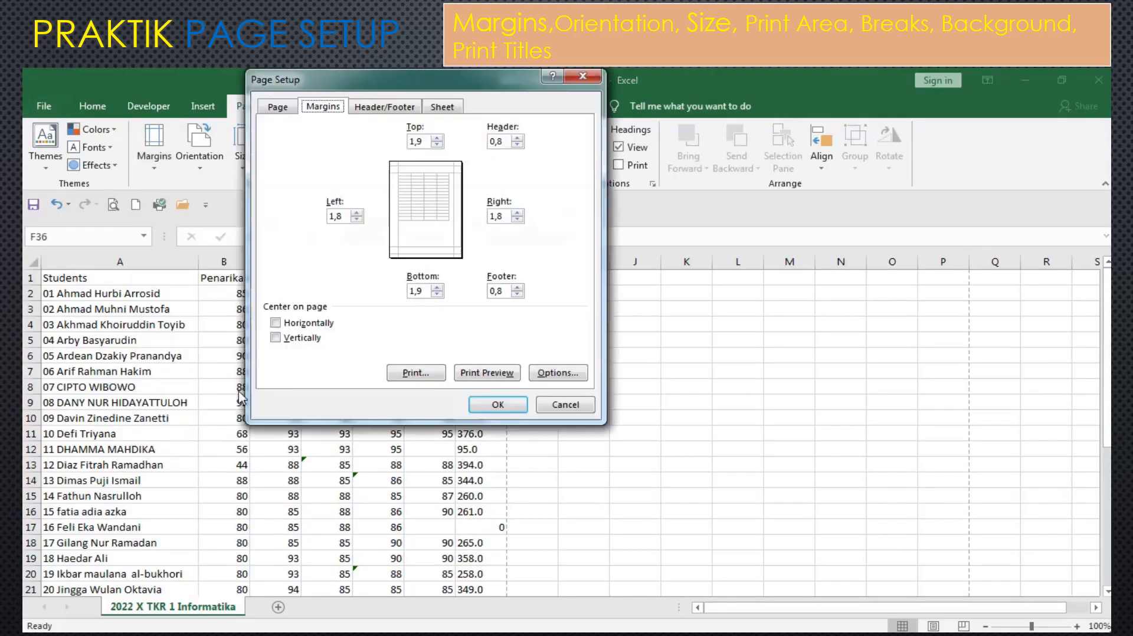
click(438, 138)
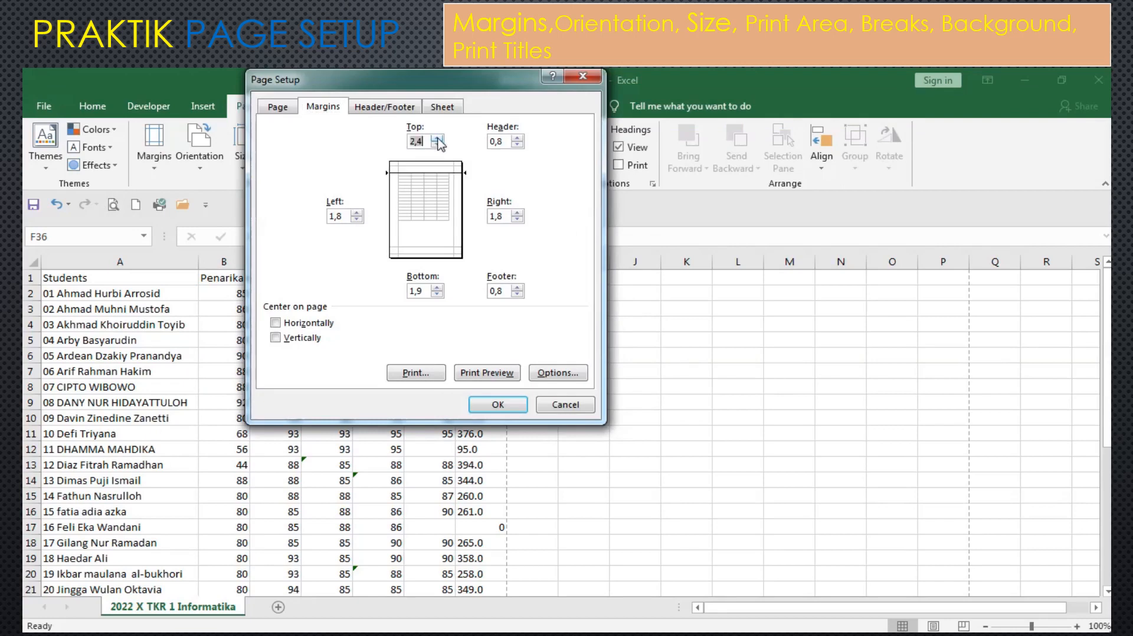
click(357, 214)
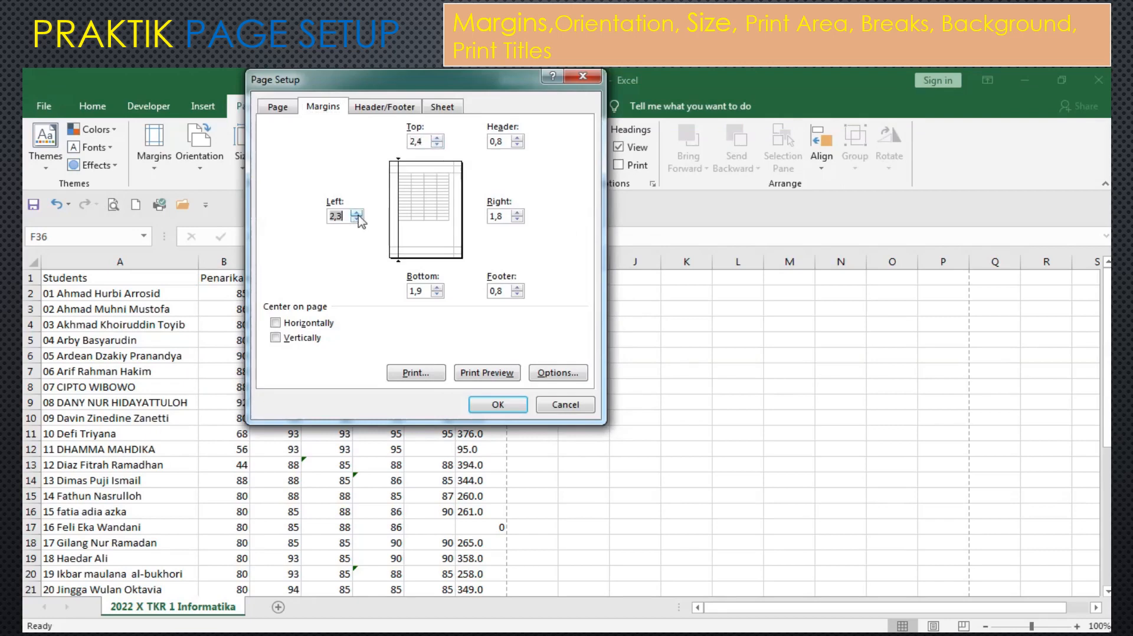
click(437, 288)
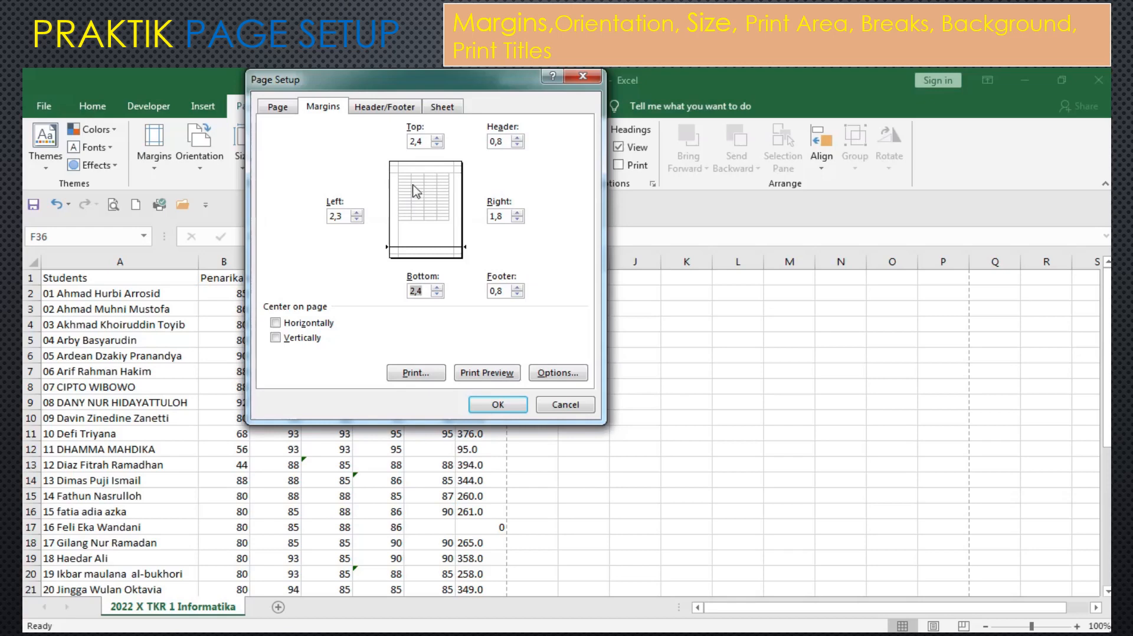
- Centre the content on the page horizontally only, apply the page setup and check it in print preview
click(276, 323)
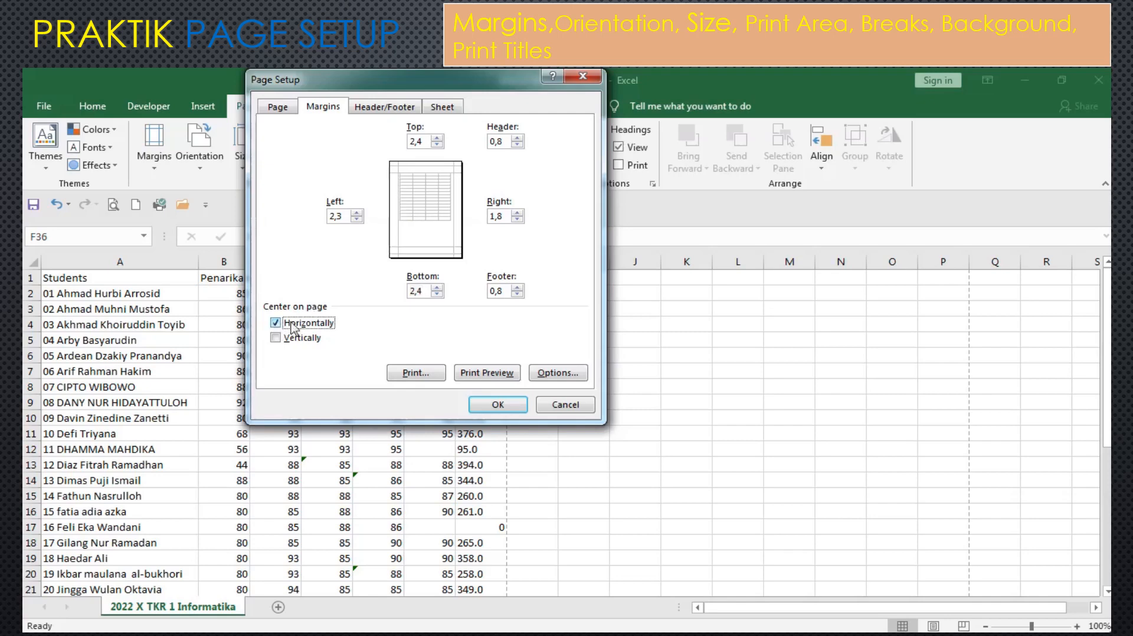
click(280, 325)
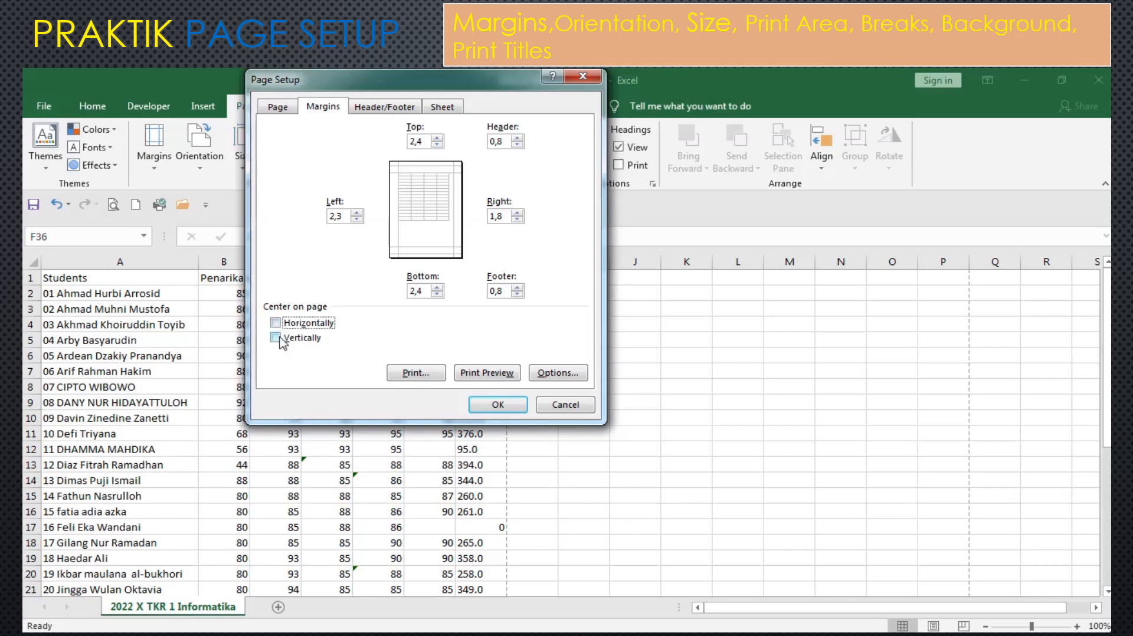
click(281, 338)
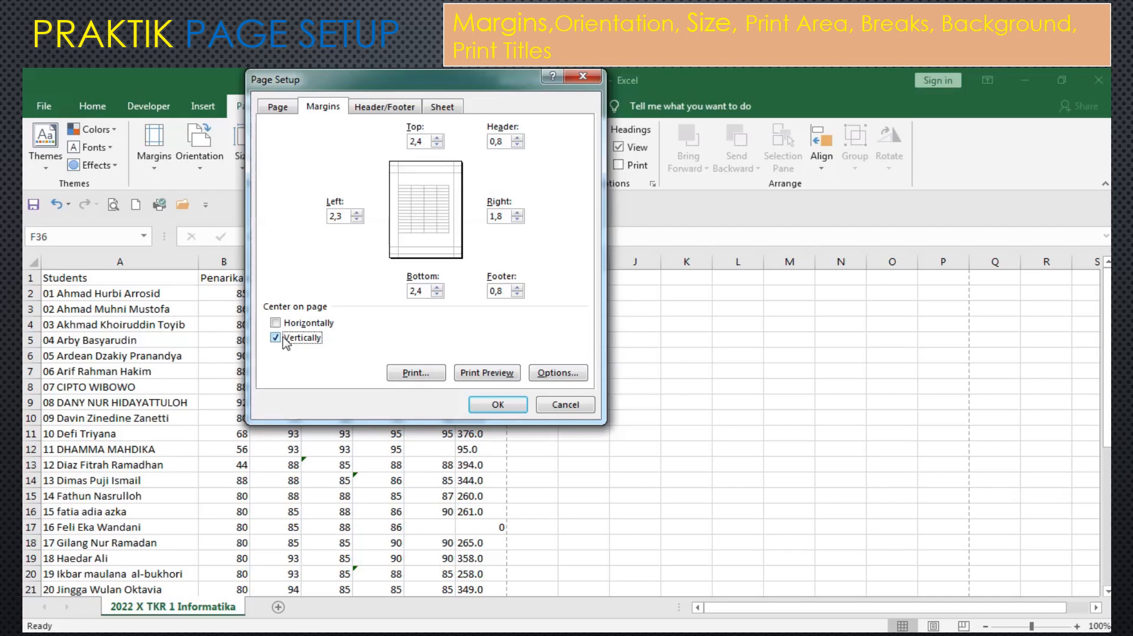
click(278, 323)
click(277, 338)
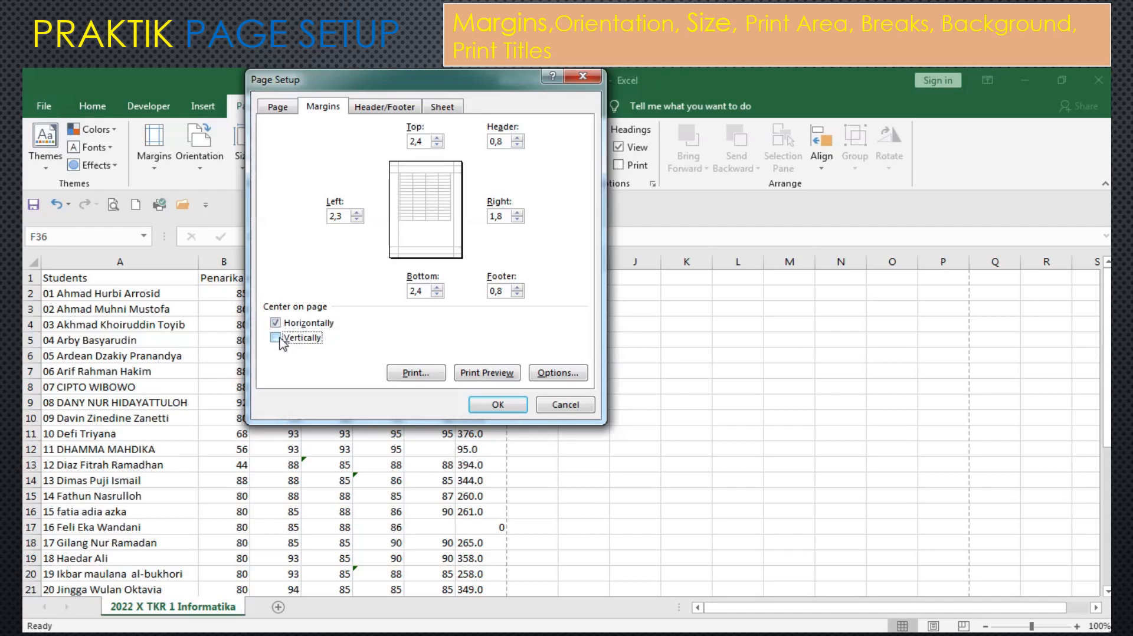
click(498, 404)
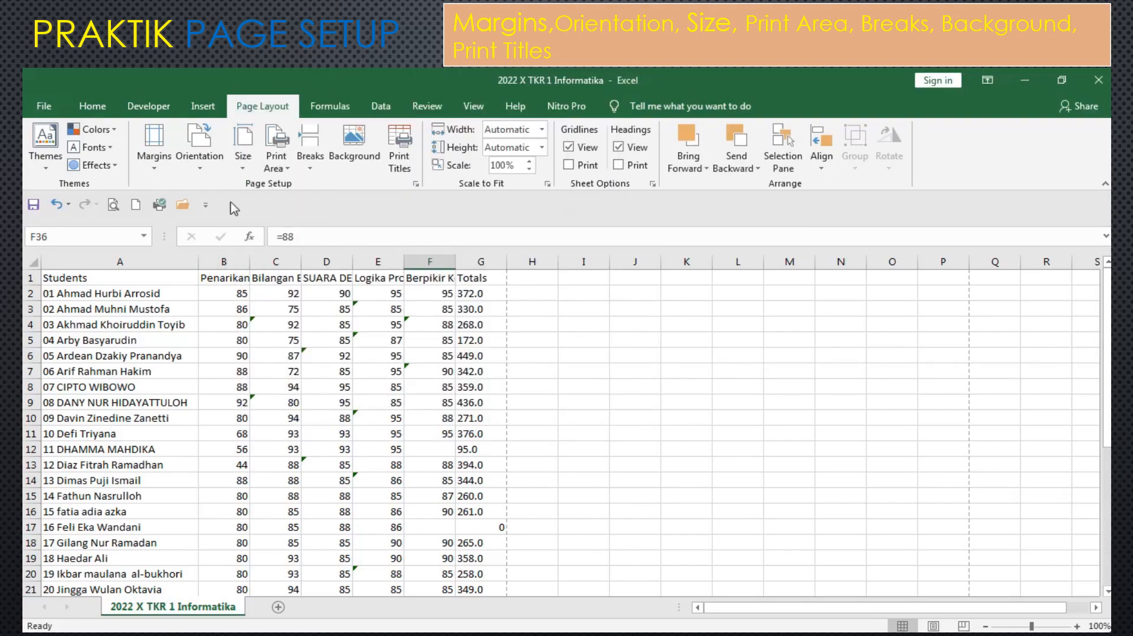
click(113, 205)
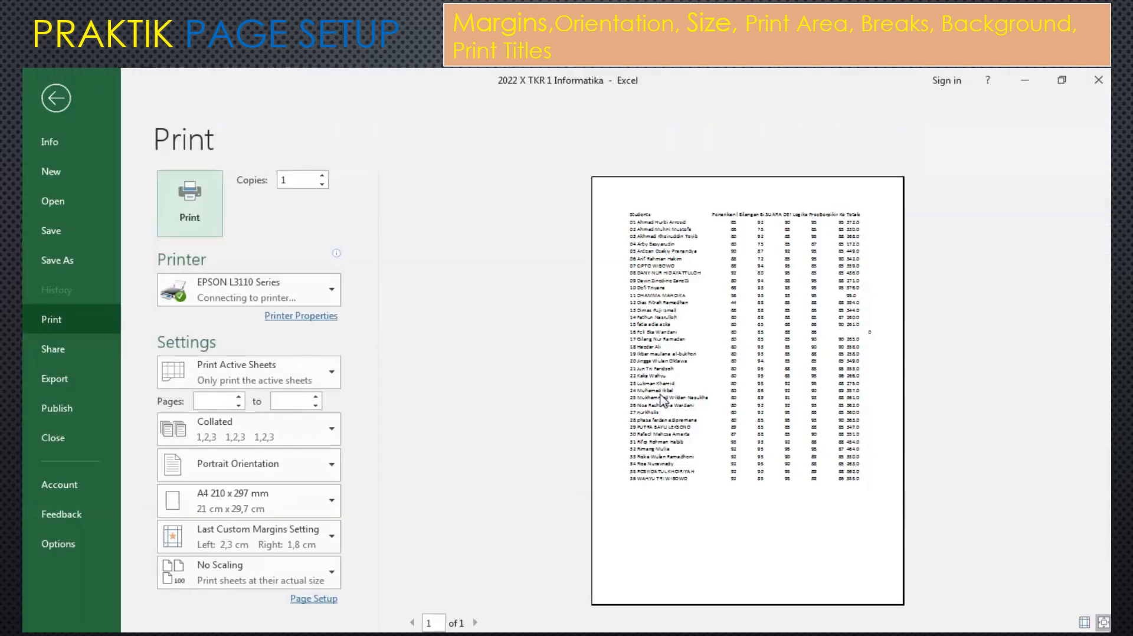
click(56, 98)
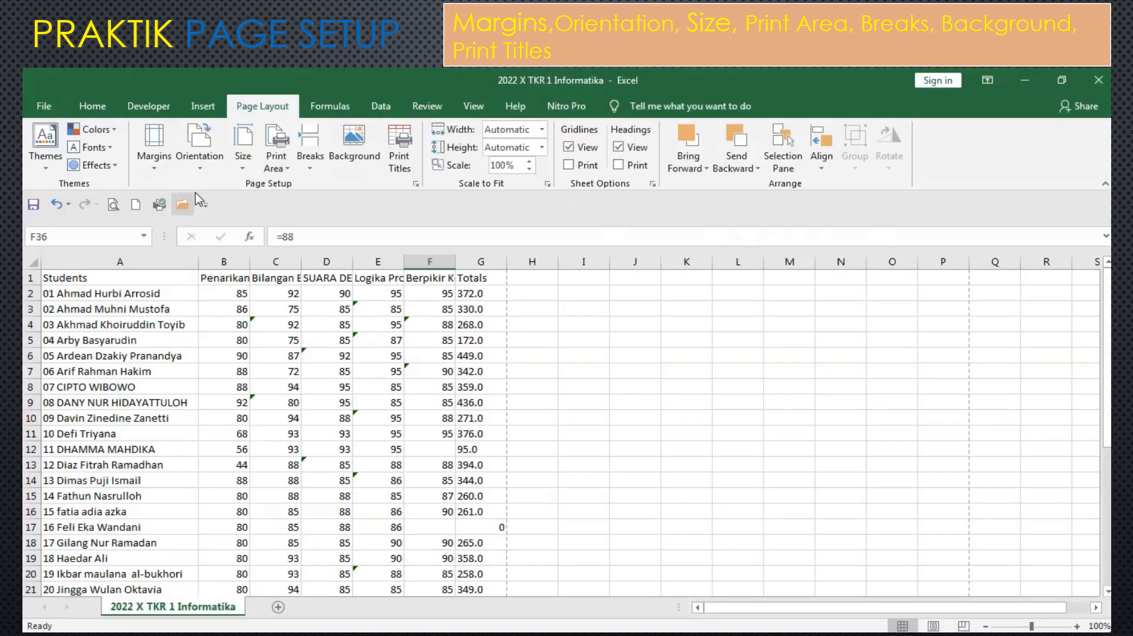
- Choose Portrait as the page orientation and check the sheet in print preview
click(206, 171)
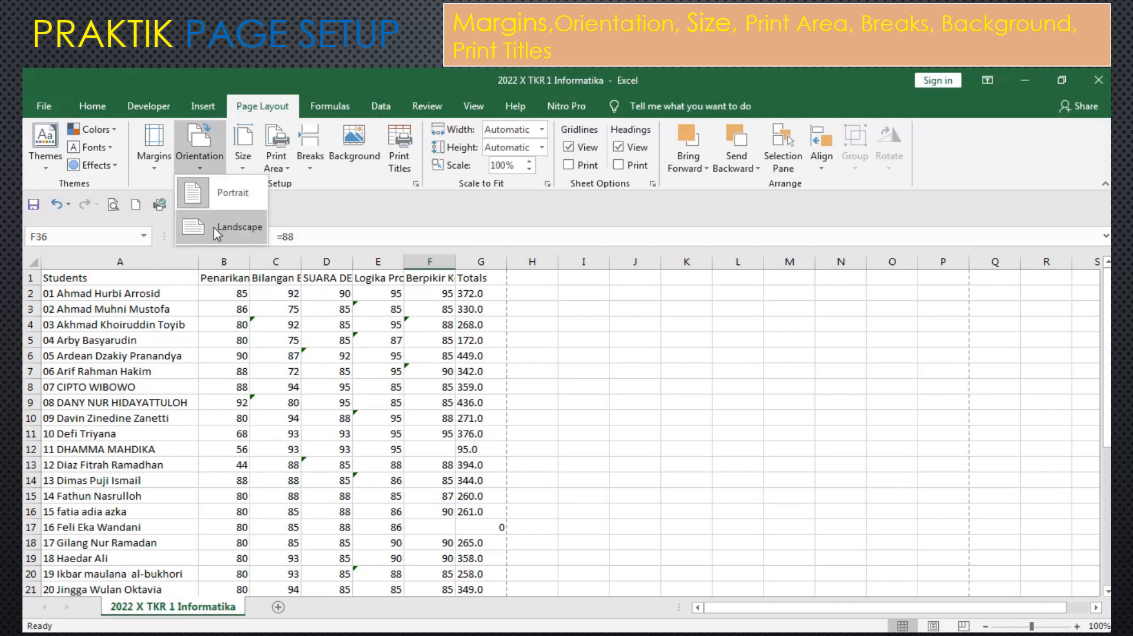
click(201, 193)
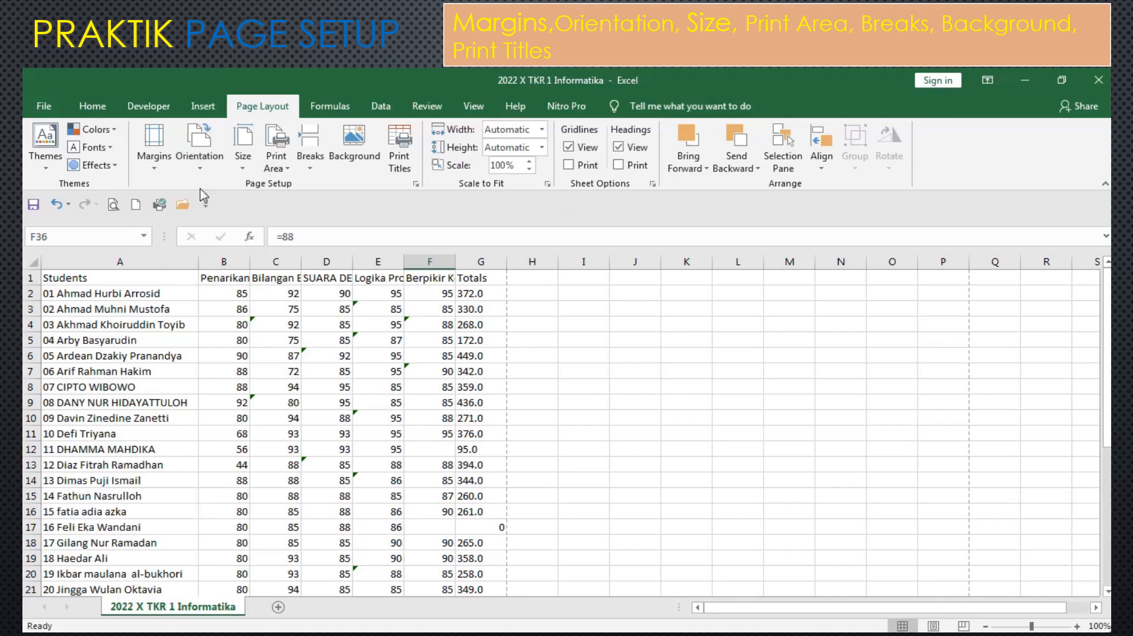
click(113, 205)
click(62, 102)
- Switch the page orientation to Landscape and check both pages in print preview
click(197, 171)
click(206, 220)
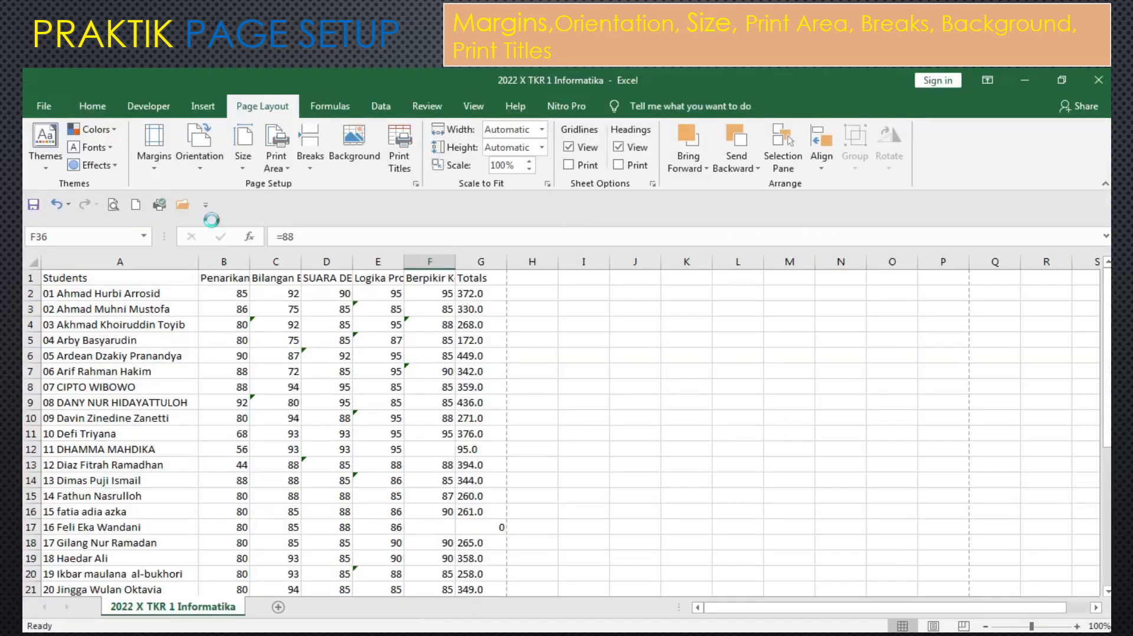
click(113, 205)
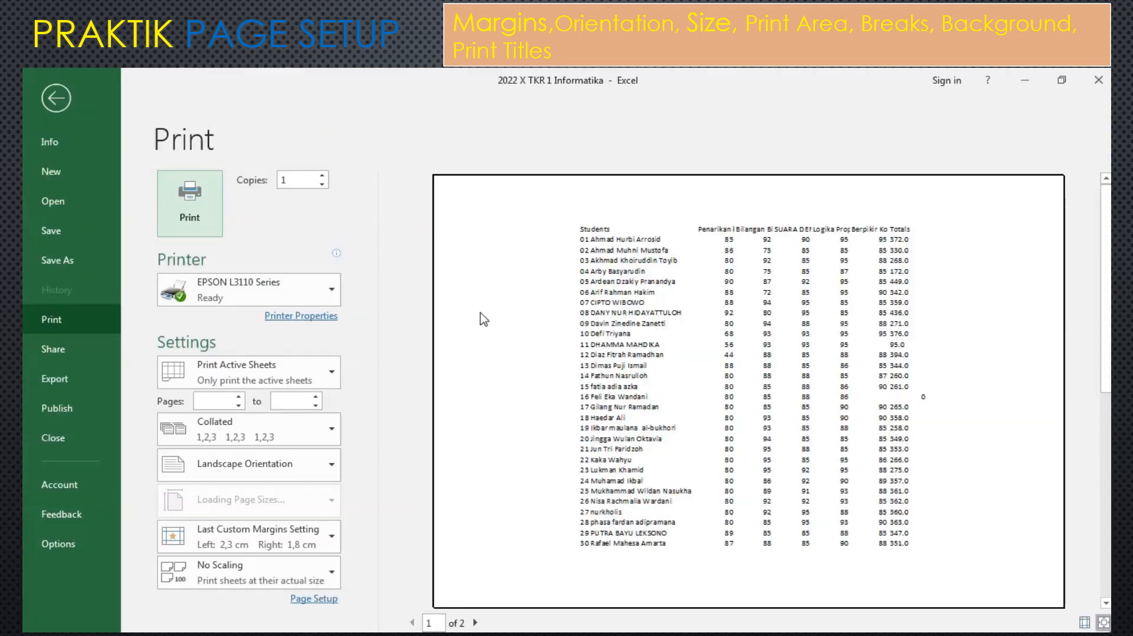
click(475, 622)
click(73, 94)
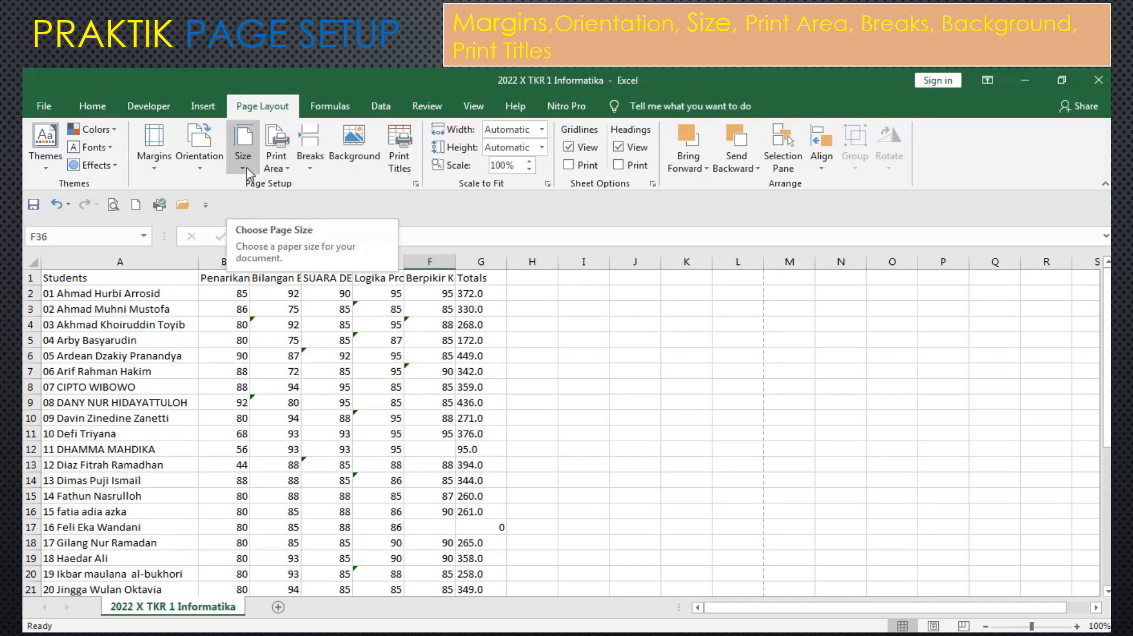
- Set the page orientation back to Portrait
click(198, 168)
click(215, 182)
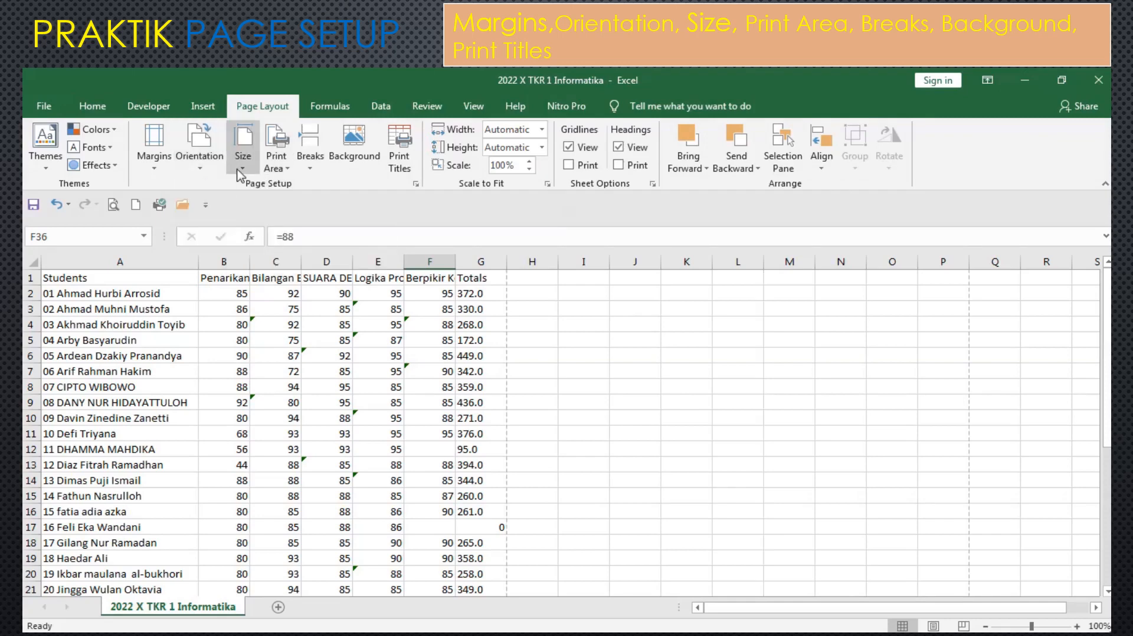
- Look through the available paper sizes for the sheet, from A4 to f4
click(243, 171)
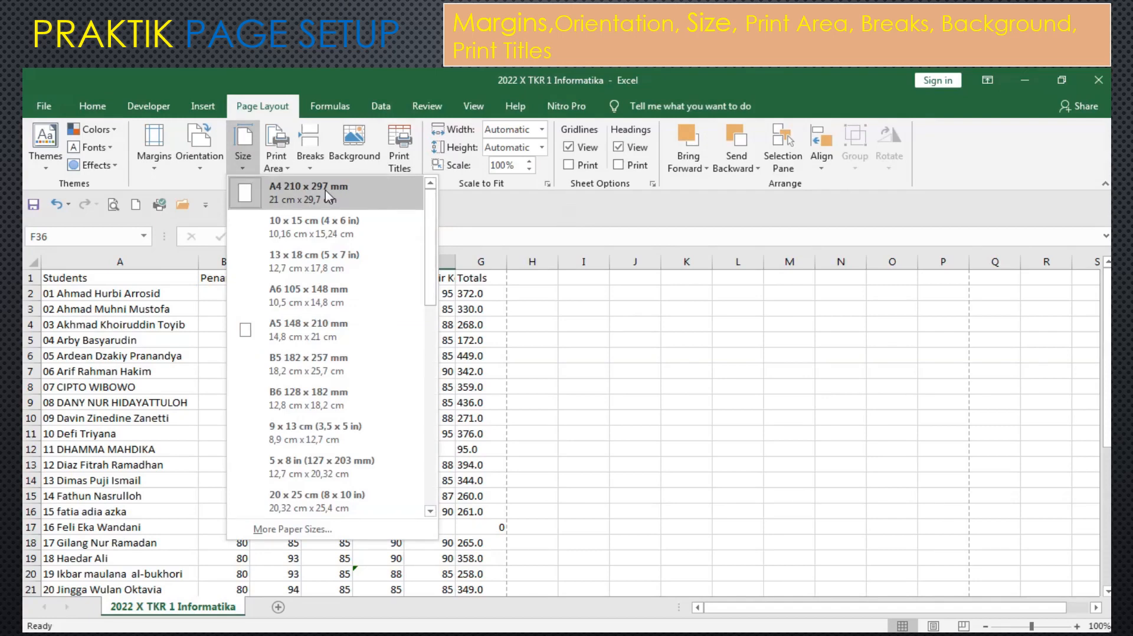
drag(431, 204, 446, 371)
scroll(371, 378, up, 3)
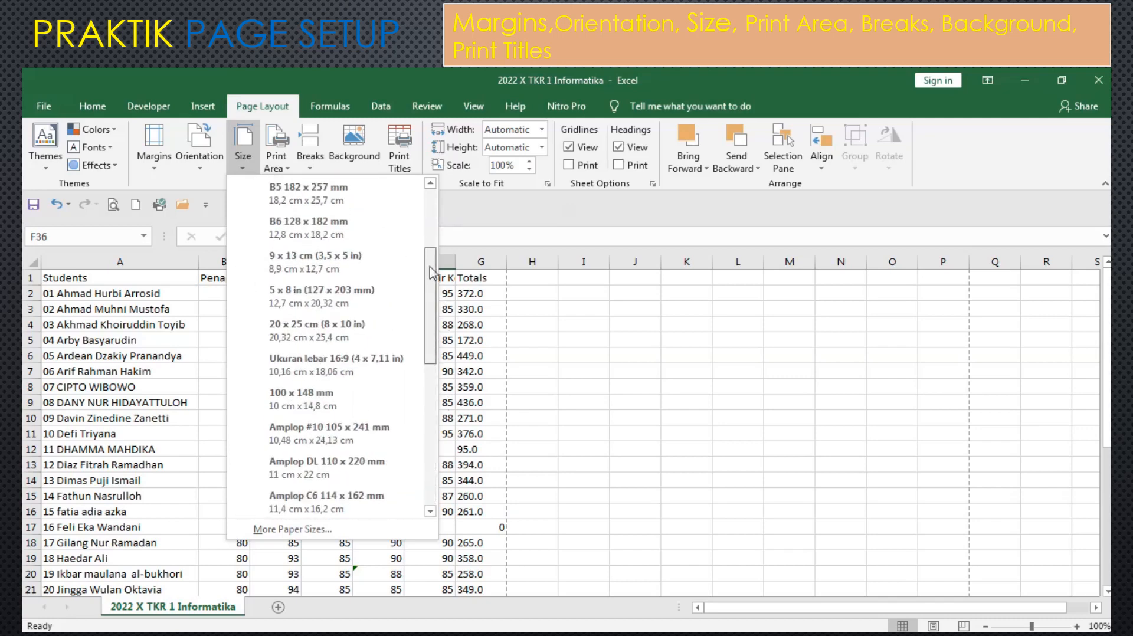
scroll(355, 402, down, 5)
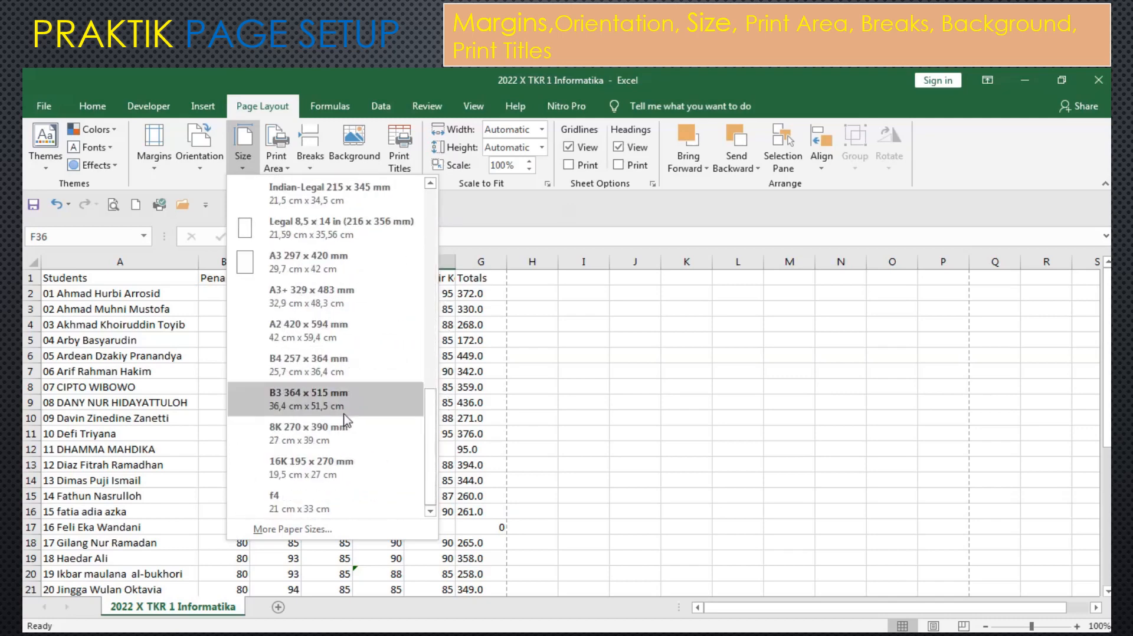
scroll(341, 322, up, 6)
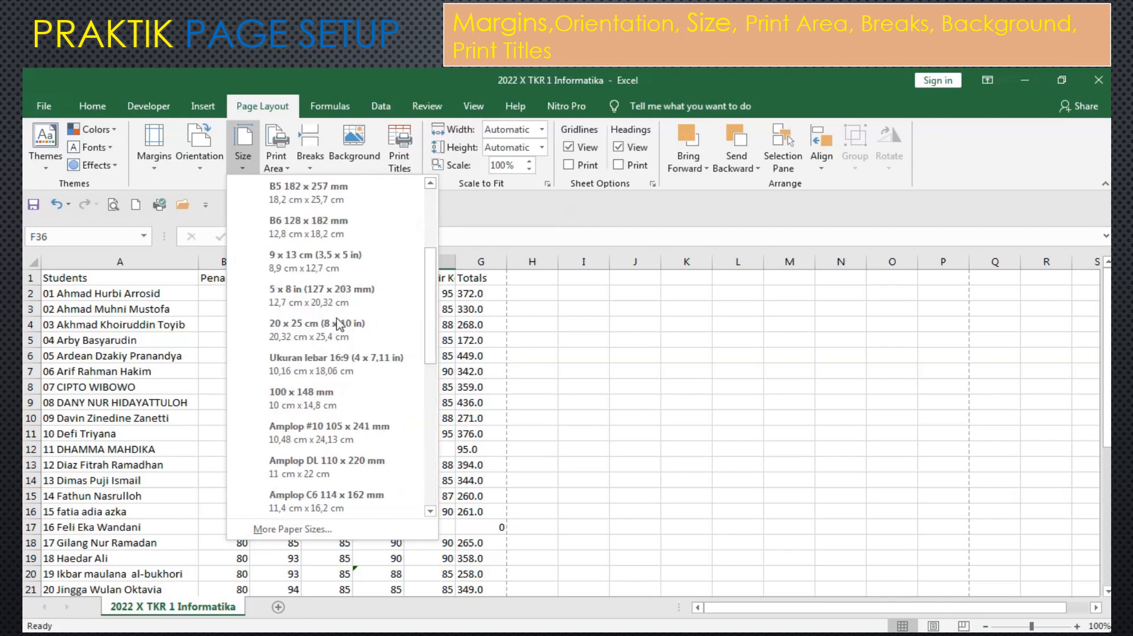
scroll(337, 326, up, 1)
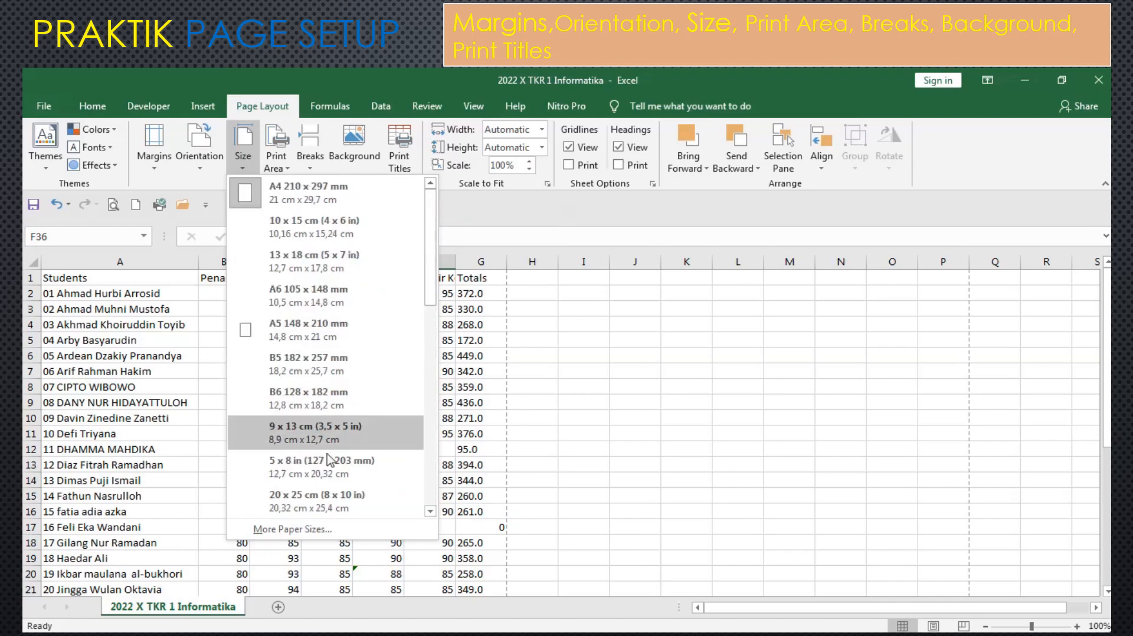
- Define a user-defined paper size (Ditentukan Pengguna) with a height of 310 mm in the printer properties and apply it to the sheet
click(306, 530)
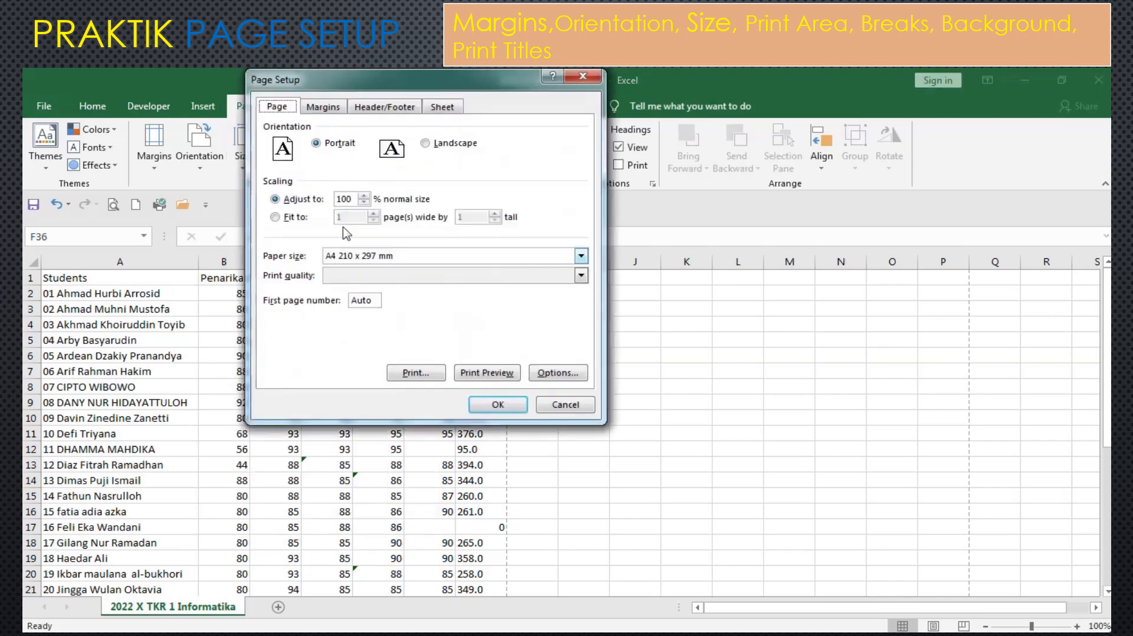
click(558, 373)
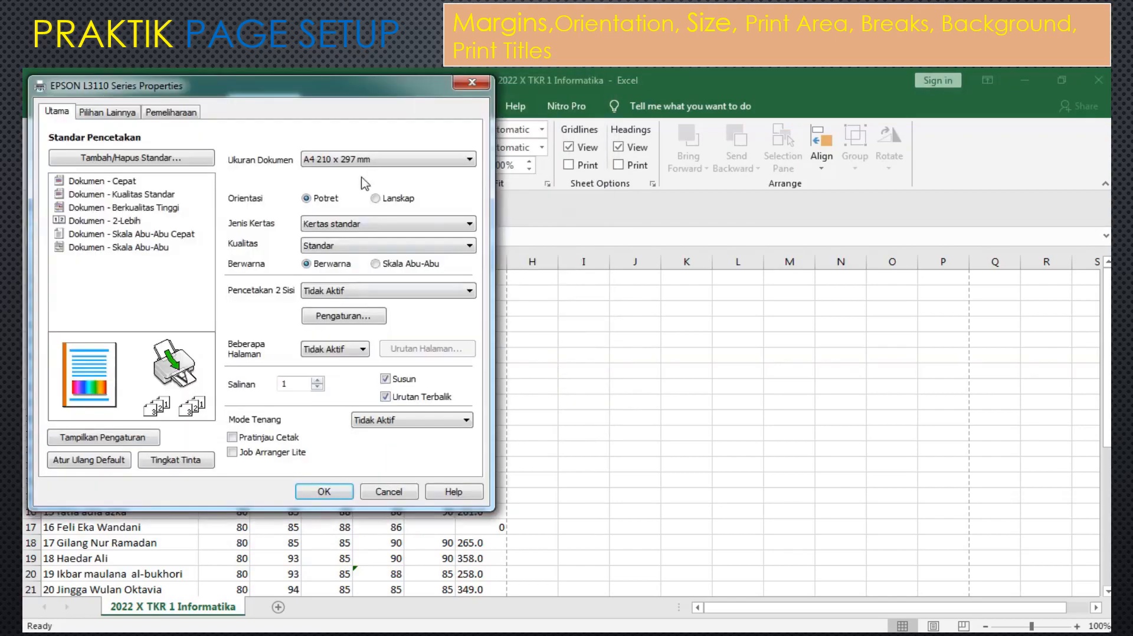
click(357, 160)
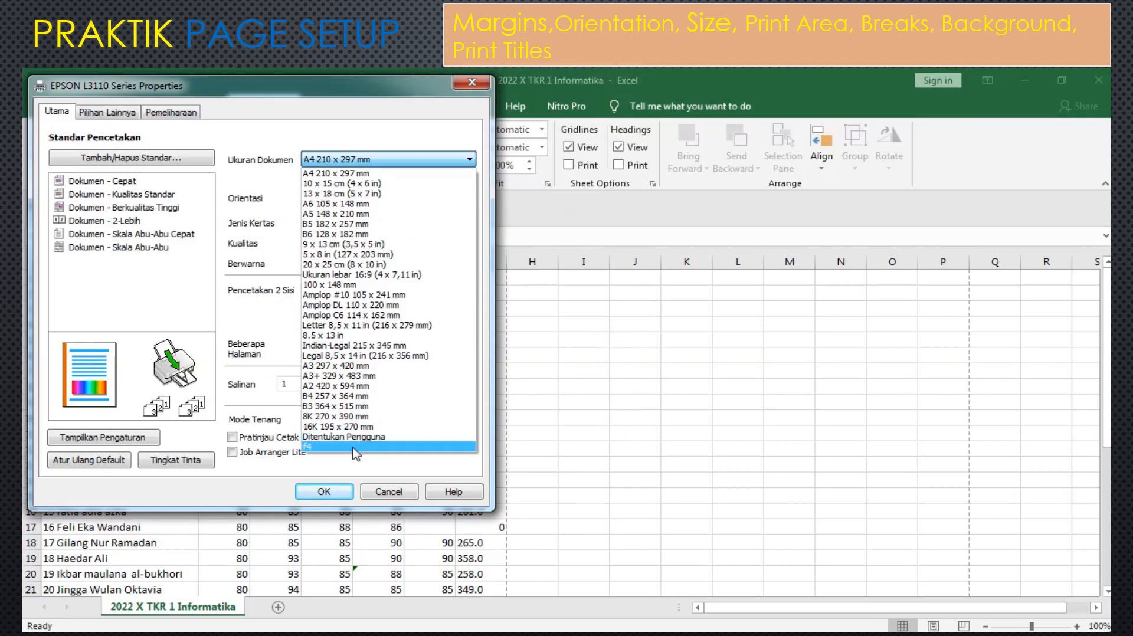
click(335, 437)
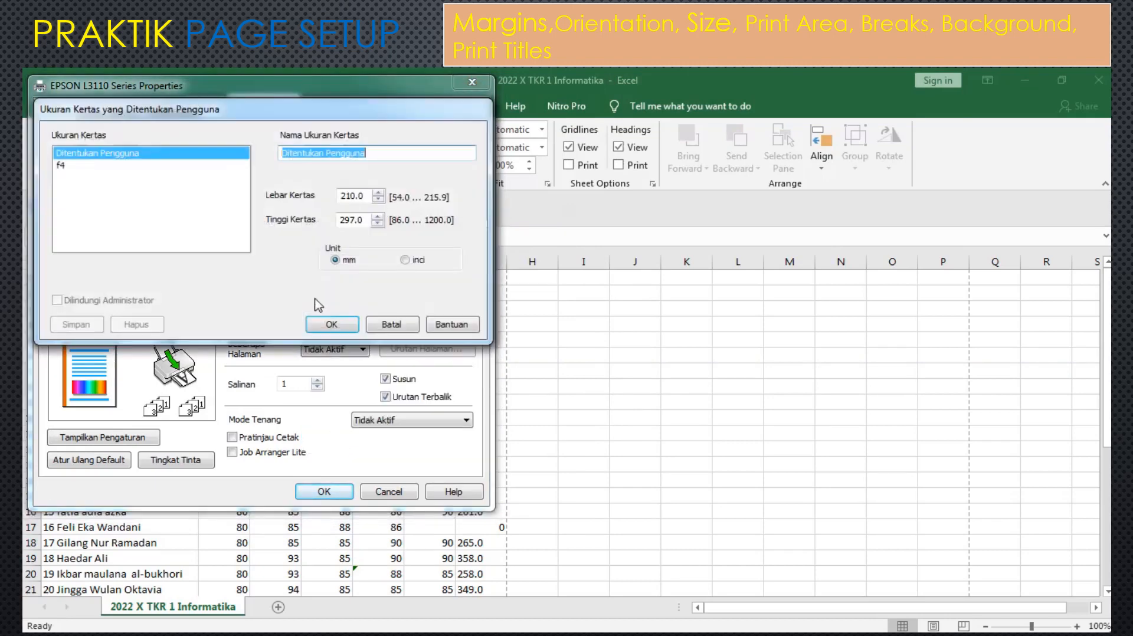
click(356, 201)
drag(356, 218, 332, 221)
text(310)
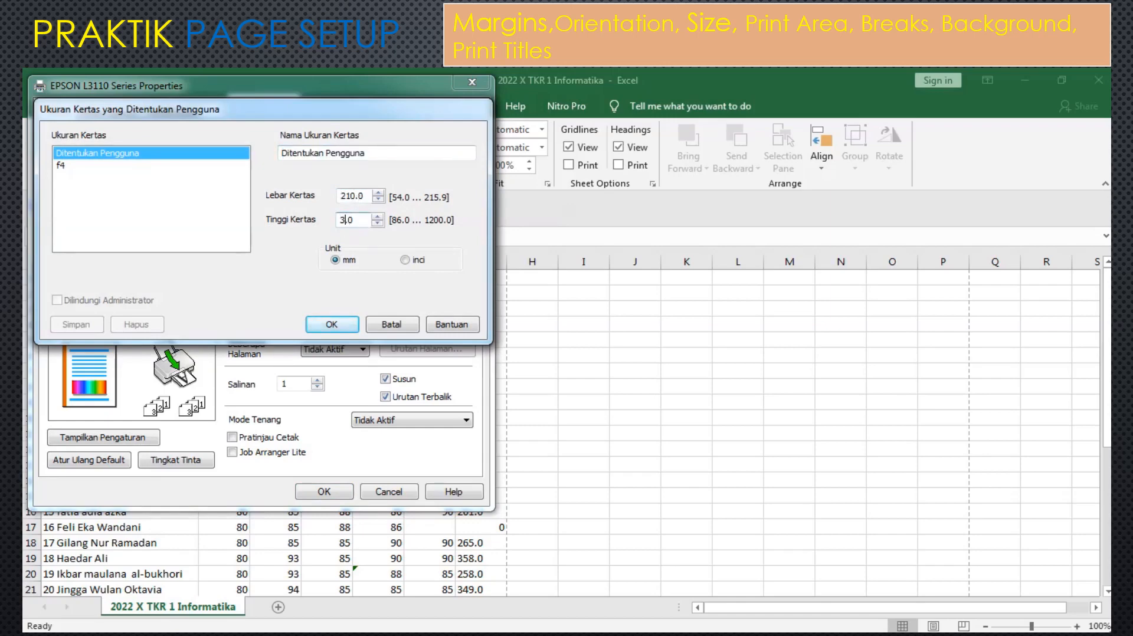
click(345, 329)
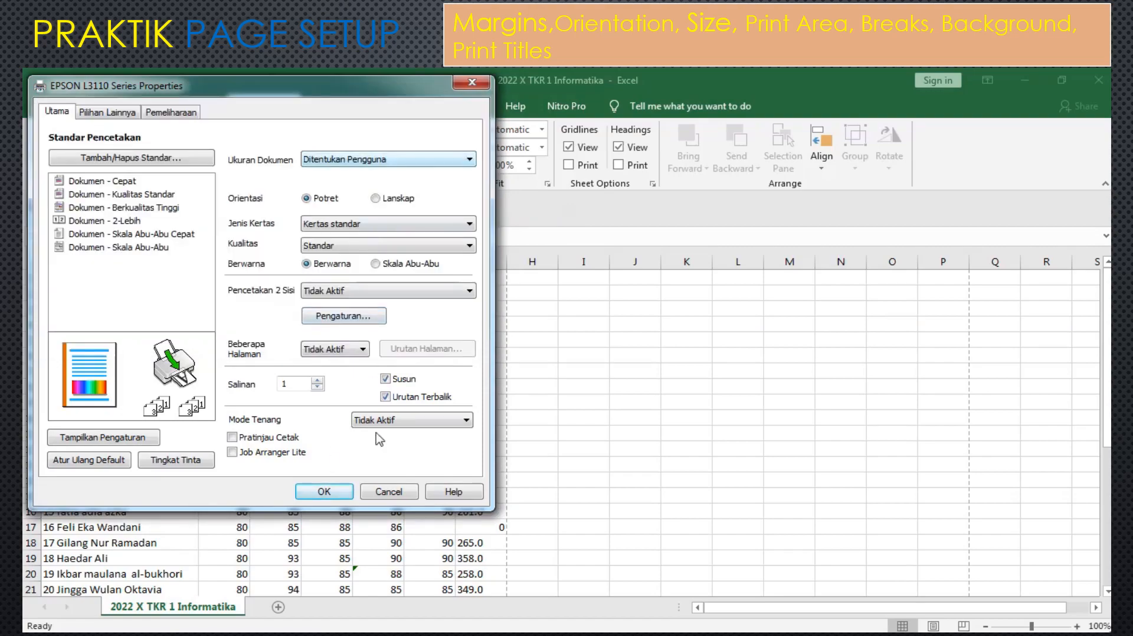
click(324, 491)
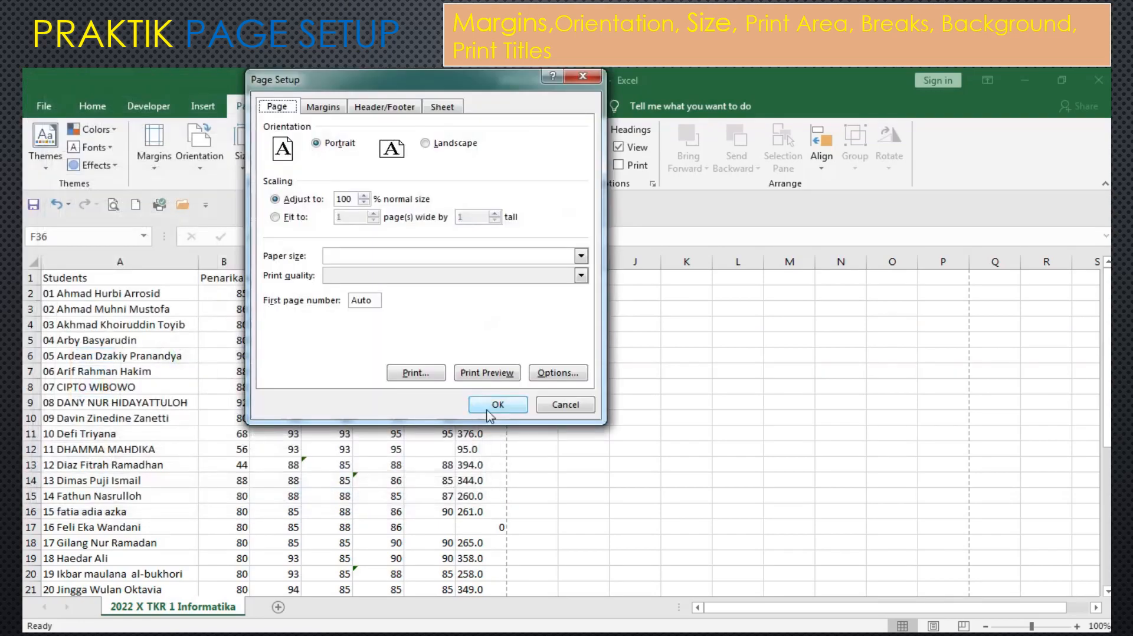
click(489, 412)
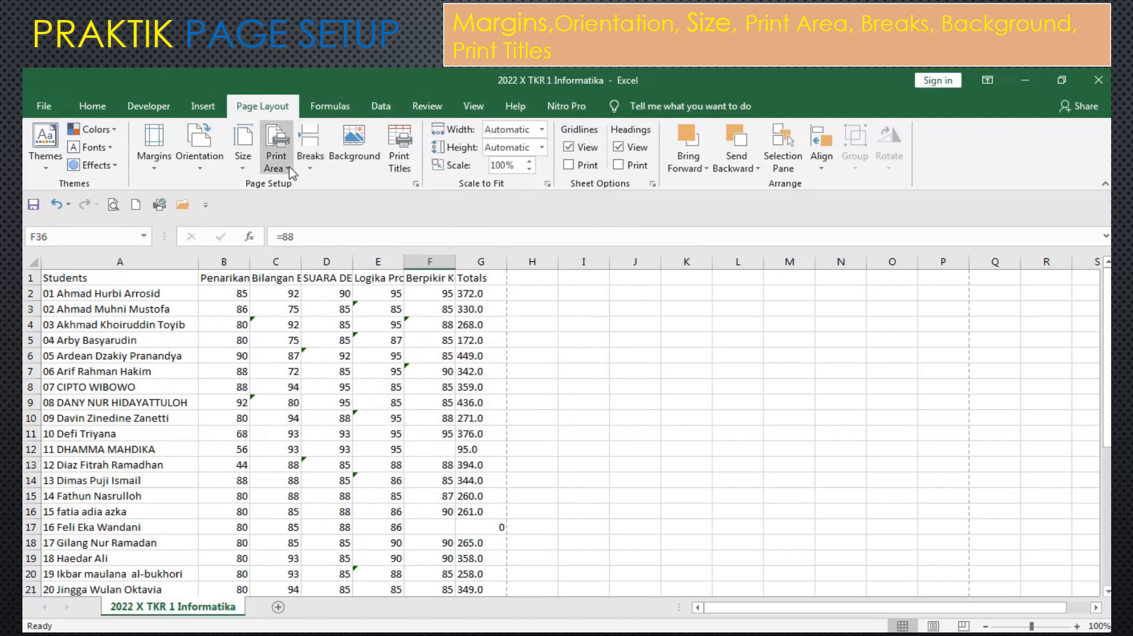
- Check the sheet with its custom paper size in print preview
click(243, 156)
click(243, 157)
click(469, 338)
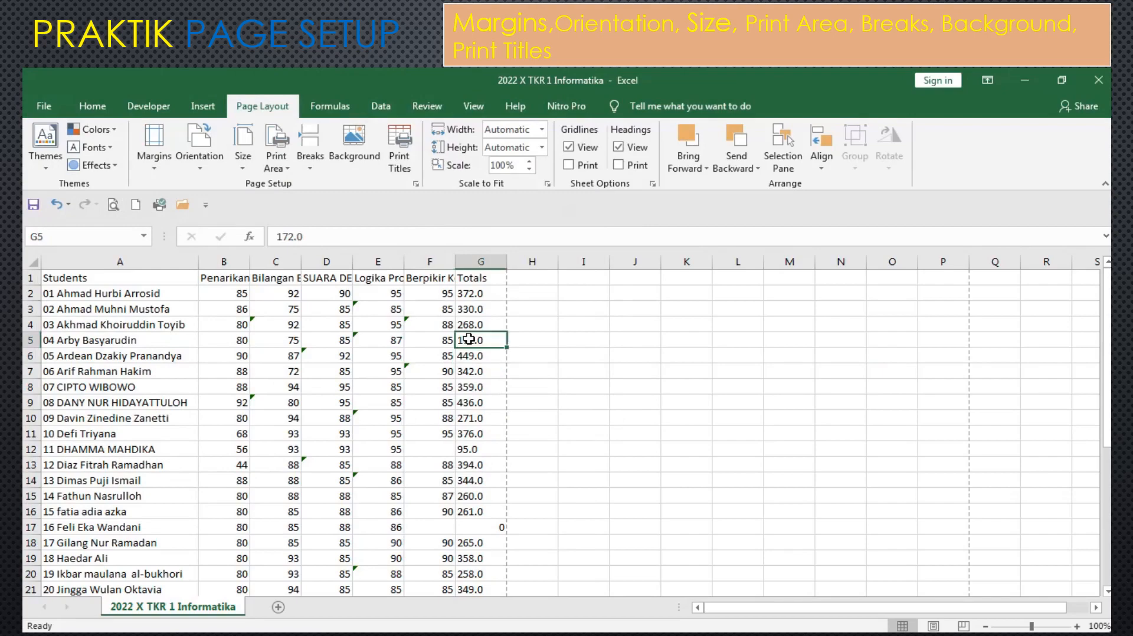
click(113, 204)
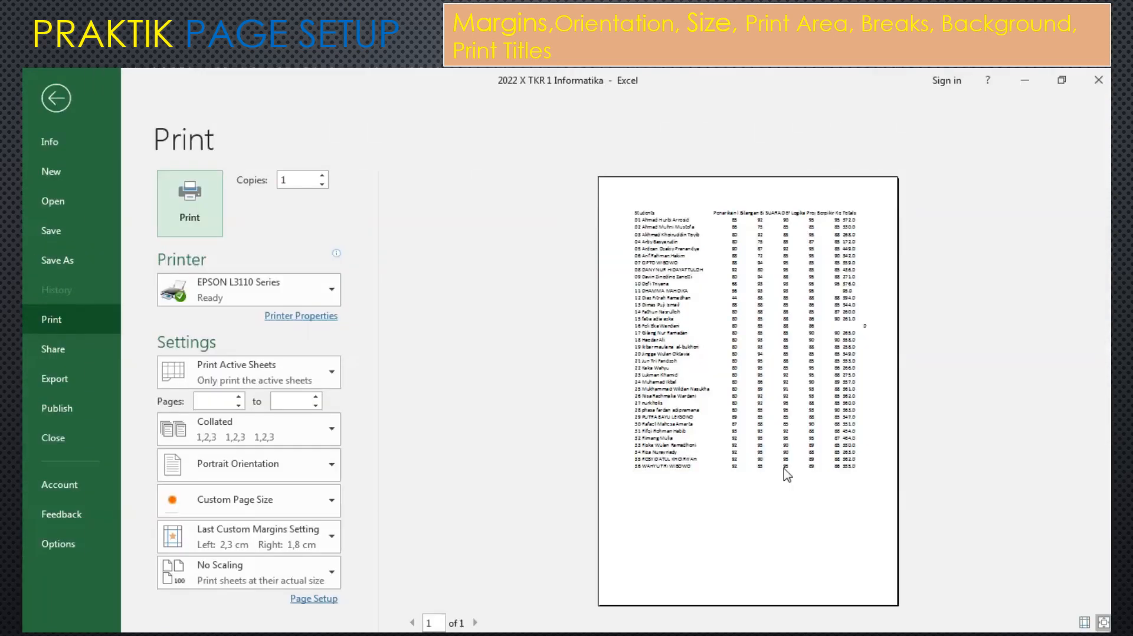
click(58, 99)
- Set A1:G4 as the print area and check it in print preview
drag(59, 278, 494, 322)
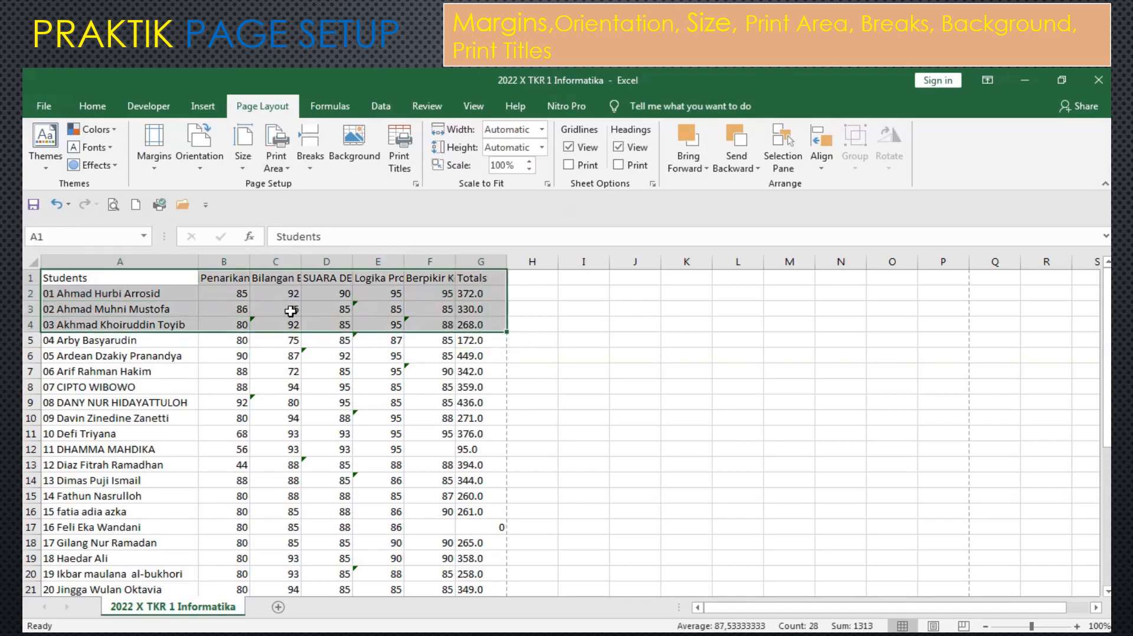
click(287, 173)
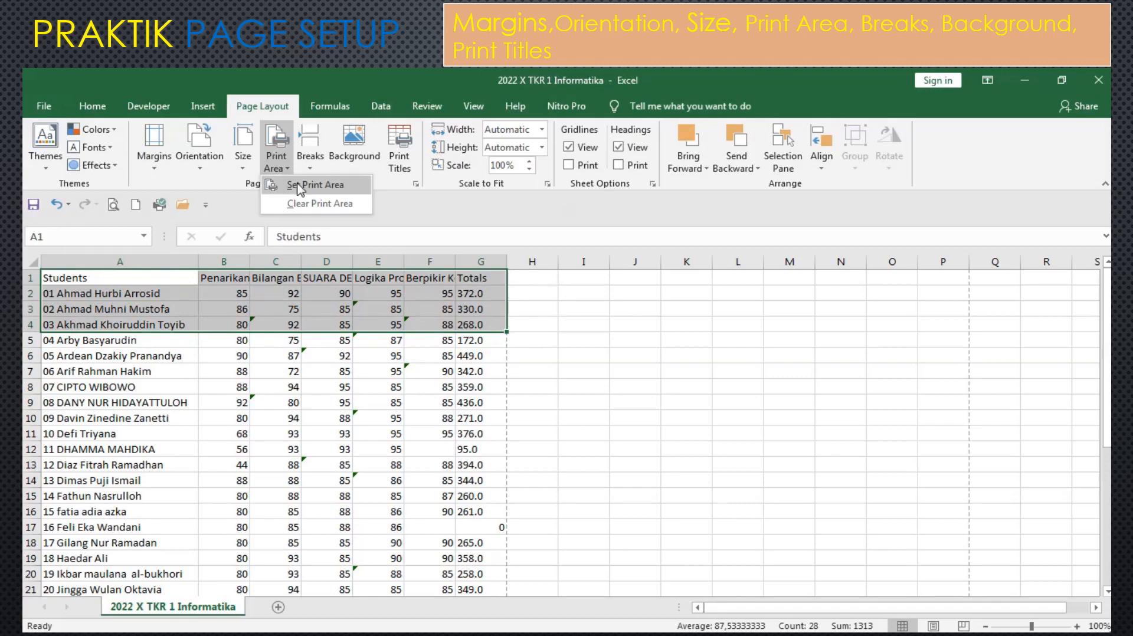
click(302, 187)
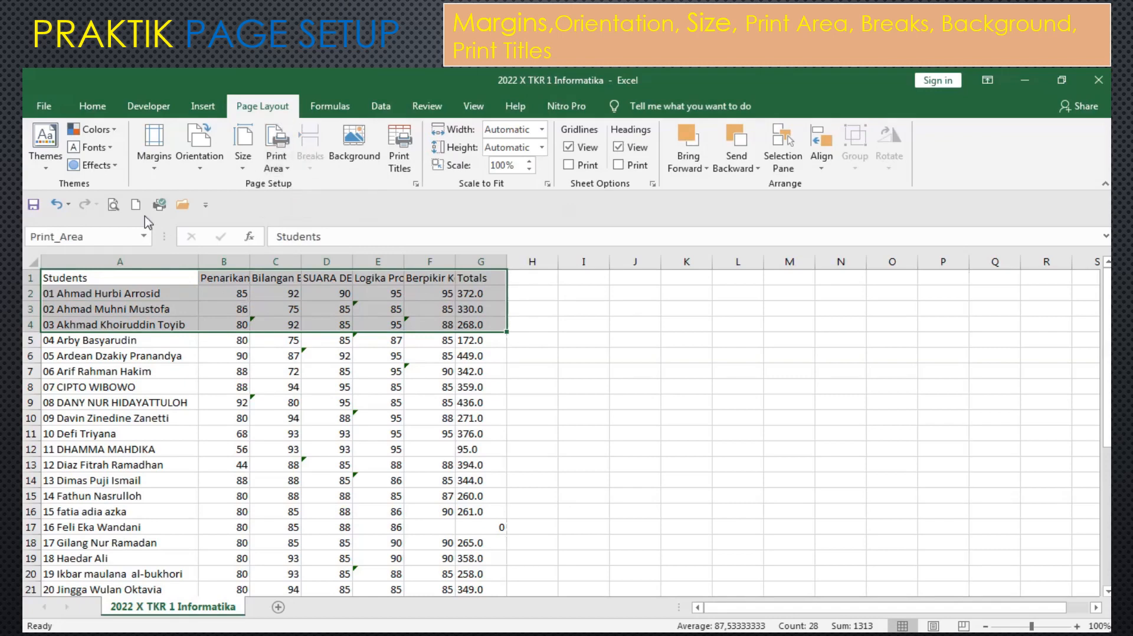
click(113, 205)
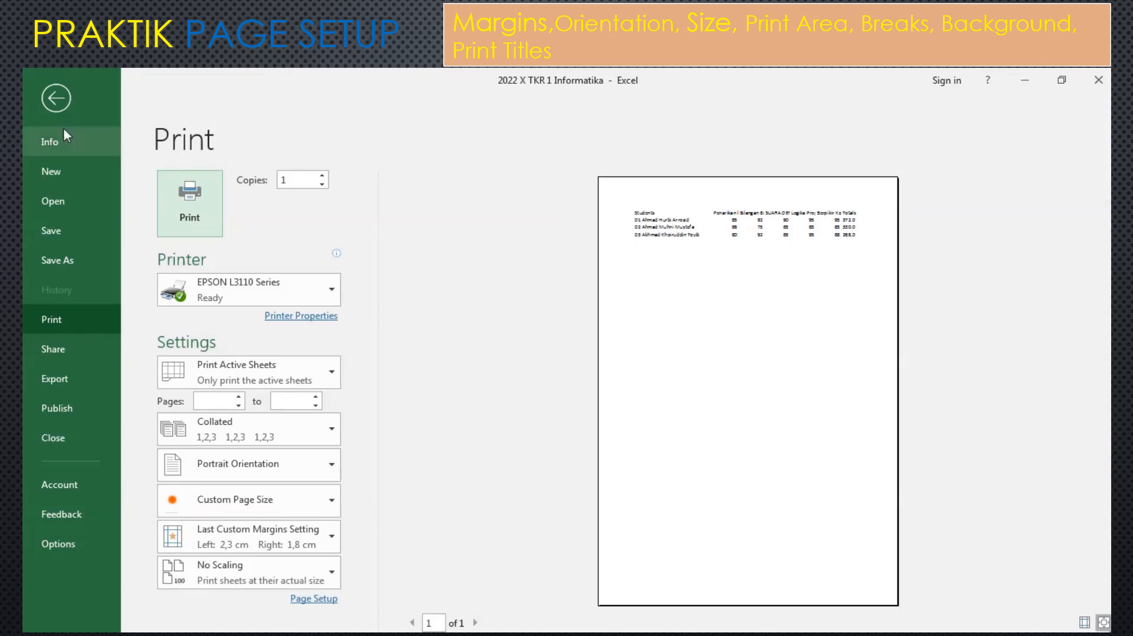
click(58, 100)
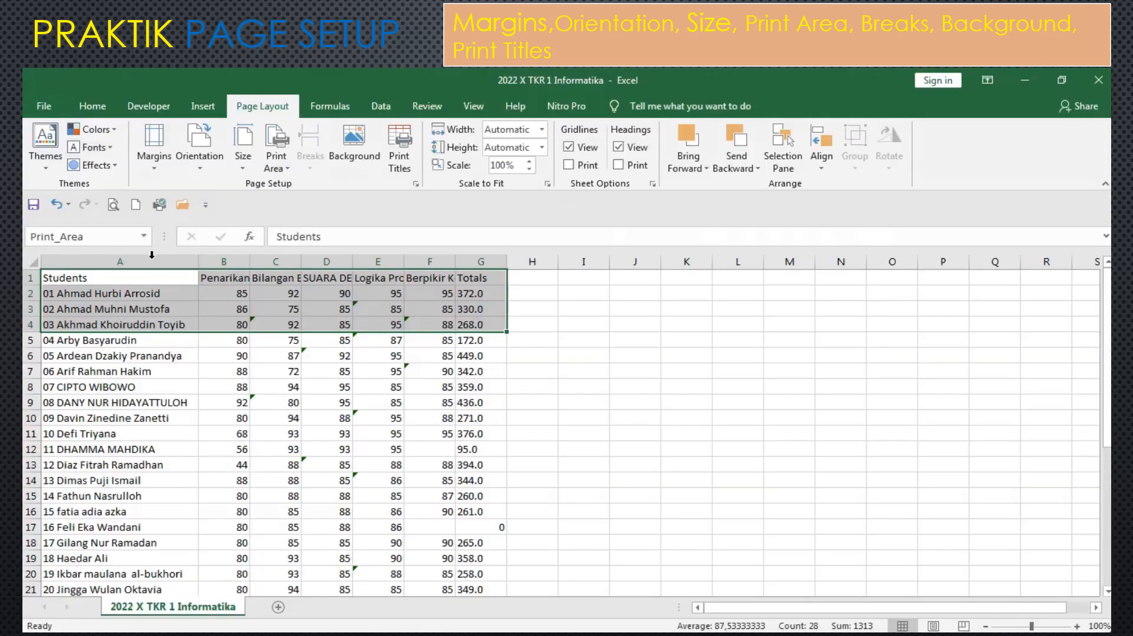
- Clear the A1:G4 print area and view the sheet in print preview again
click(287, 171)
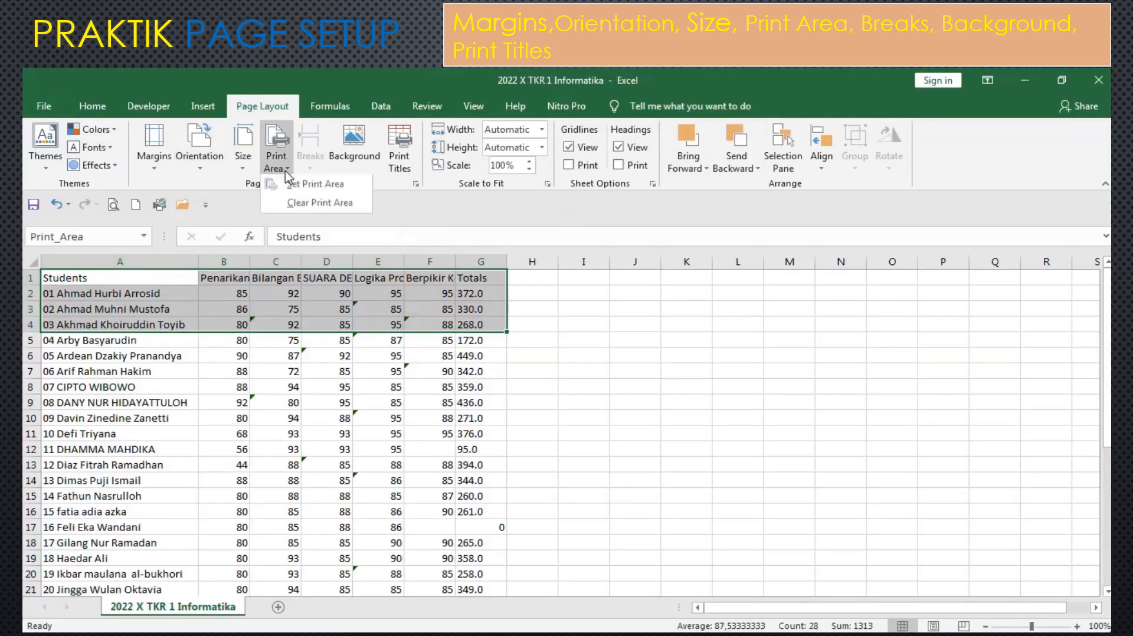
click(304, 205)
click(115, 206)
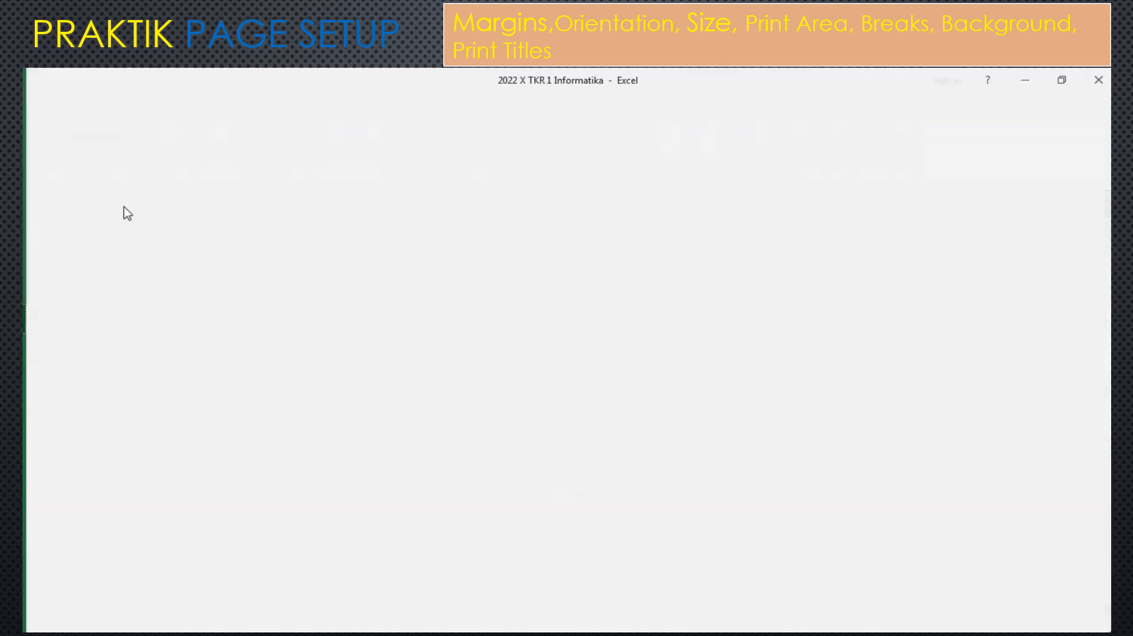
click(56, 98)
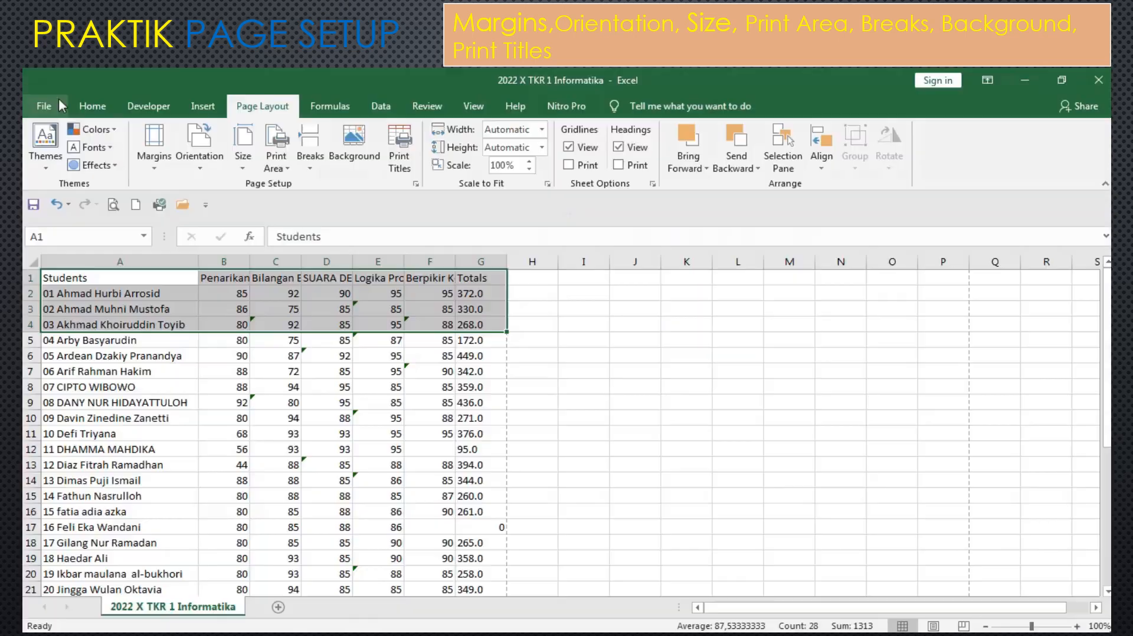
click(262, 298)
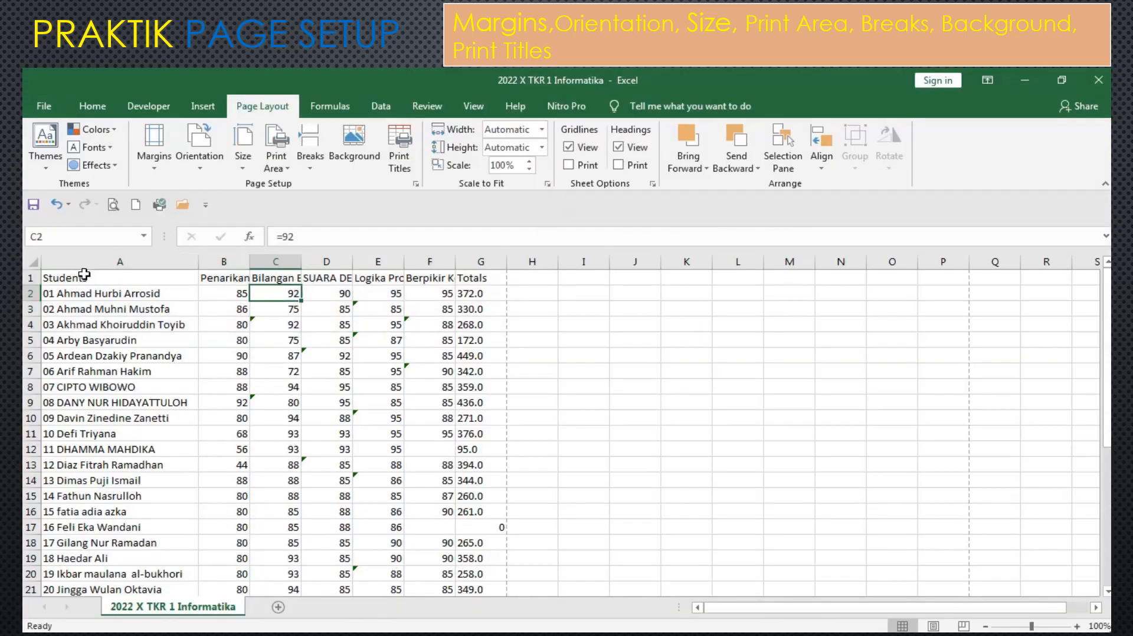
- Set A10:G14 as the print area and check it in print preview
click(54, 419)
drag(154, 434, 472, 480)
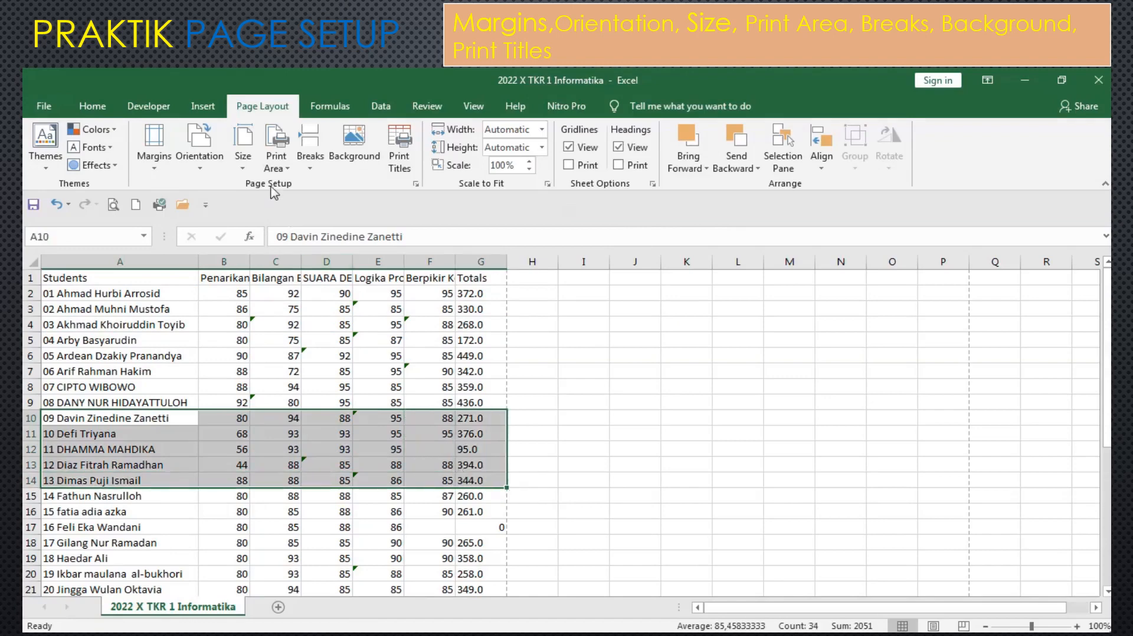
click(287, 172)
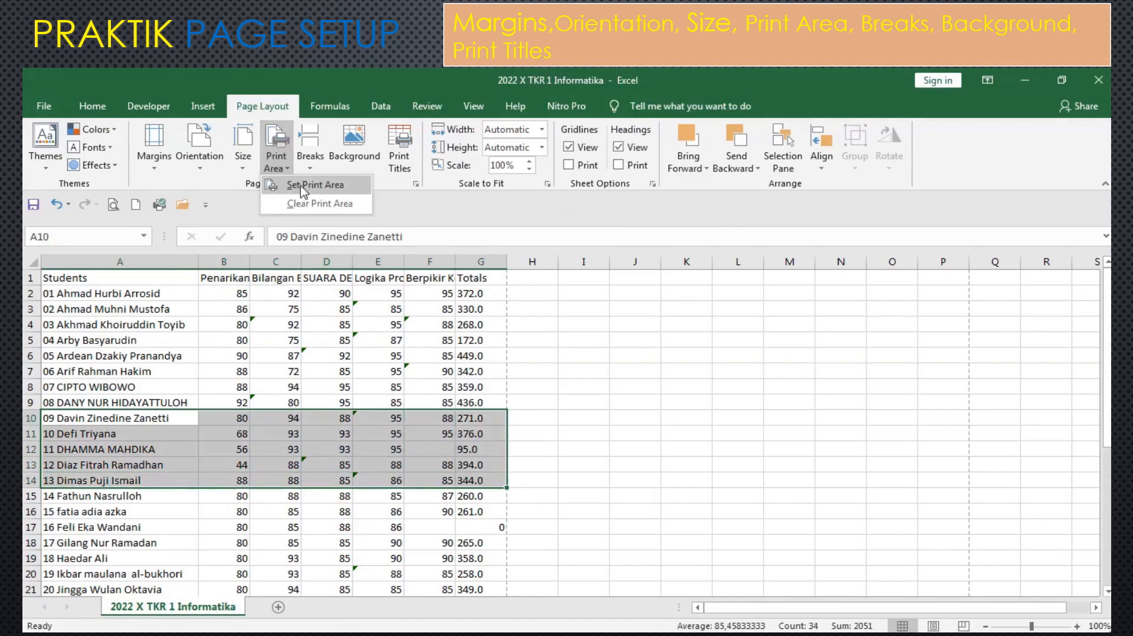
click(302, 188)
click(113, 204)
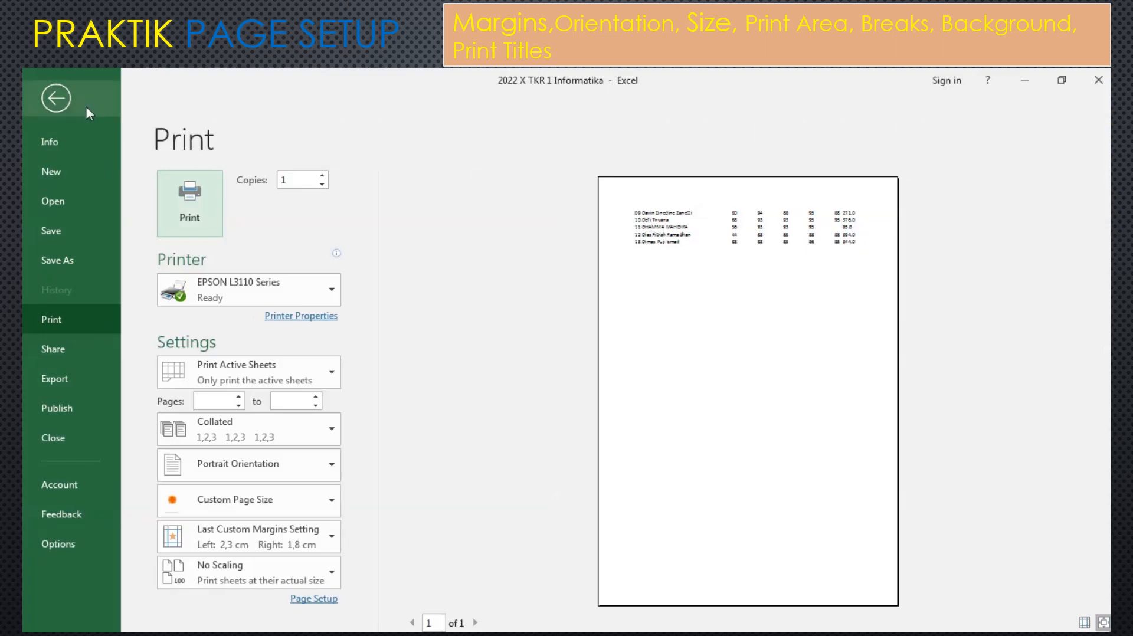
click(62, 104)
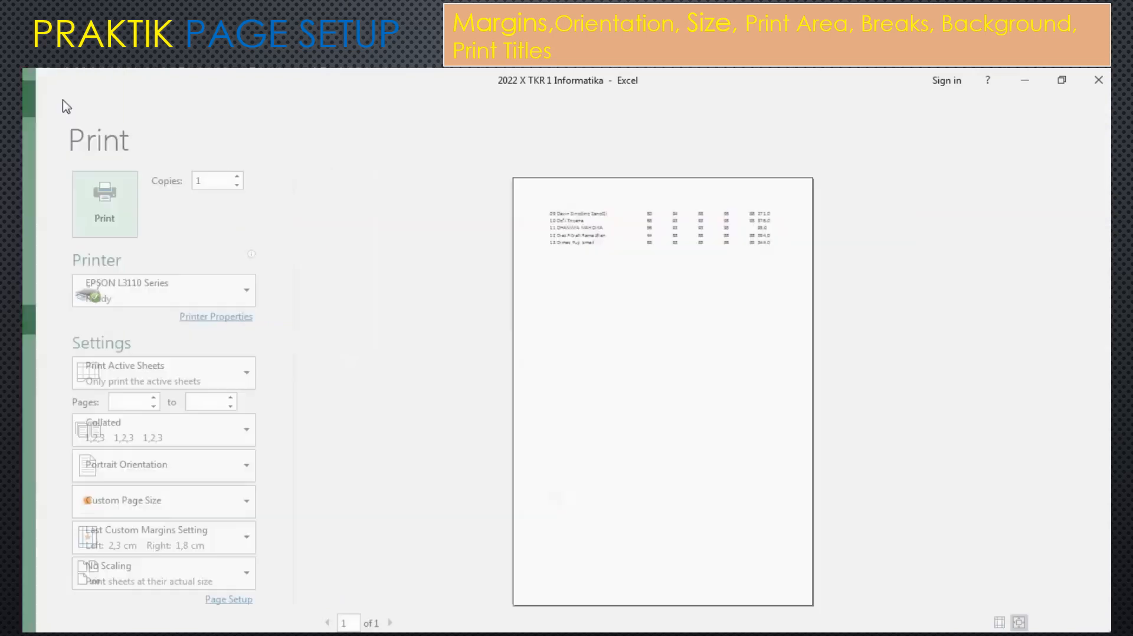
- Clear the A10:G14 print area
click(276, 159)
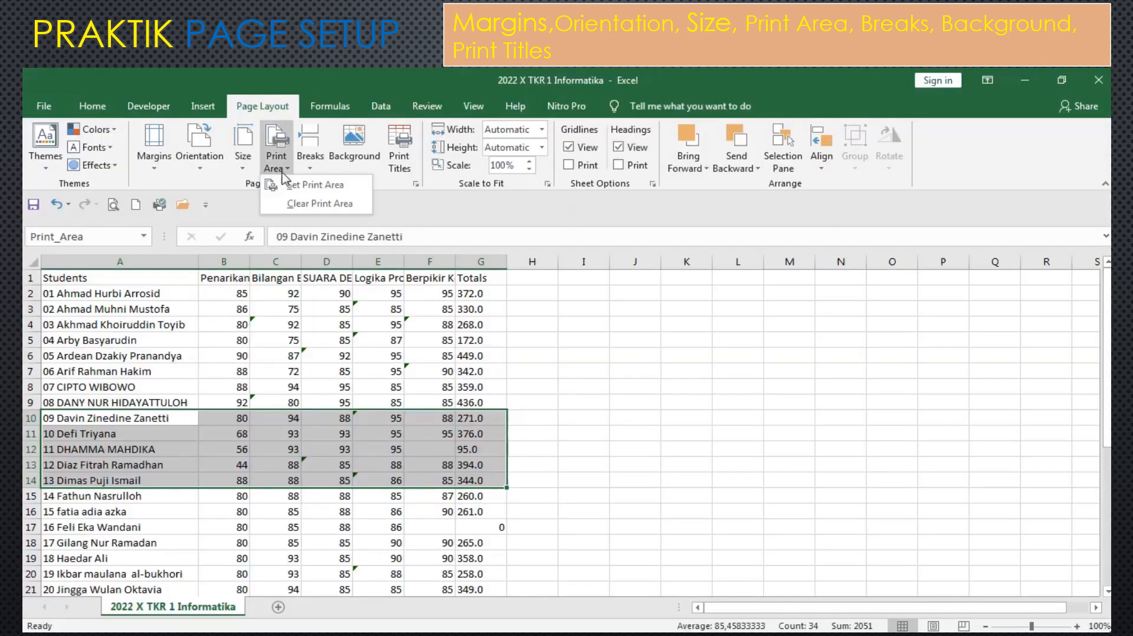
click(310, 203)
click(306, 311)
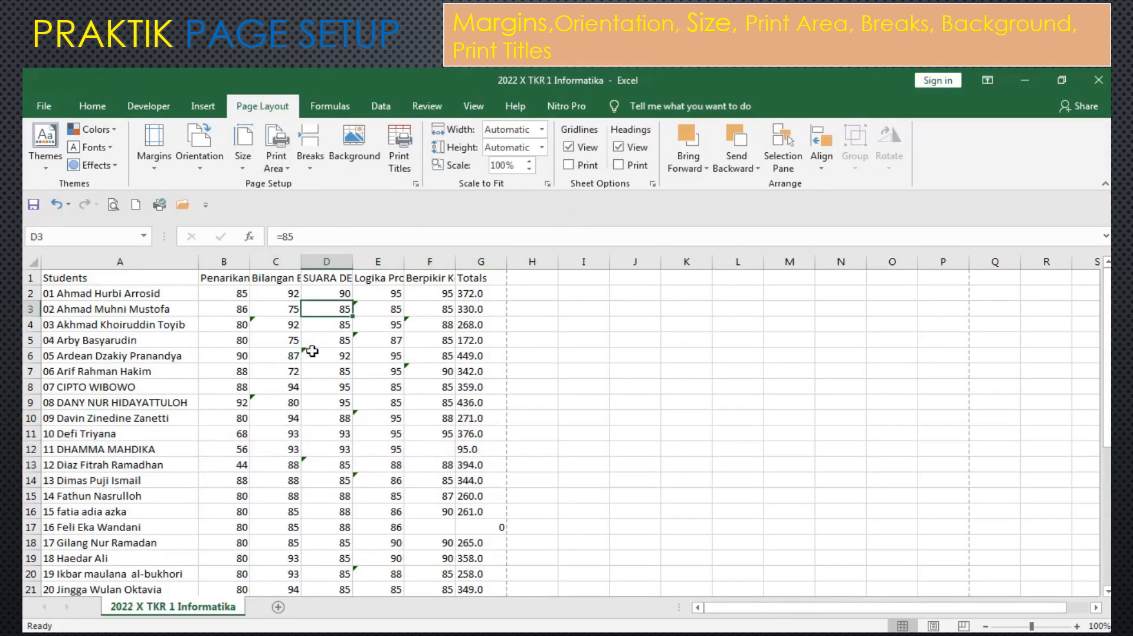
- Insert a page break above row 9 of the student list, at cell A9
scroll(321, 365, down, 5)
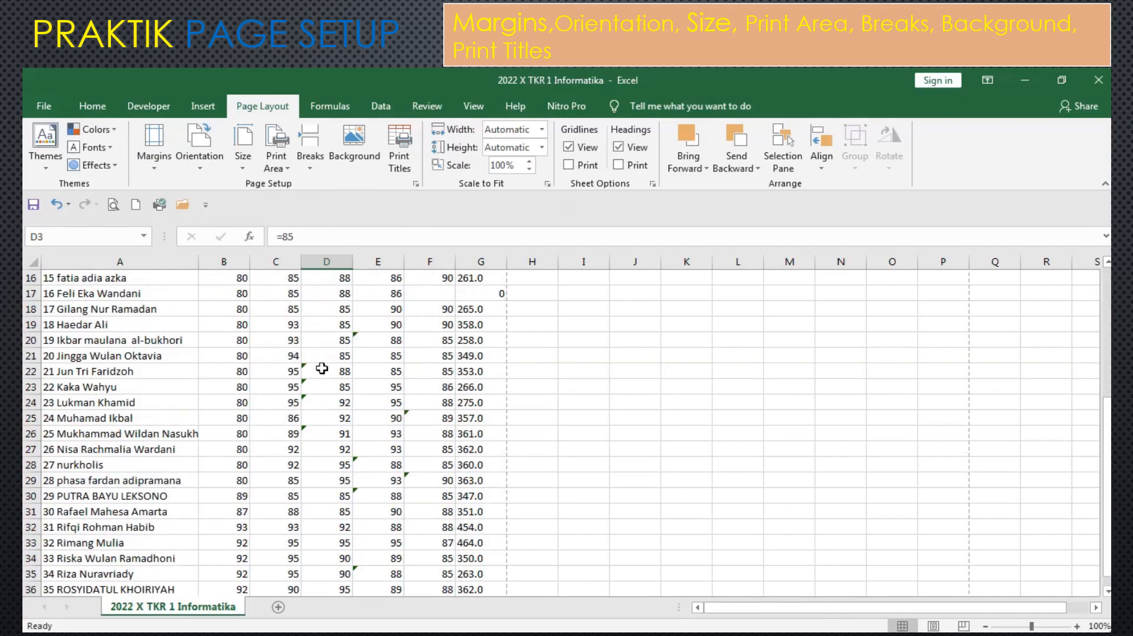
scroll(319, 367, up, 2)
scroll(319, 367, up, 3)
click(177, 405)
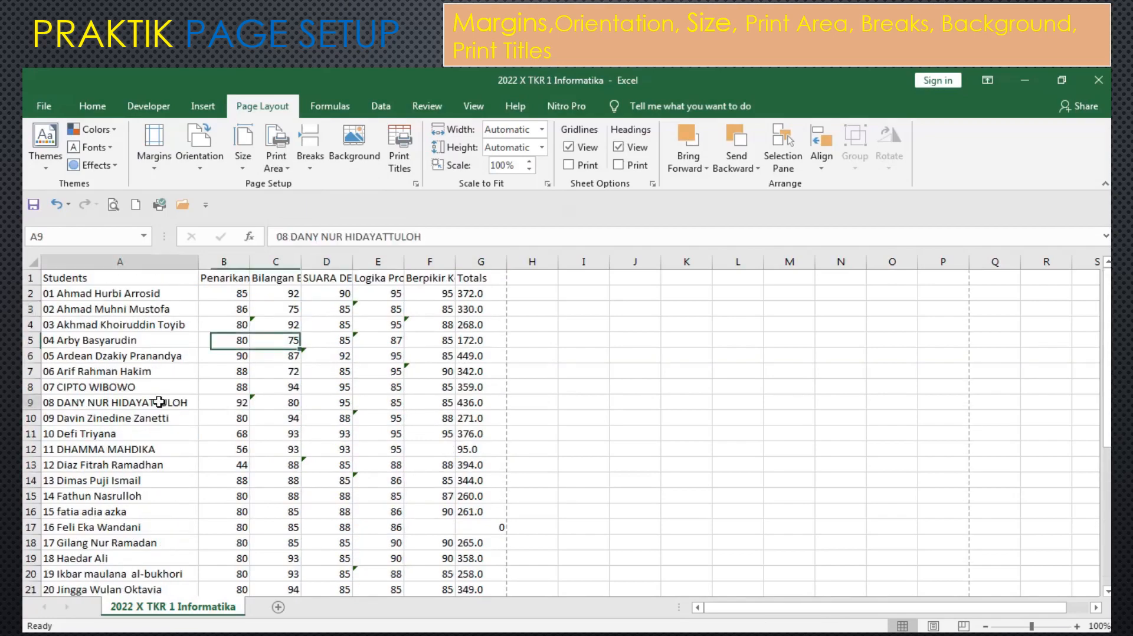
click(311, 170)
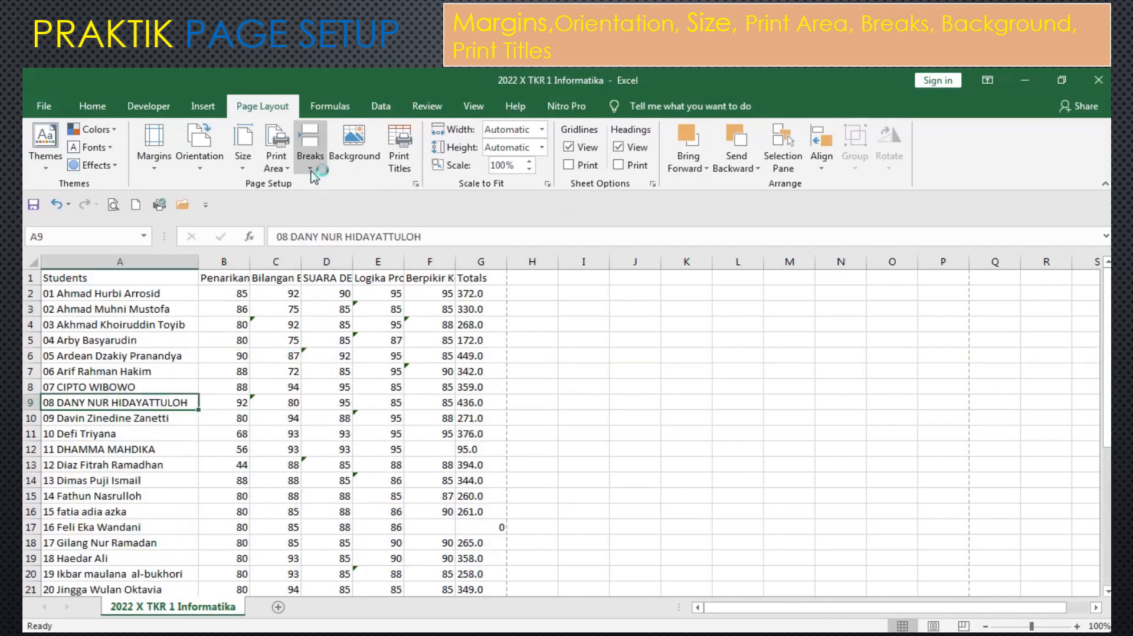
click(312, 170)
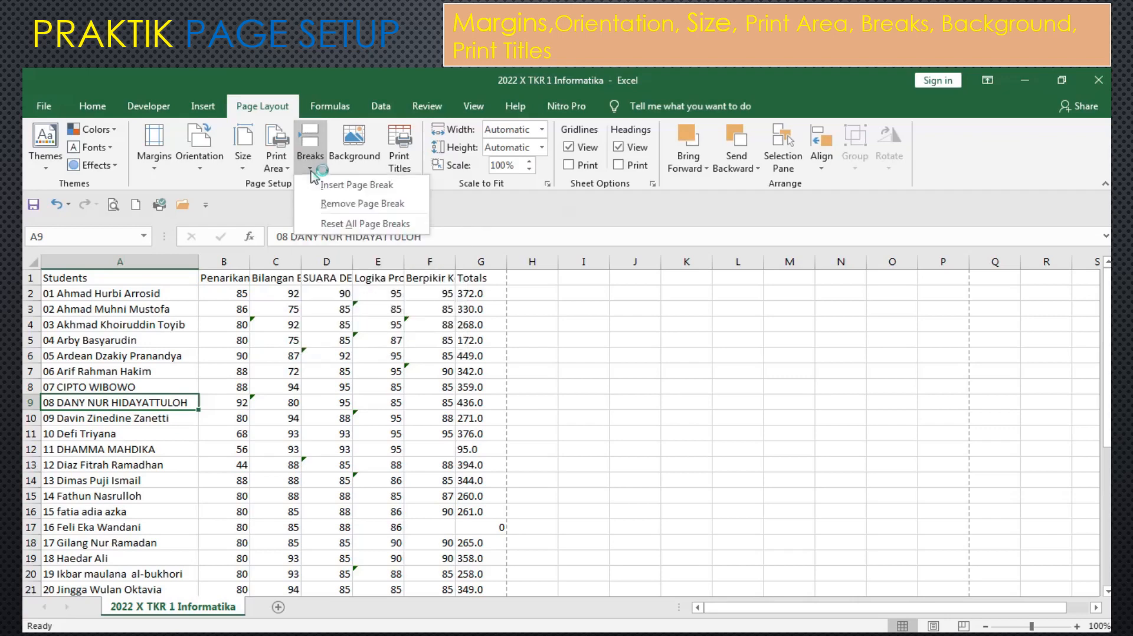
click(337, 188)
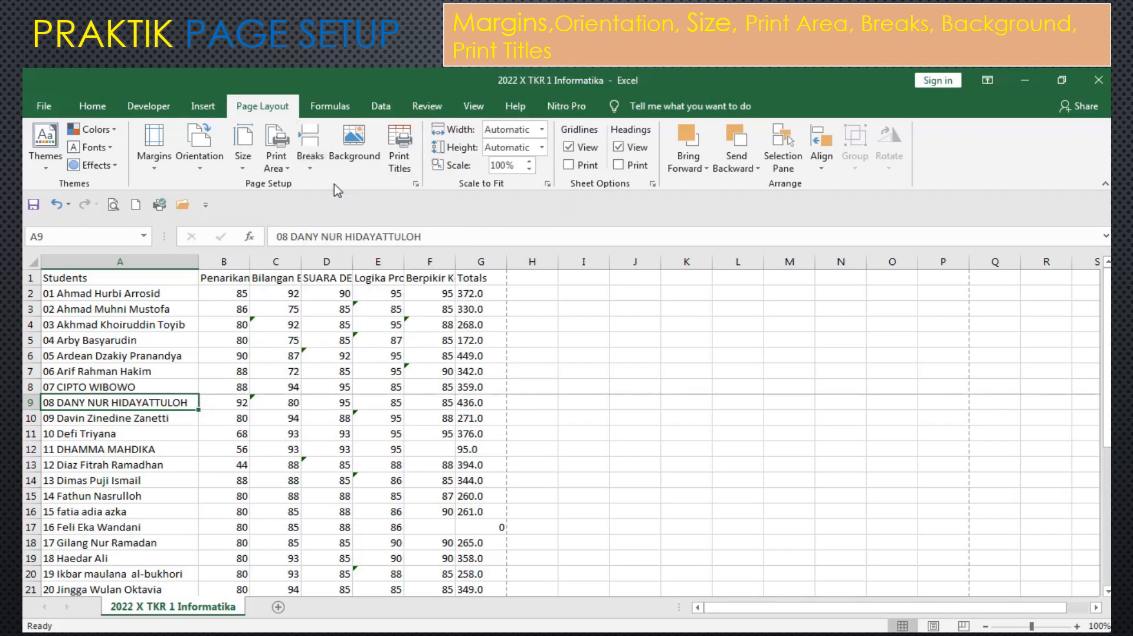
- Check how the page break splits the sheet in print preview, paging on from the first page
drag(631, 392, 121, 388)
click(618, 376)
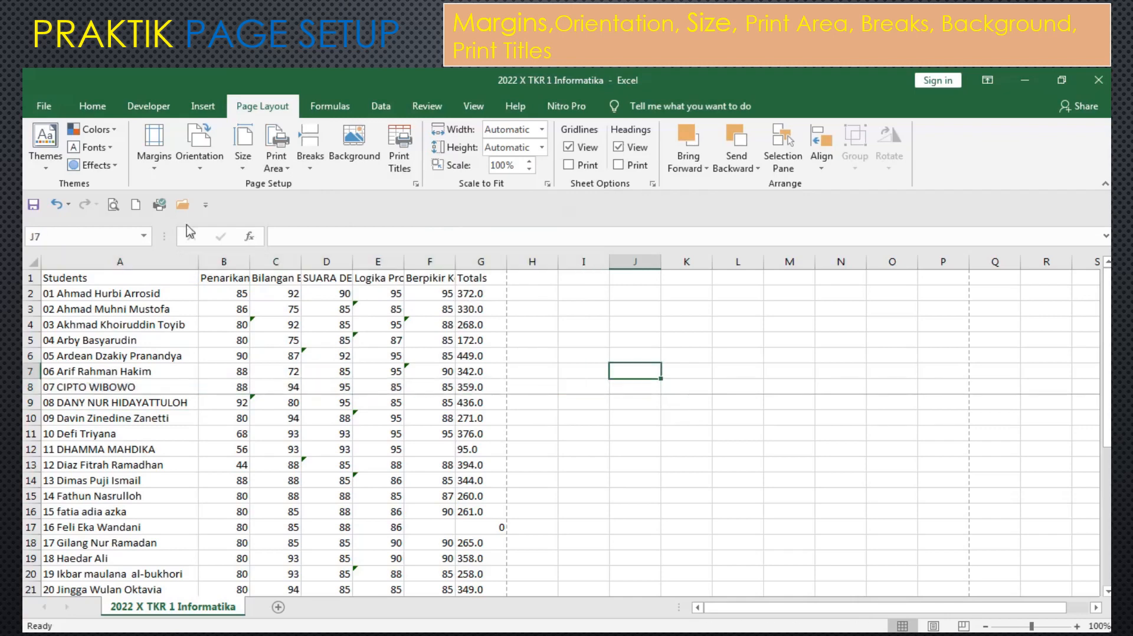
click(113, 204)
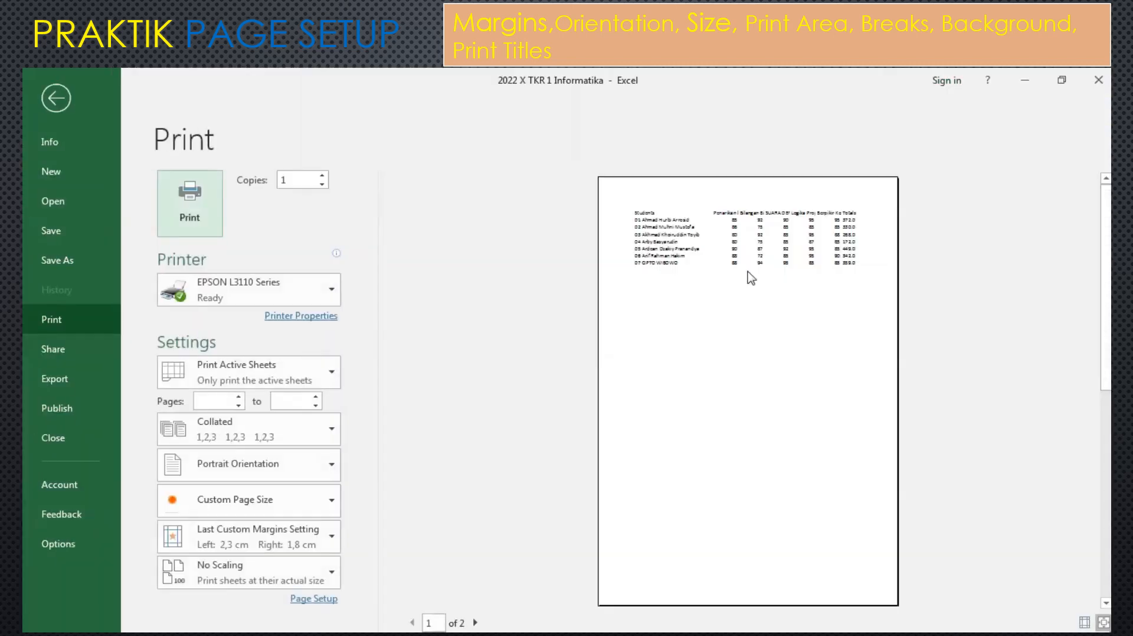
click(475, 623)
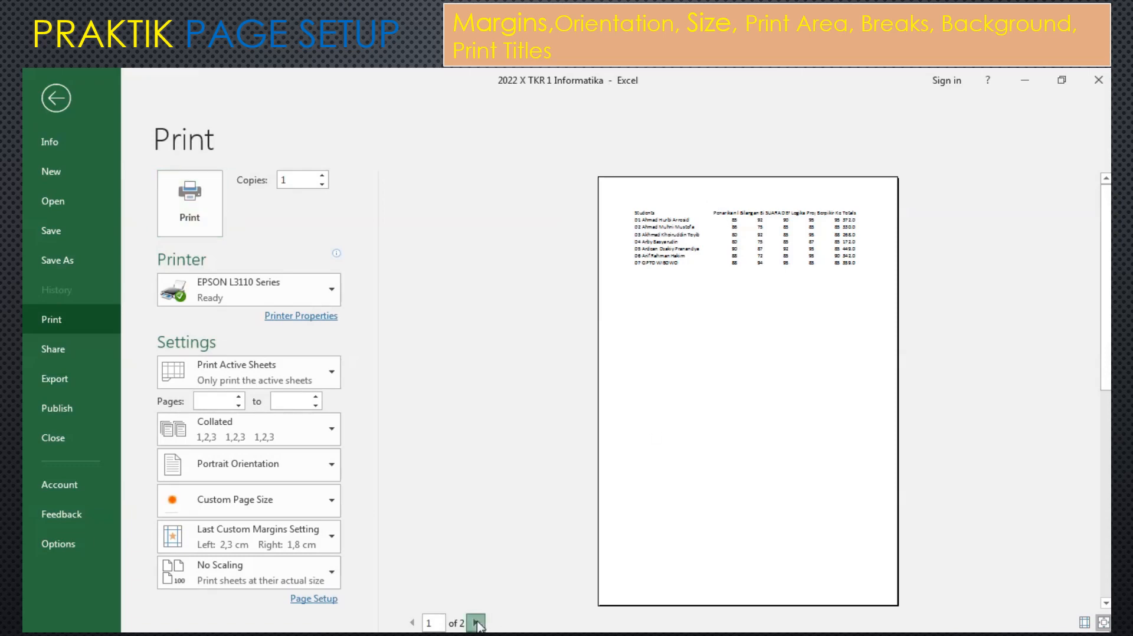
click(56, 98)
- Remove the manual page break above row 9 of the student list, at cell A9
click(160, 397)
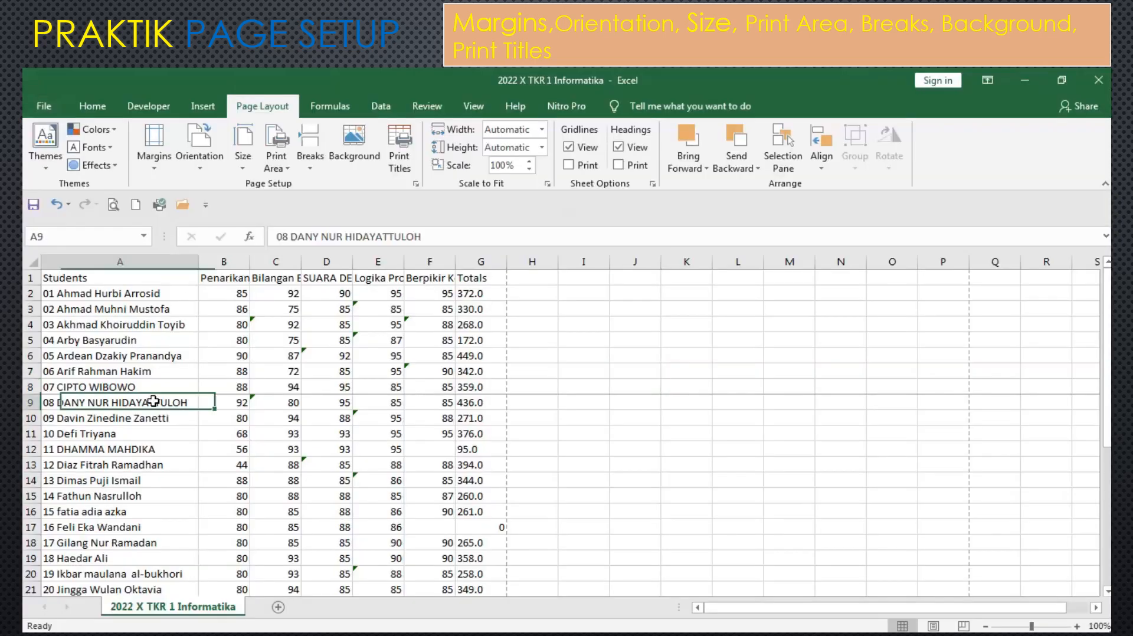
click(311, 170)
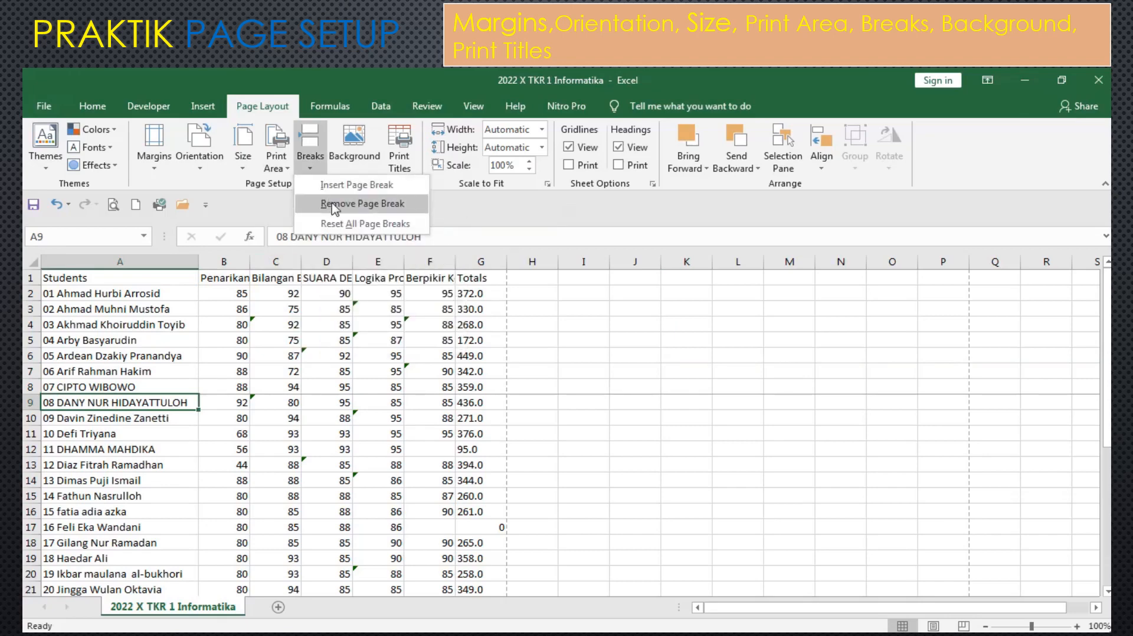
click(334, 204)
click(584, 356)
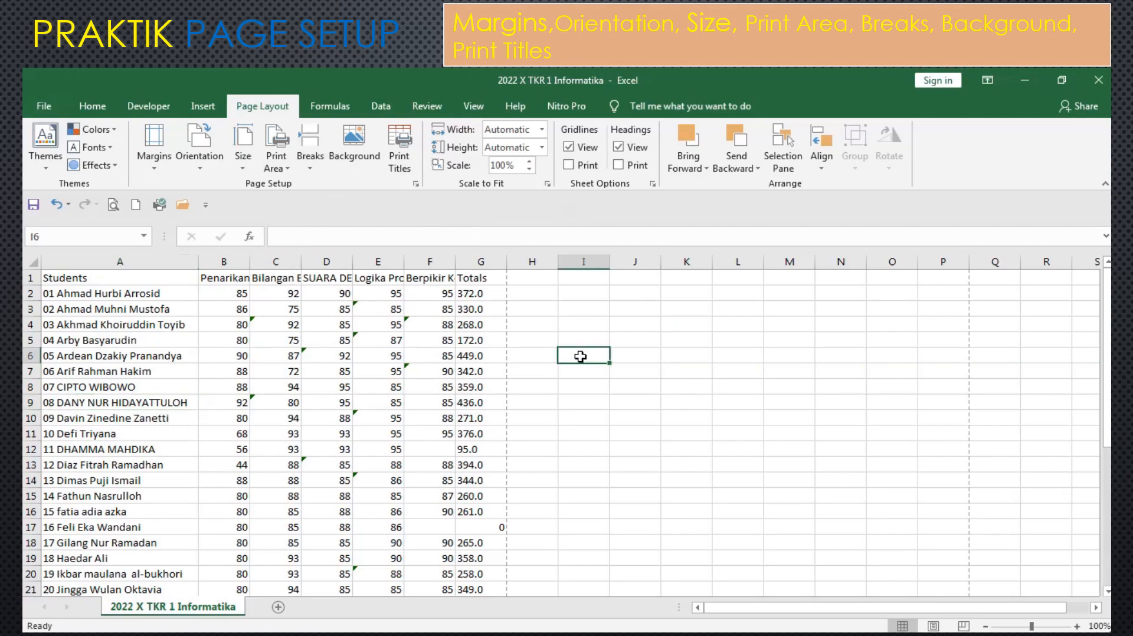
- Insert the purple sphere picture from the Pictures library as the sheet background, and delete that background
click(354, 144)
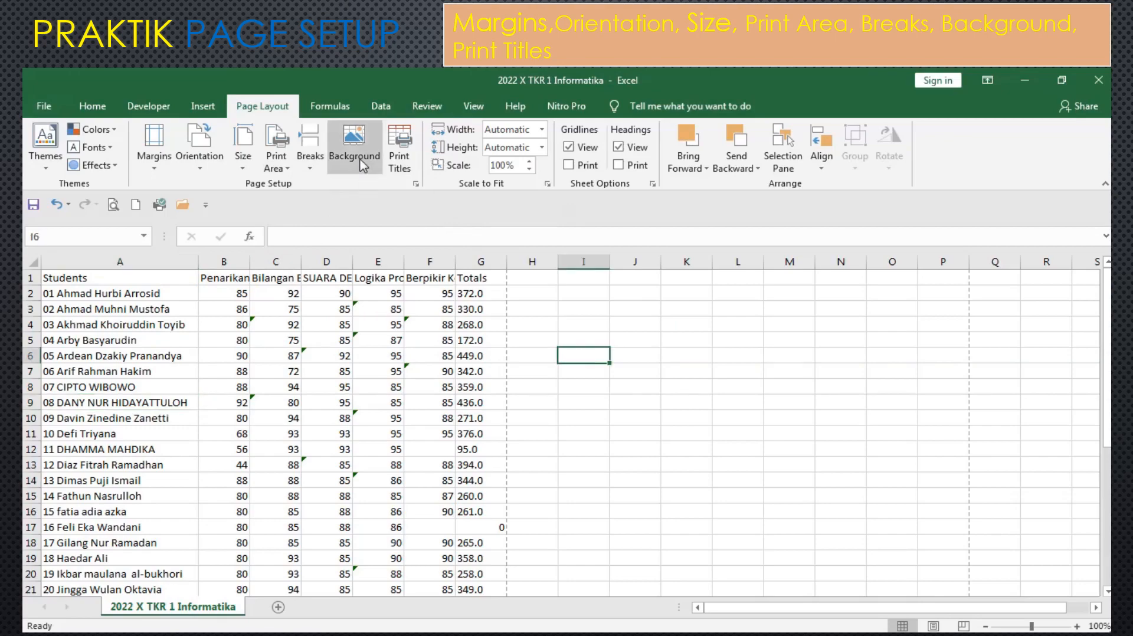
click(518, 286)
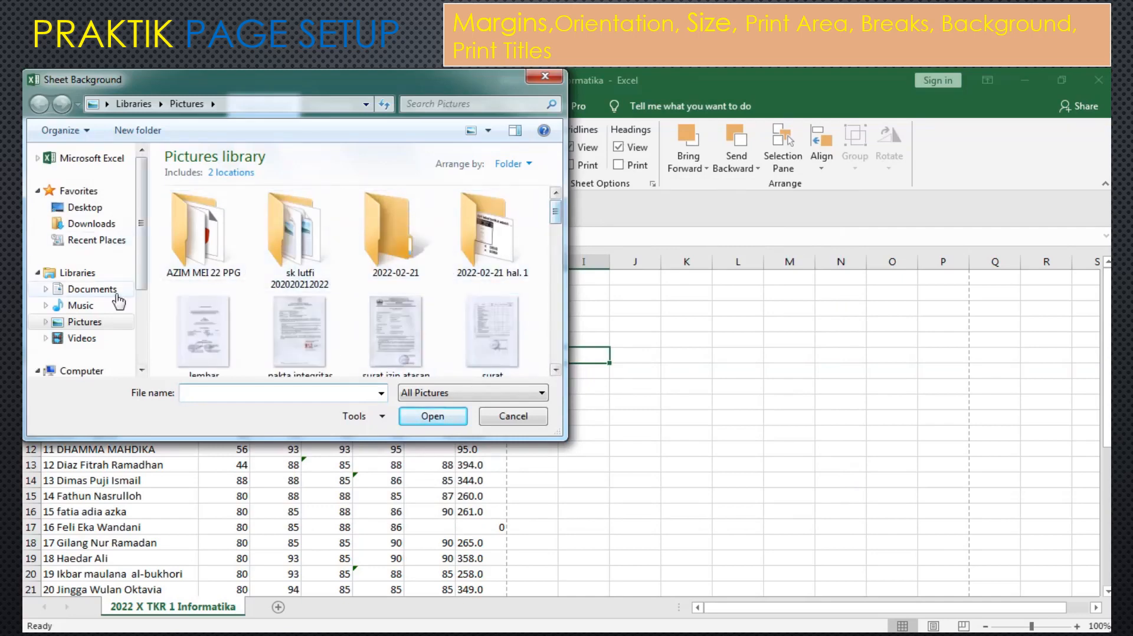
click(88, 322)
drag(557, 215, 579, 314)
double_click(285, 200)
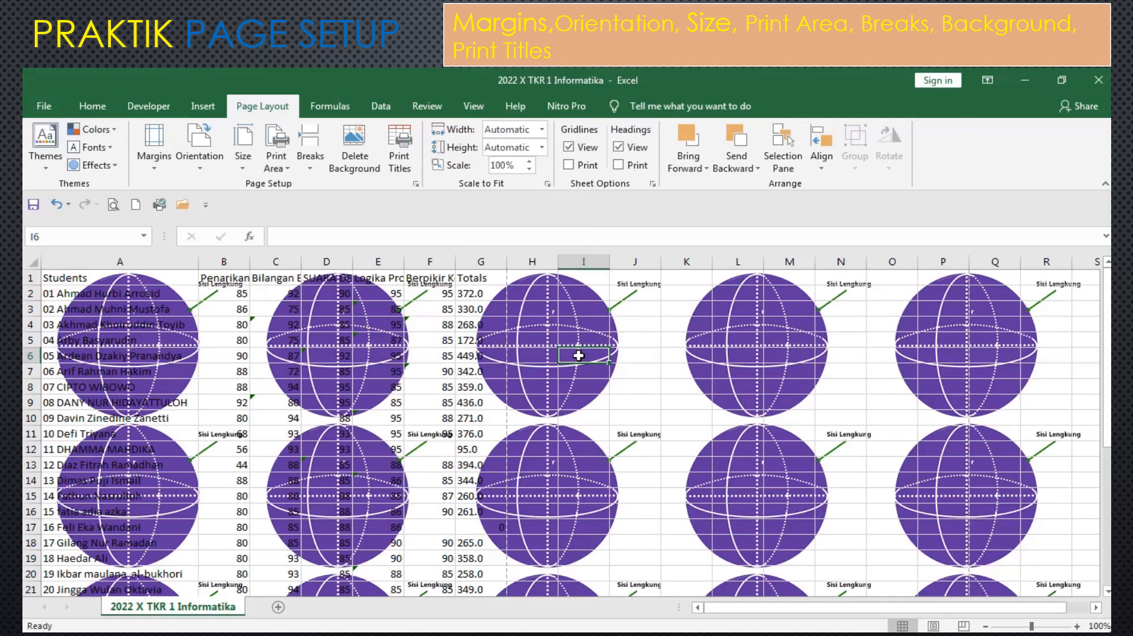
click(365, 161)
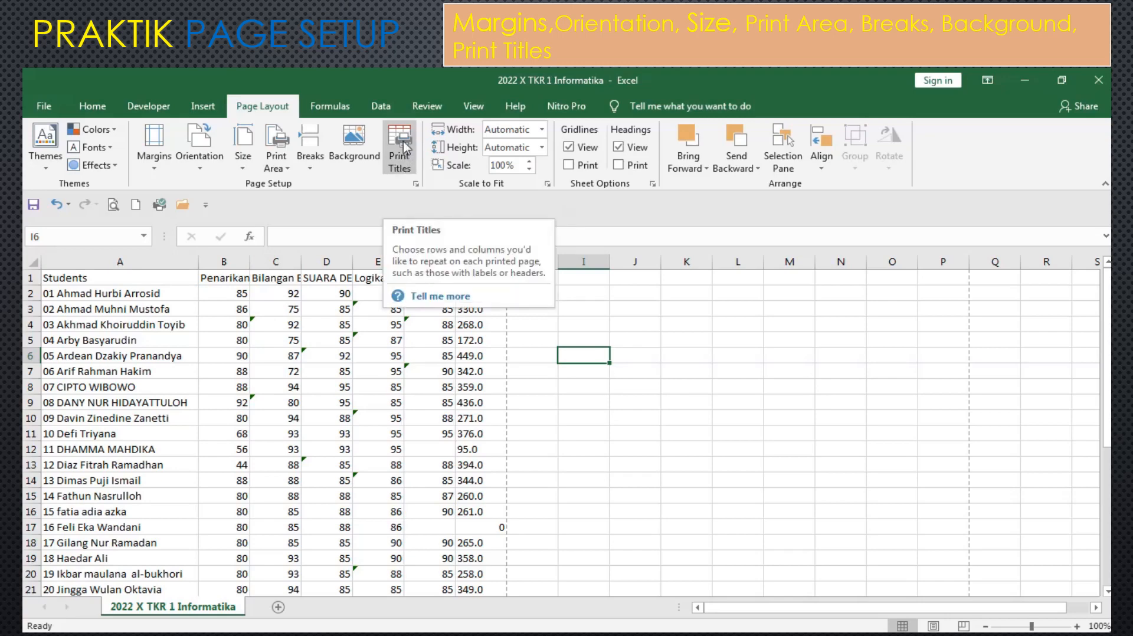
- Fill the header row A1:G1 with orange
drag(97, 277, 470, 273)
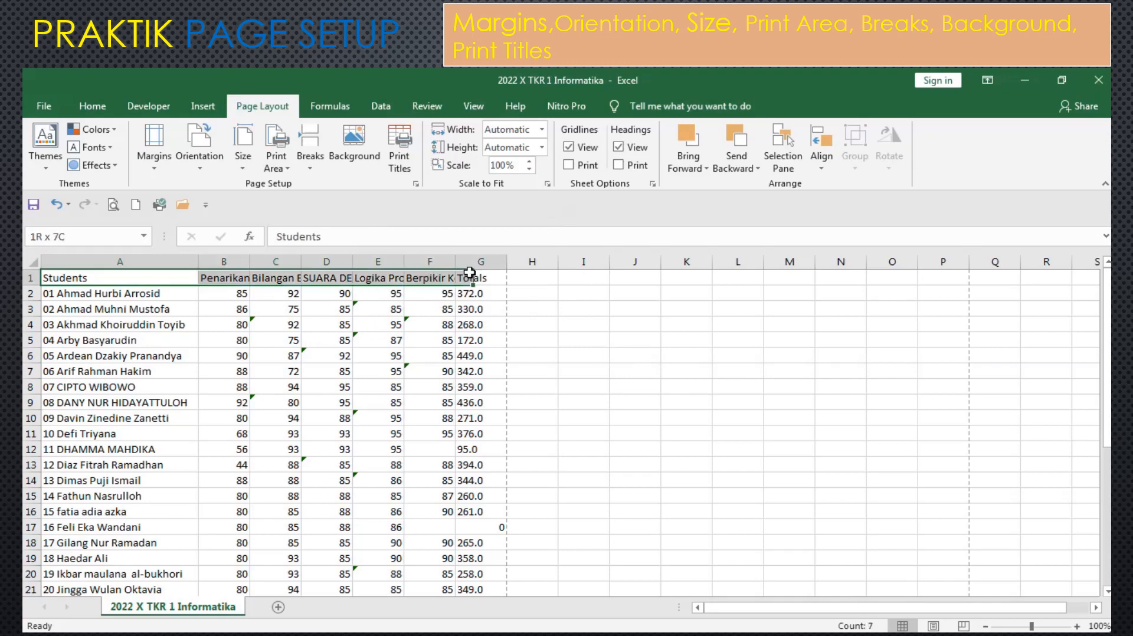
click(92, 106)
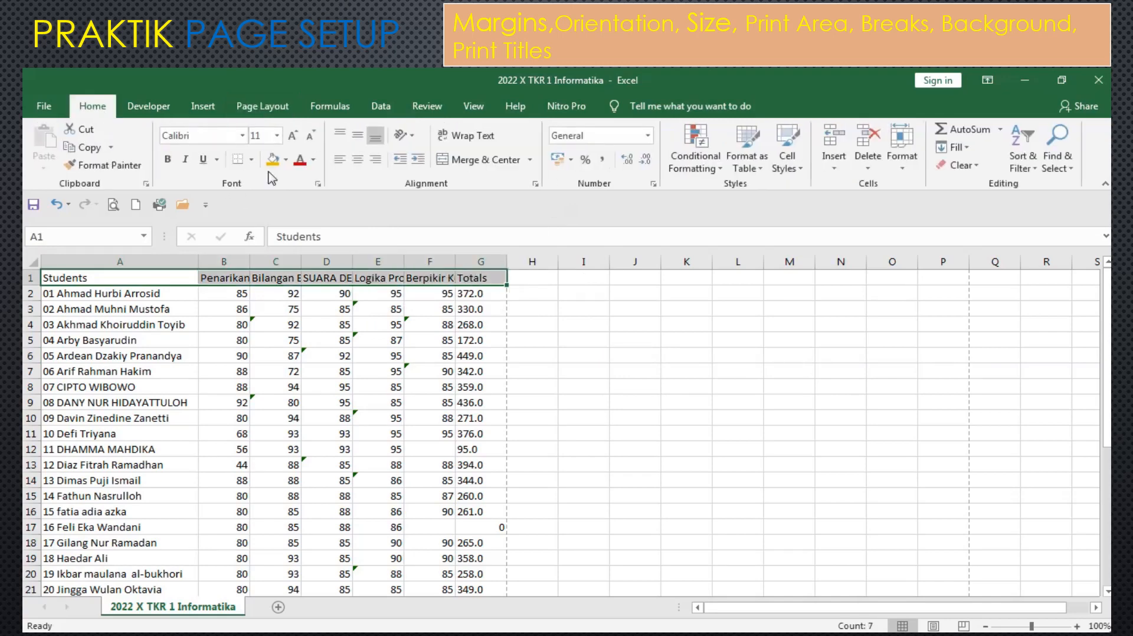
click(273, 159)
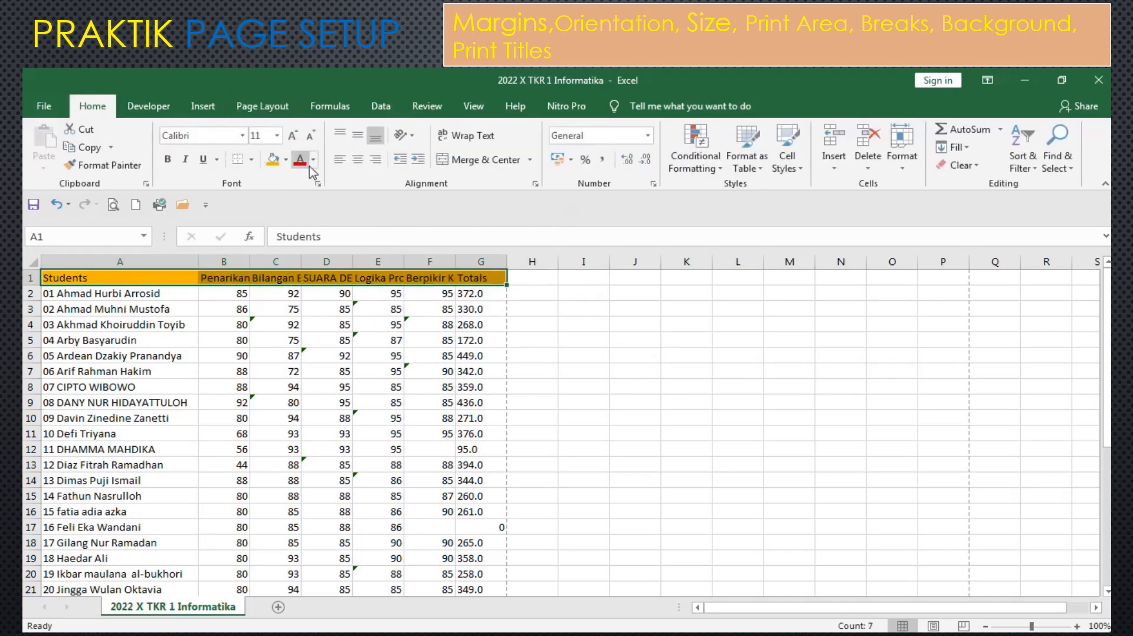
click(359, 280)
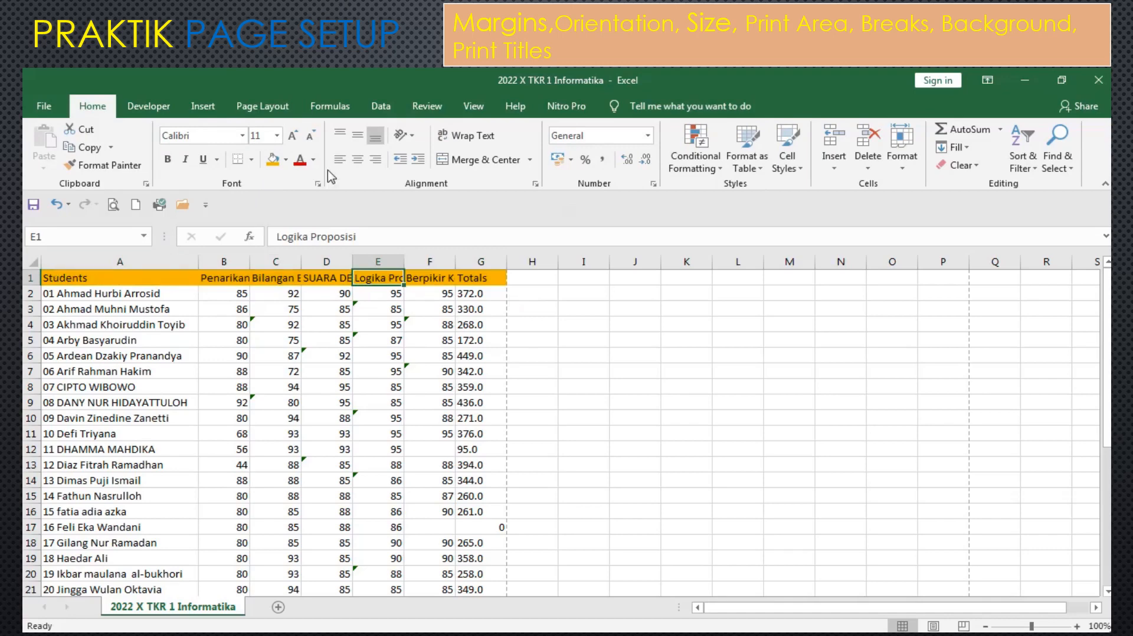
- Set header row 1 ($1:$1) as the print title row repeated at the top of every page
click(236, 107)
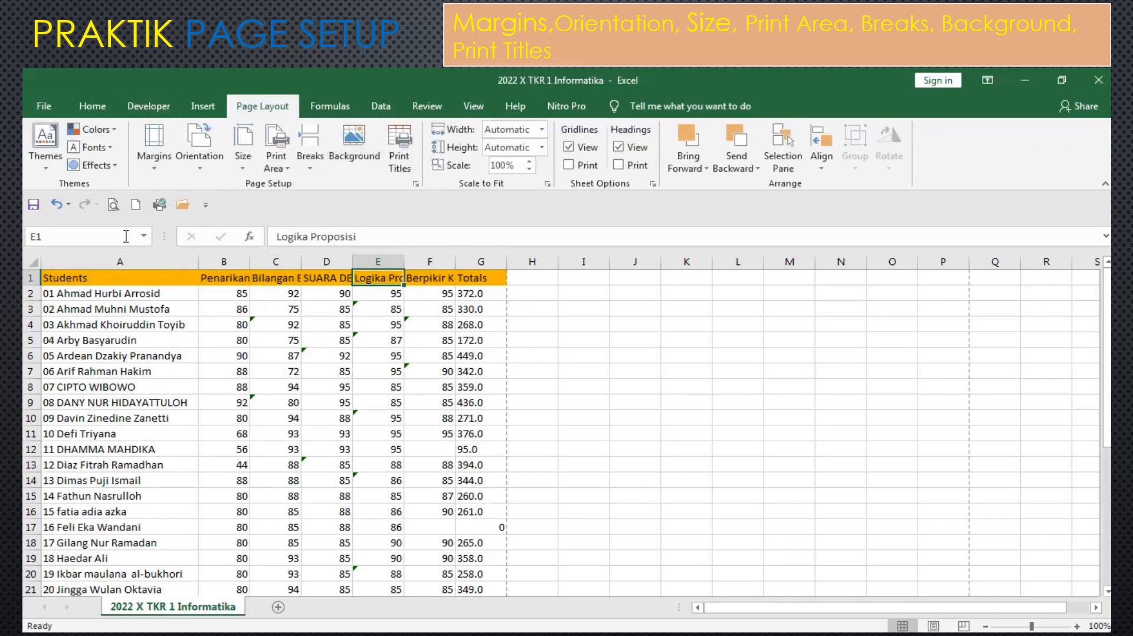
drag(50, 278, 481, 277)
click(400, 149)
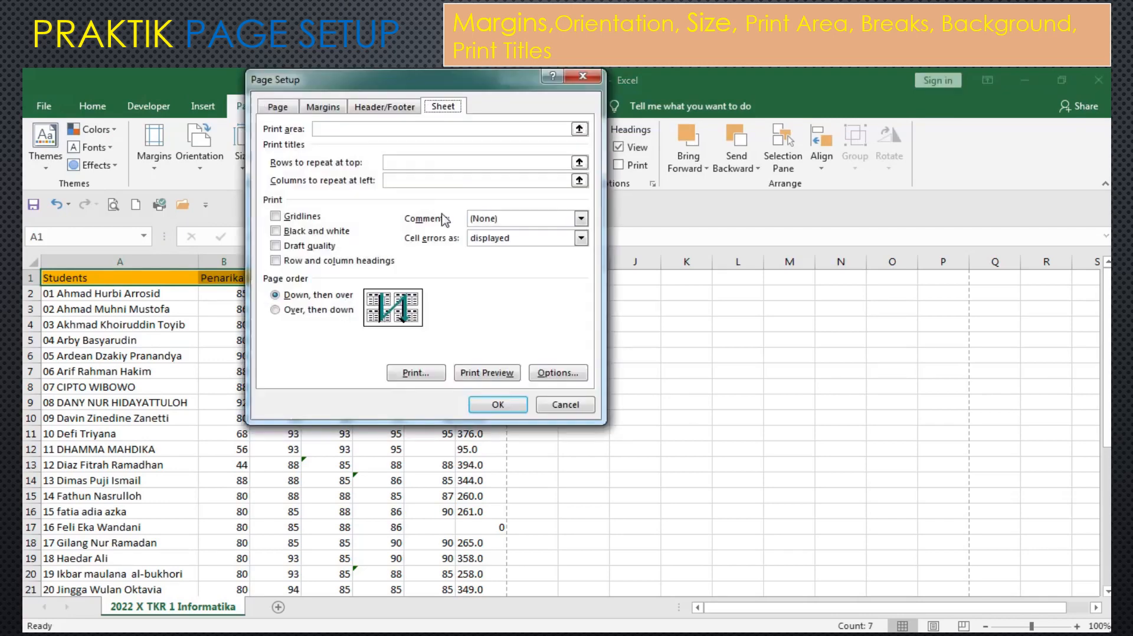
click(390, 164)
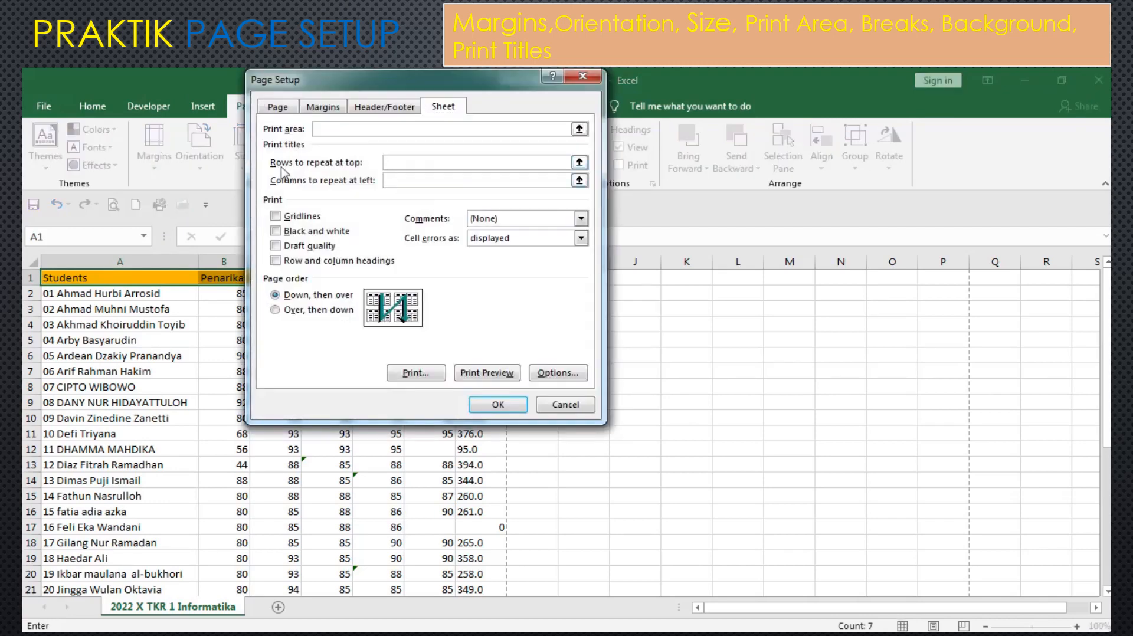
click(32, 276)
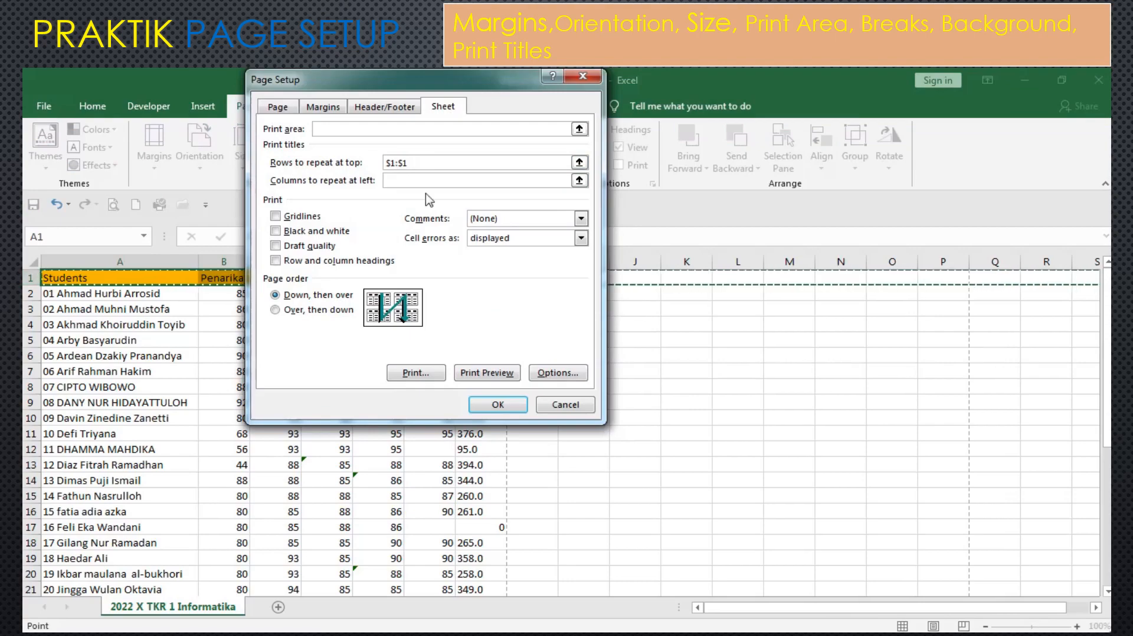
click(477, 408)
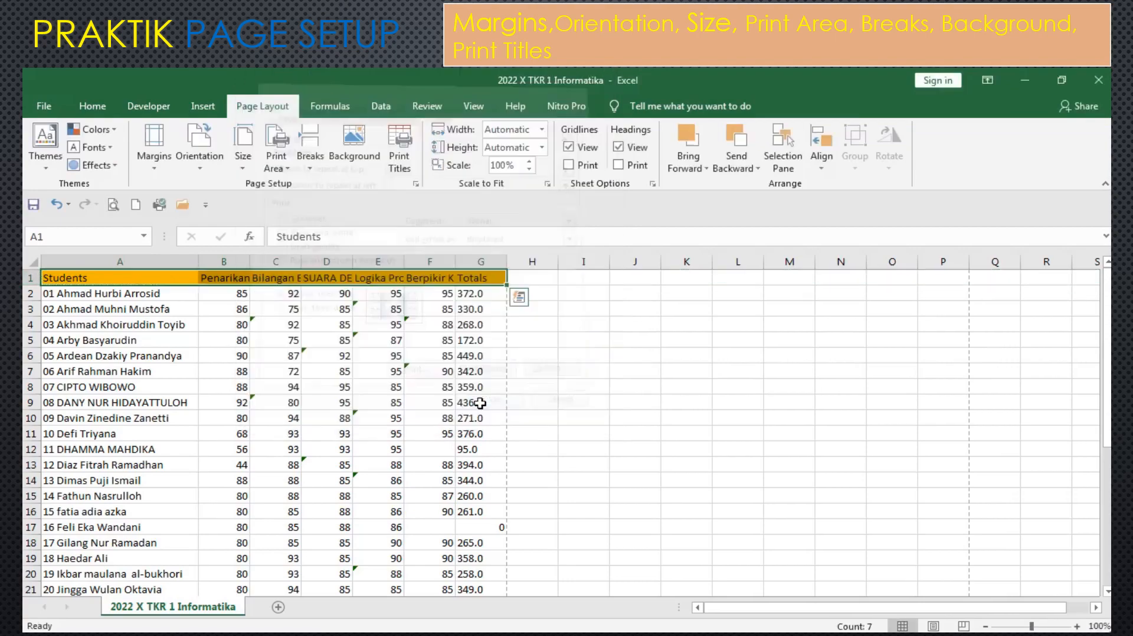
- Enter the test text "gfgugujh" in cell A54, below the second page boundary, and select A53:G53
scroll(464, 387, down, 5)
scroll(463, 386, down, 7)
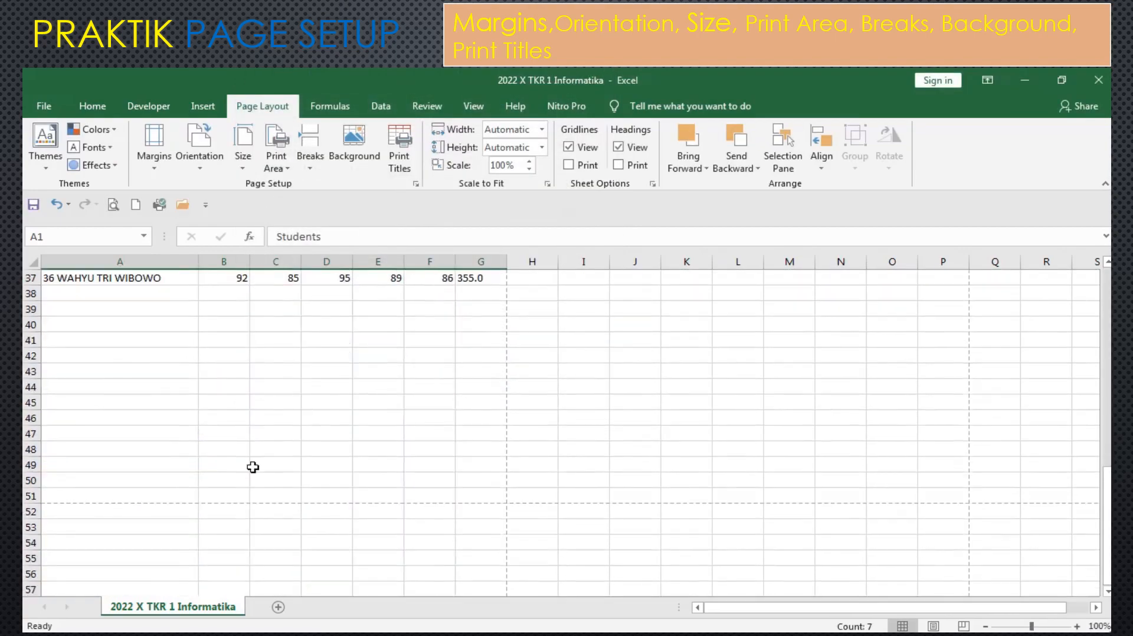
click(93, 536)
text(gfgugujh)
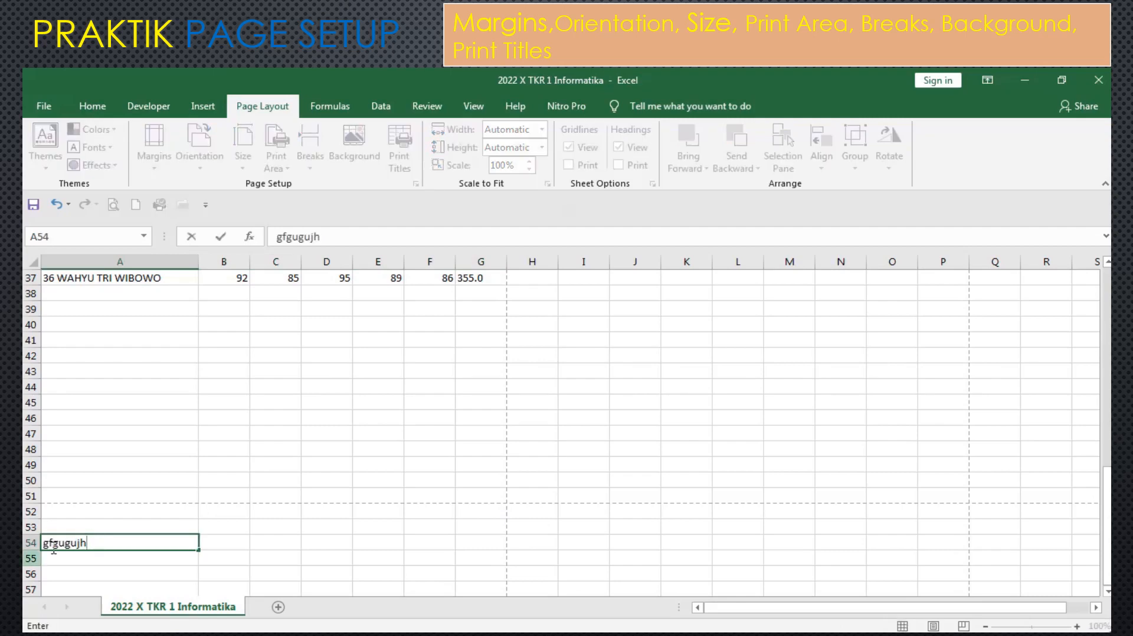
click(115, 522)
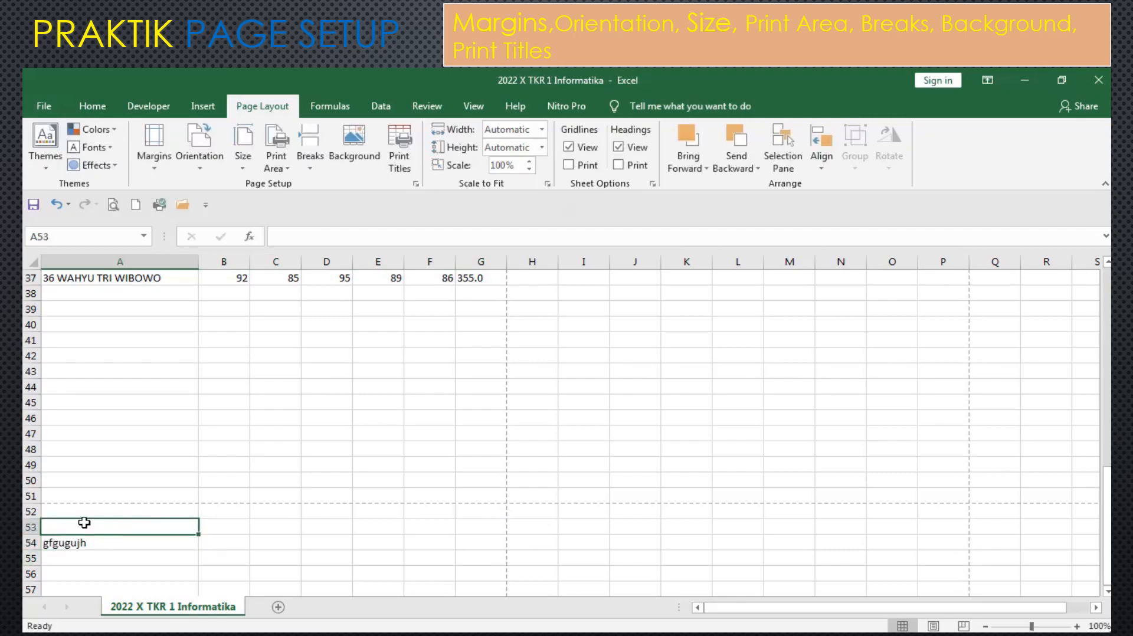
drag(486, 529, 102, 522)
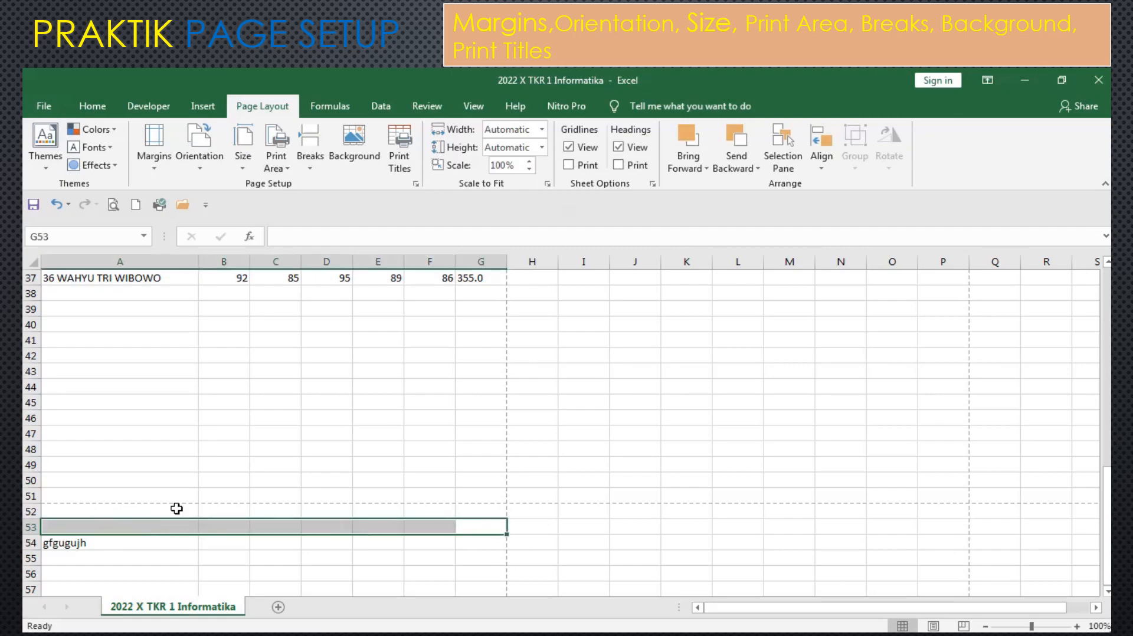
- Check in print preview how the header row prints on page 2, and return to the sheet
click(113, 206)
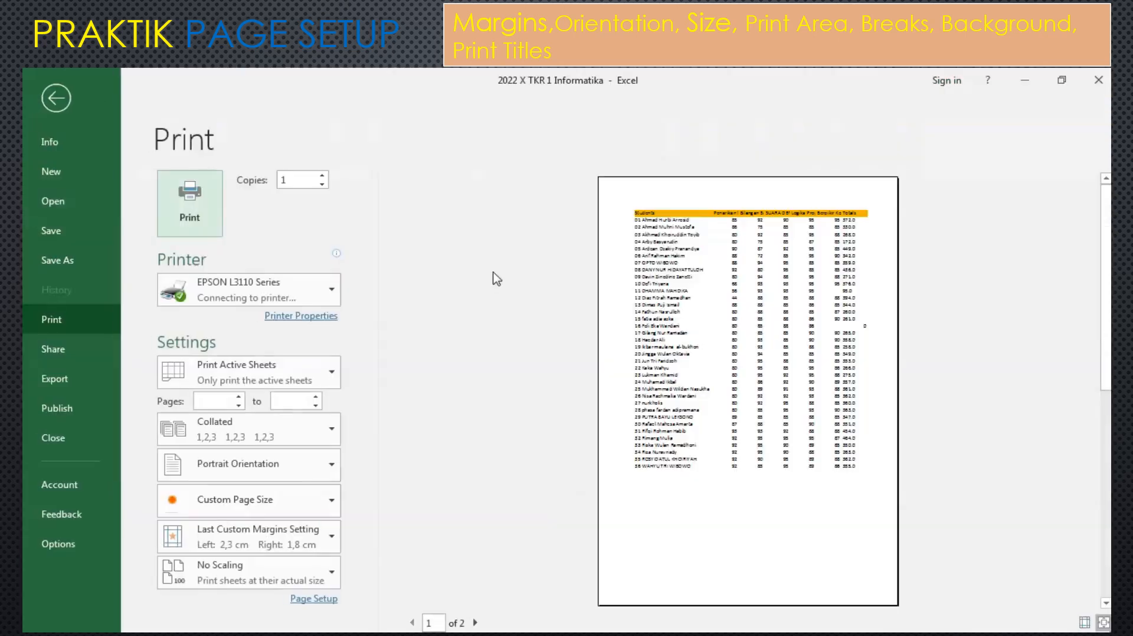
click(477, 623)
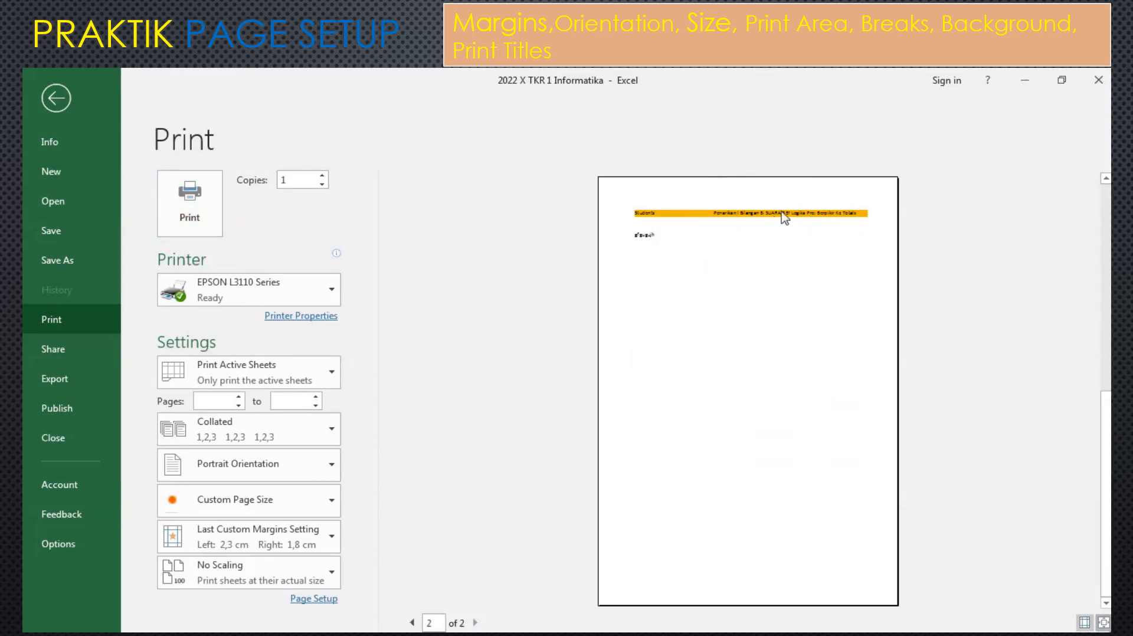
click(53, 98)
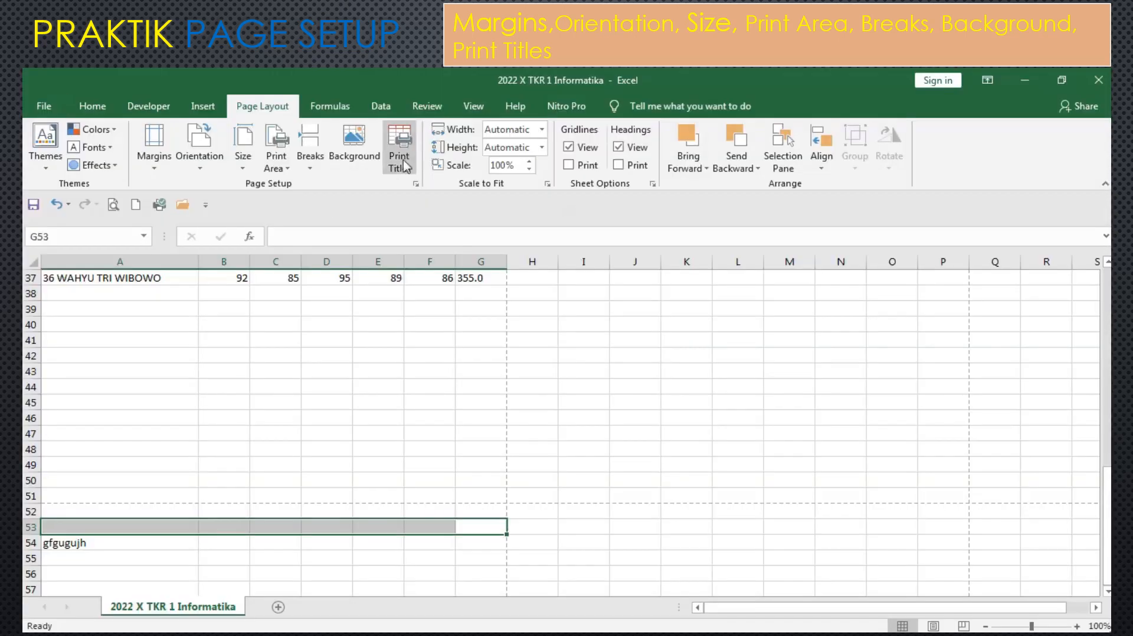
- Clear the rows to repeat at top in the print titles settings, with the page order set to "Down, then over"
click(407, 155)
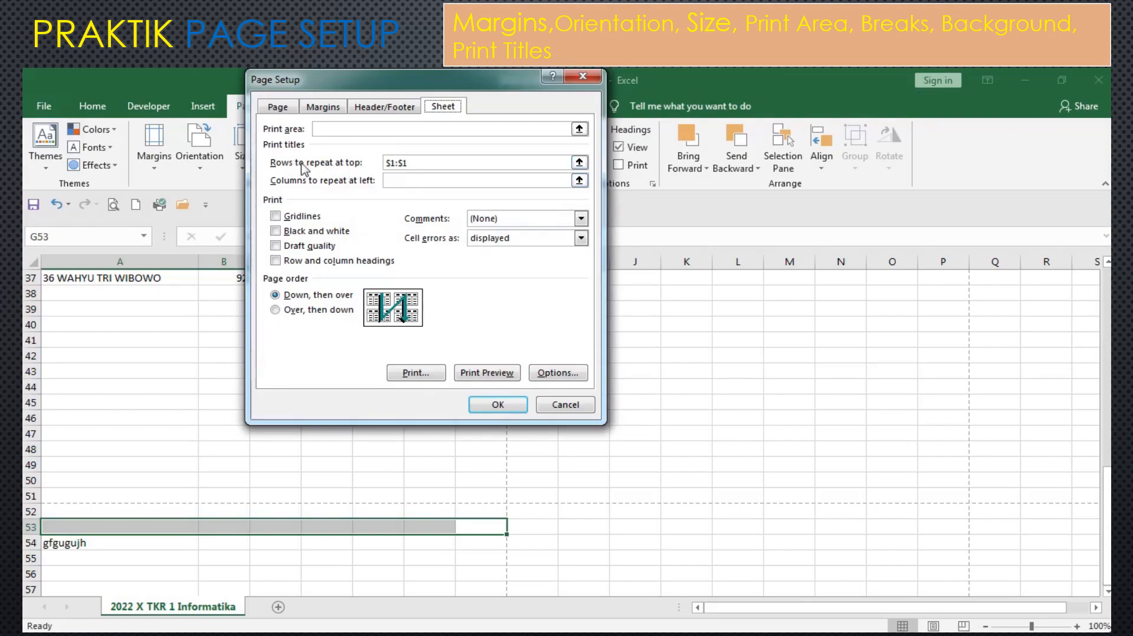
click(416, 162)
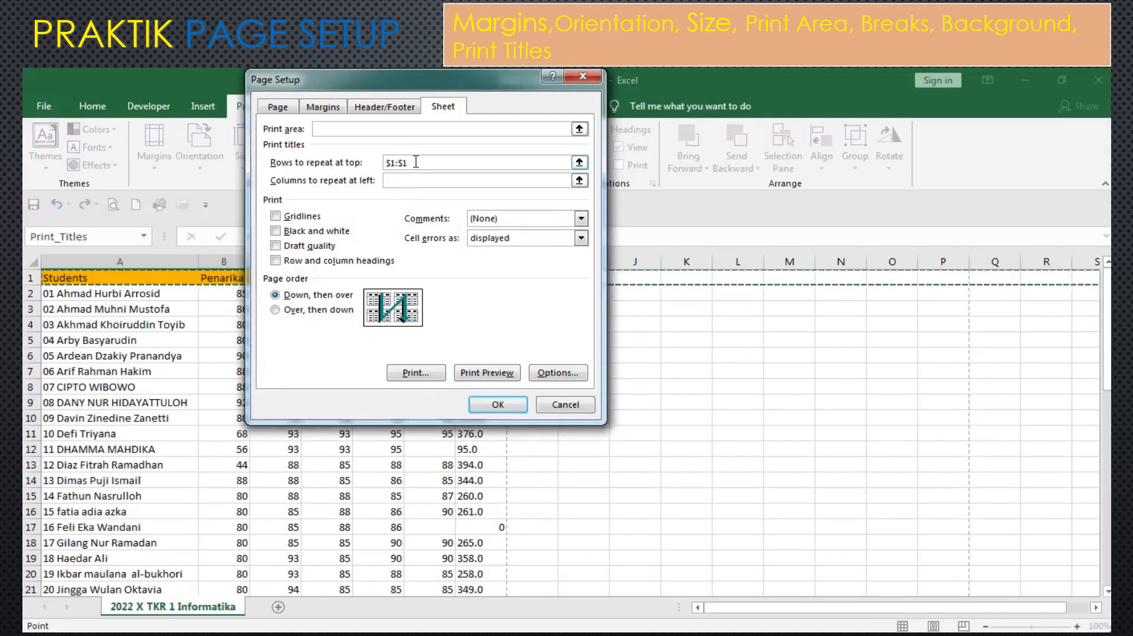
click(409, 179)
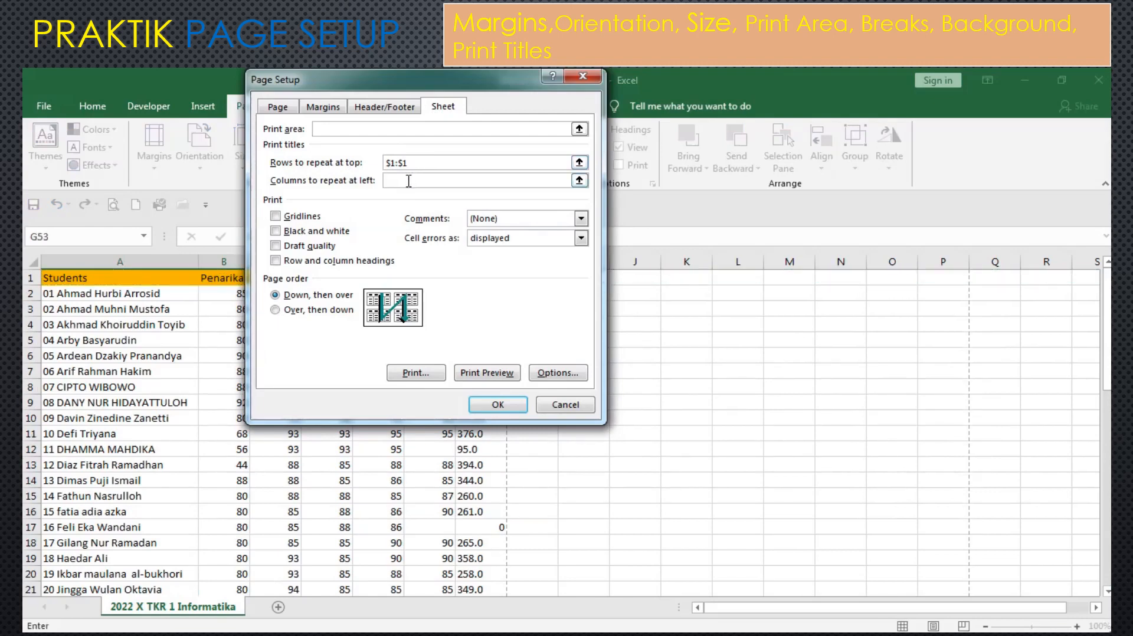
drag(410, 164, 369, 166)
key(BackSpace)
click(299, 310)
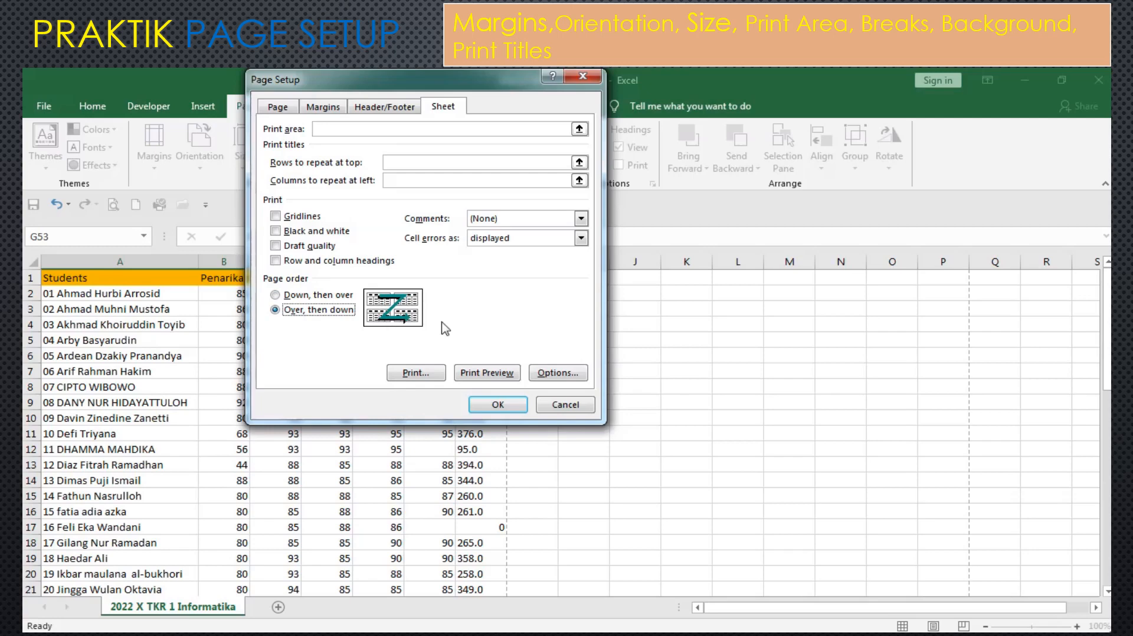
click(326, 302)
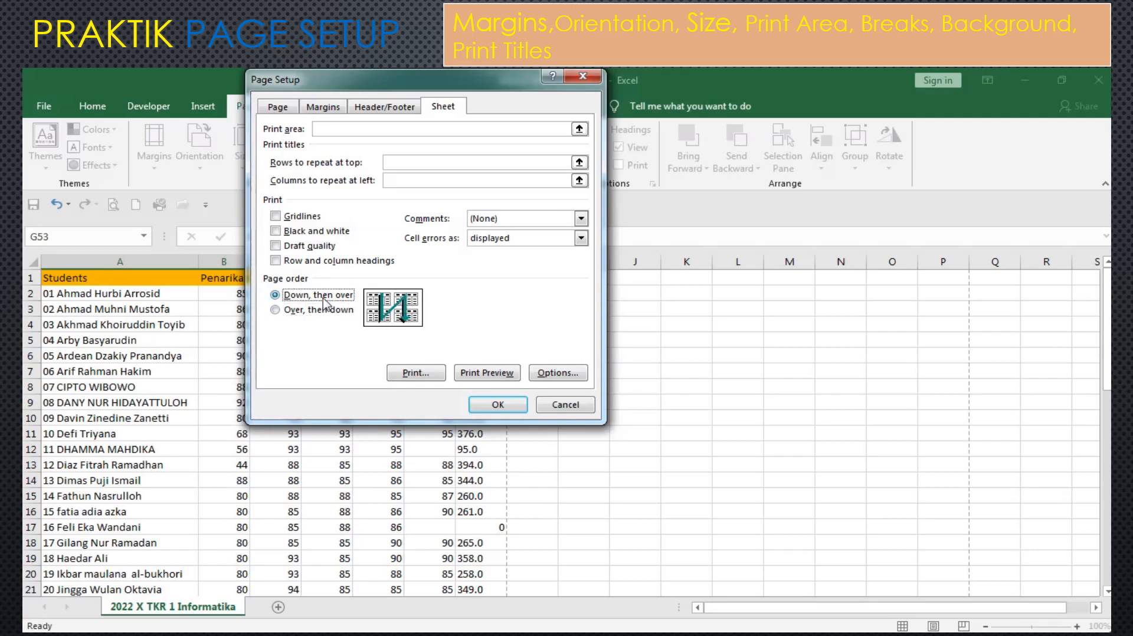
click(498, 405)
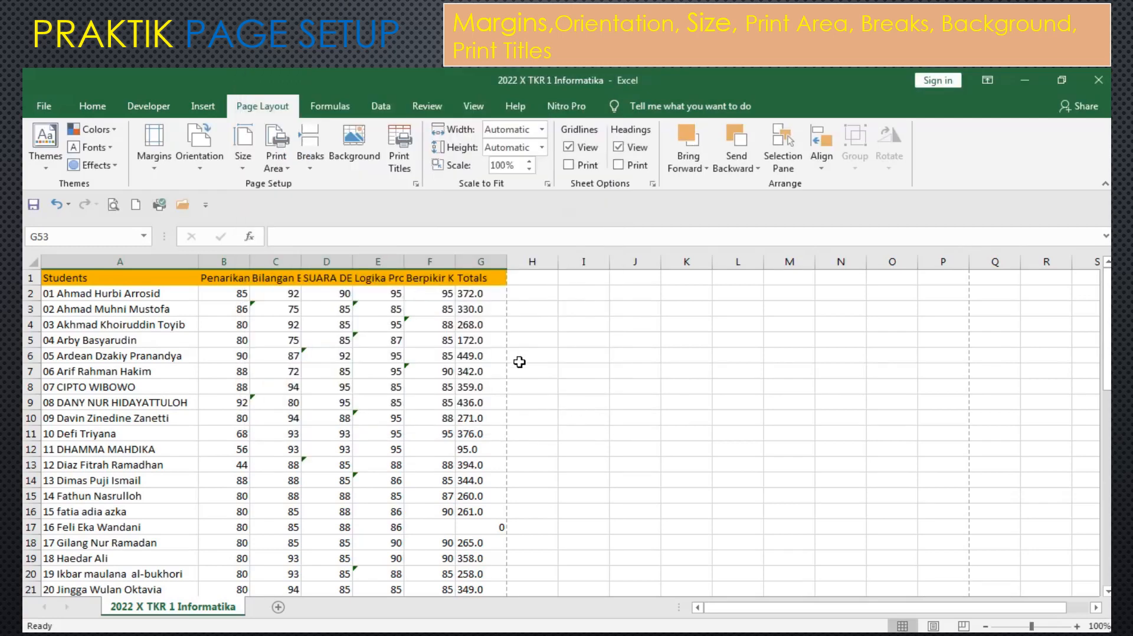
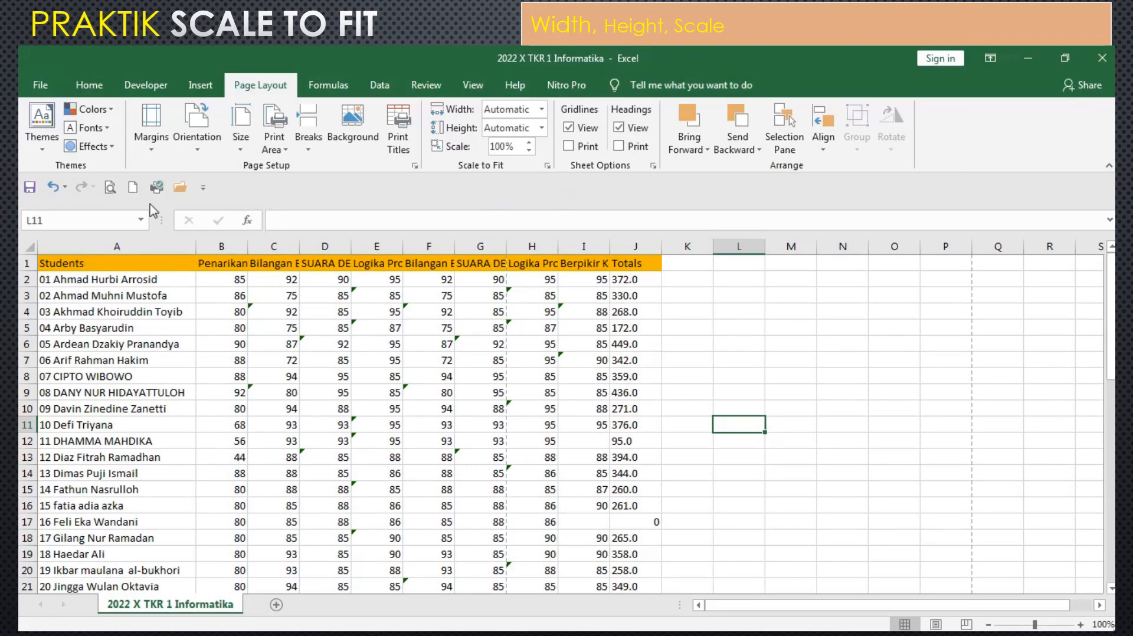
- Page through all four pages in print preview to examine how the widened score table is split, and return to the sheet
click(110, 187)
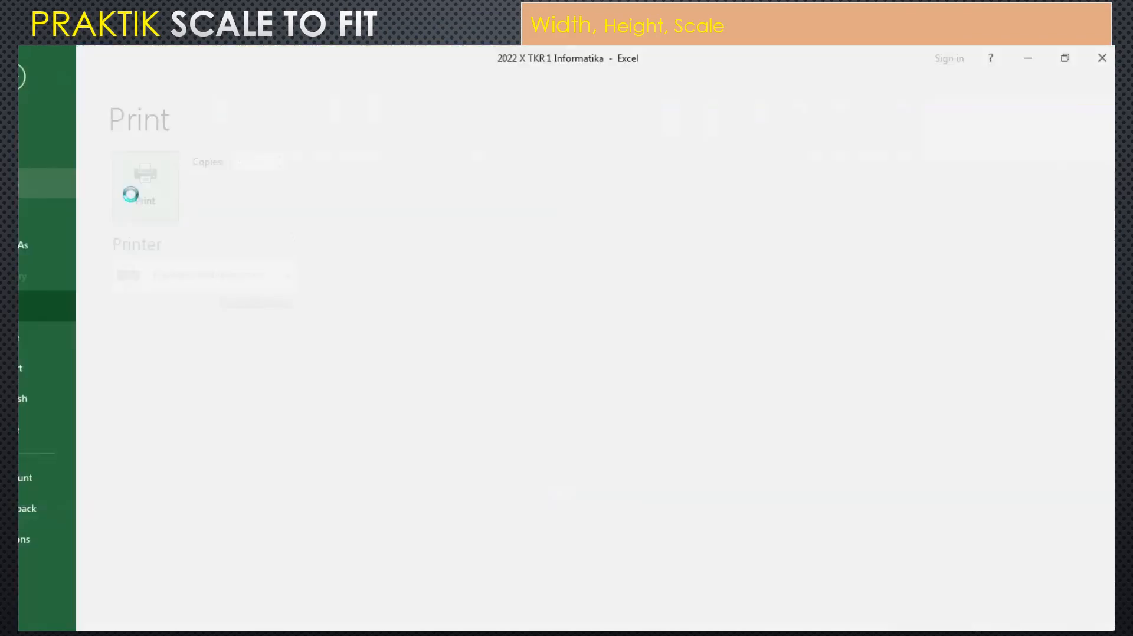
click(475, 621)
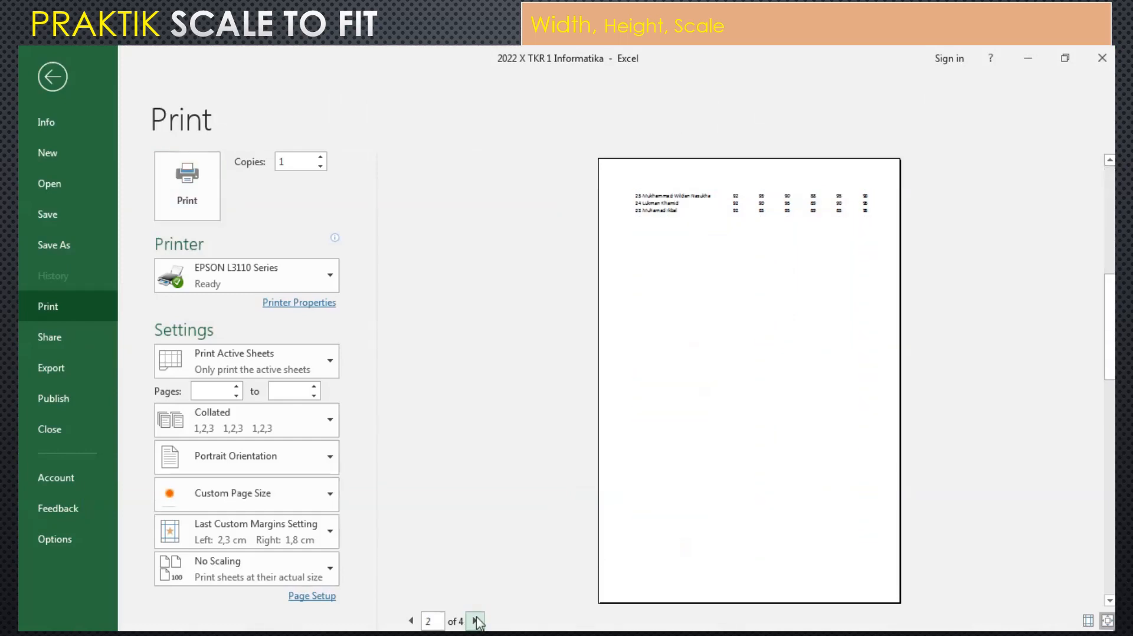
click(475, 621)
click(476, 621)
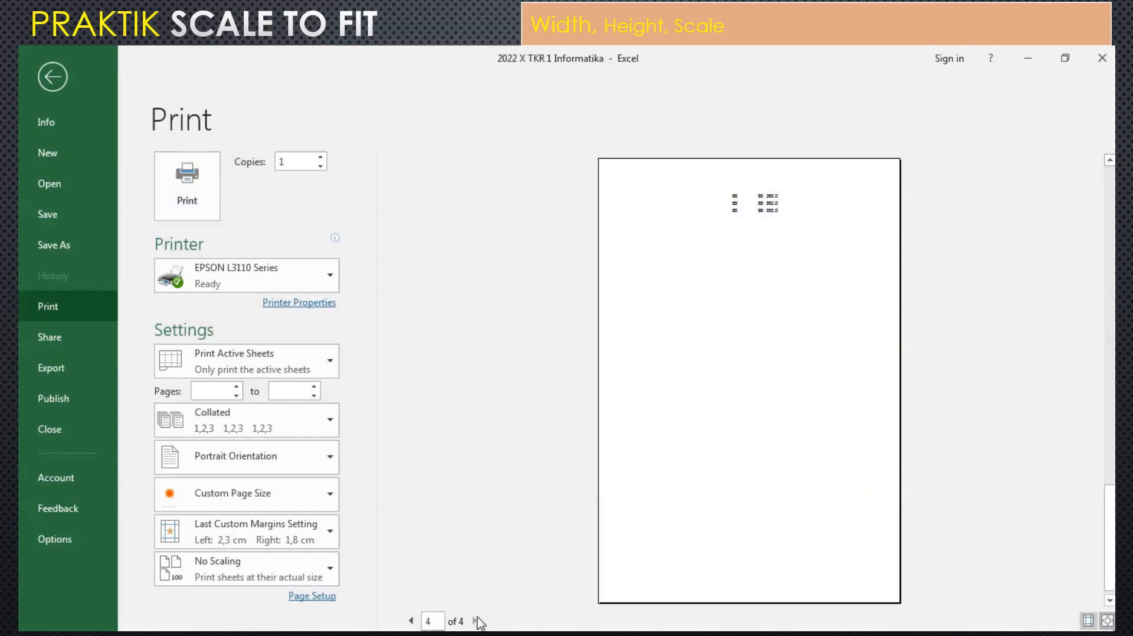
click(62, 83)
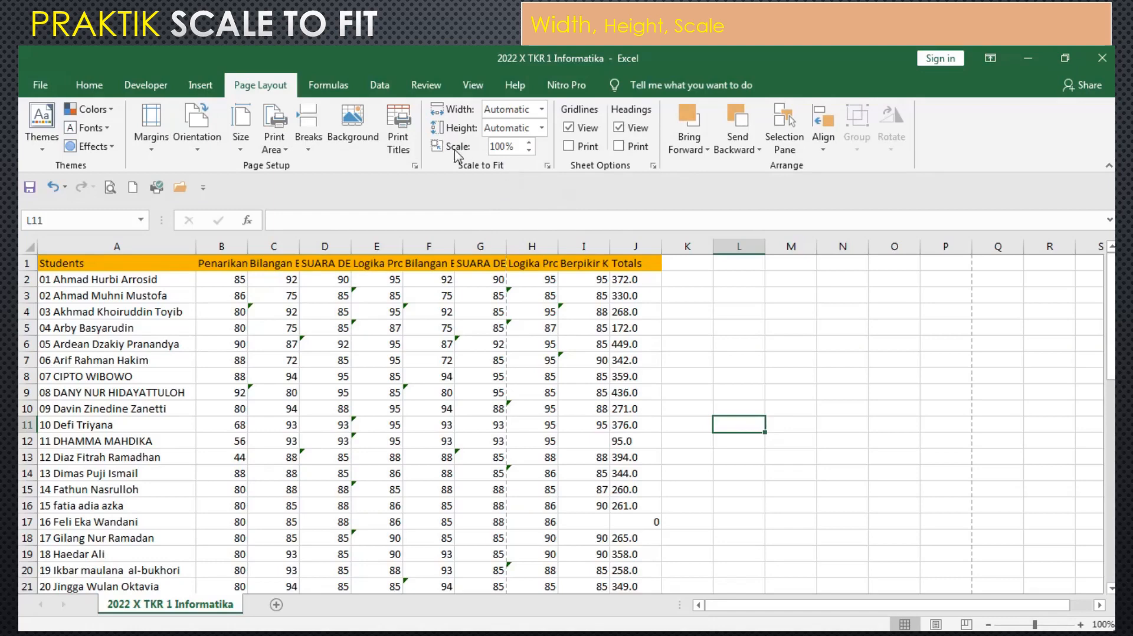
- Reduce the sheet's print scale by several increments and check the page fit in print preview
click(529, 152)
click(529, 152)
click(529, 152)
click(528, 152)
click(528, 152)
click(529, 152)
click(110, 187)
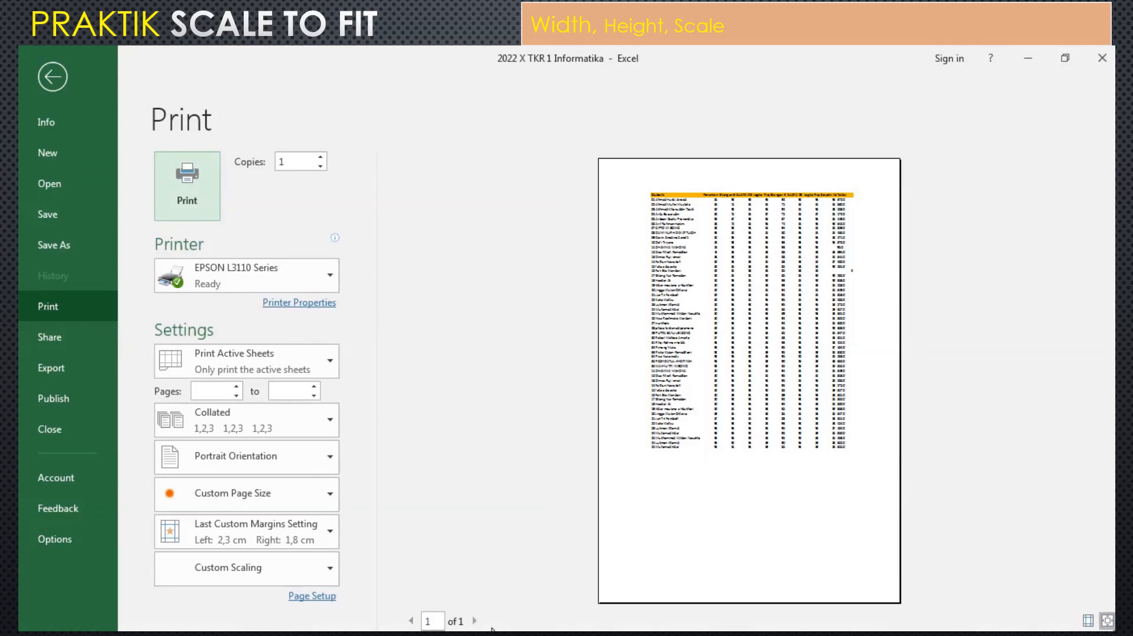
- Raise the sheet's print scale to 100%, page through the print preview, and return to the sheet
click(47, 77)
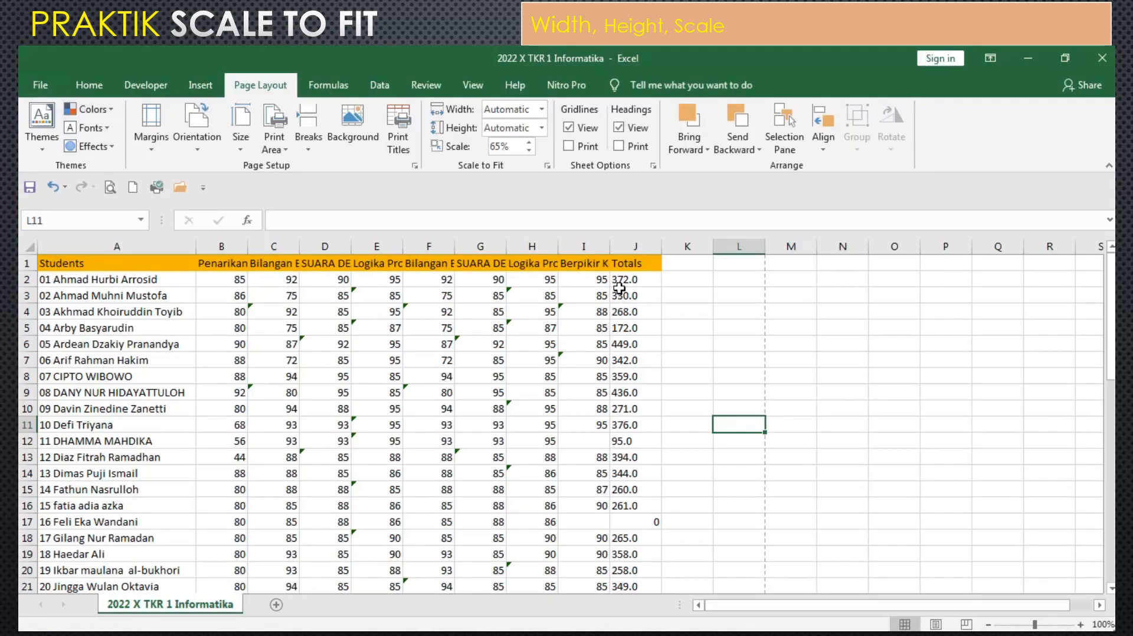
click(528, 143)
click(528, 143)
click(528, 143)
click(528, 143)
click(528, 143)
click(528, 143)
click(528, 143)
click(528, 143)
click(110, 187)
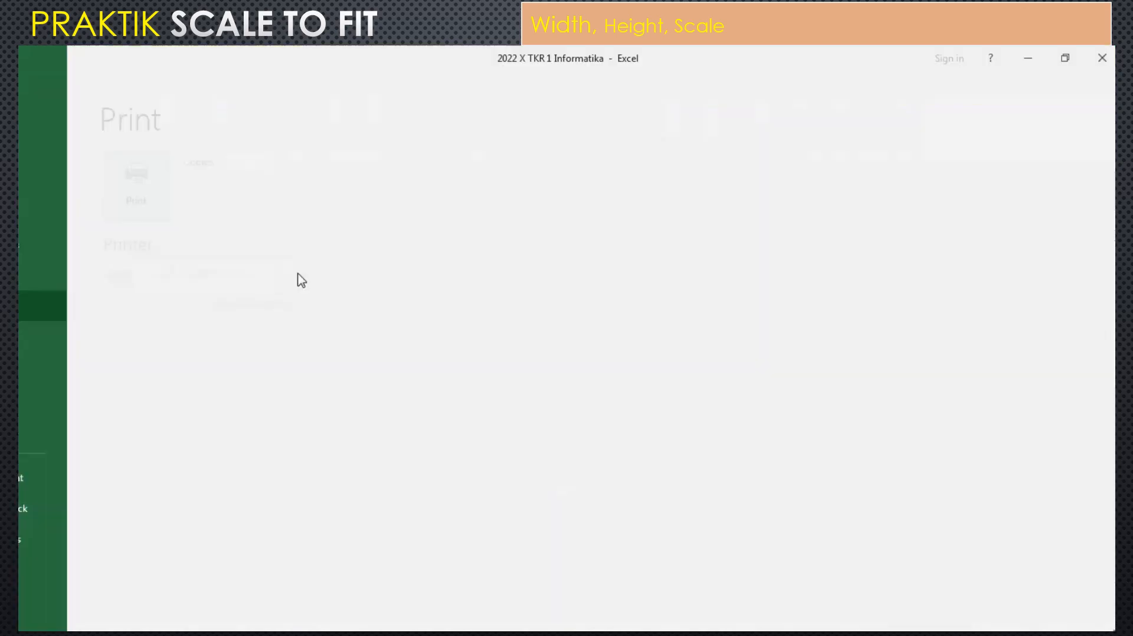
click(475, 622)
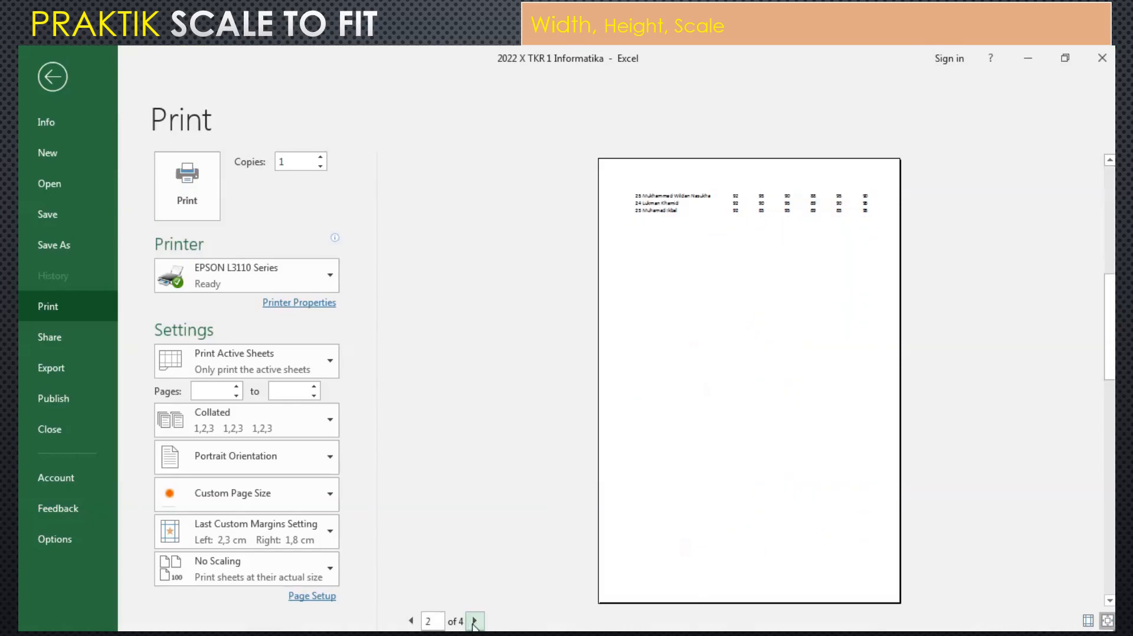
click(475, 621)
click(66, 86)
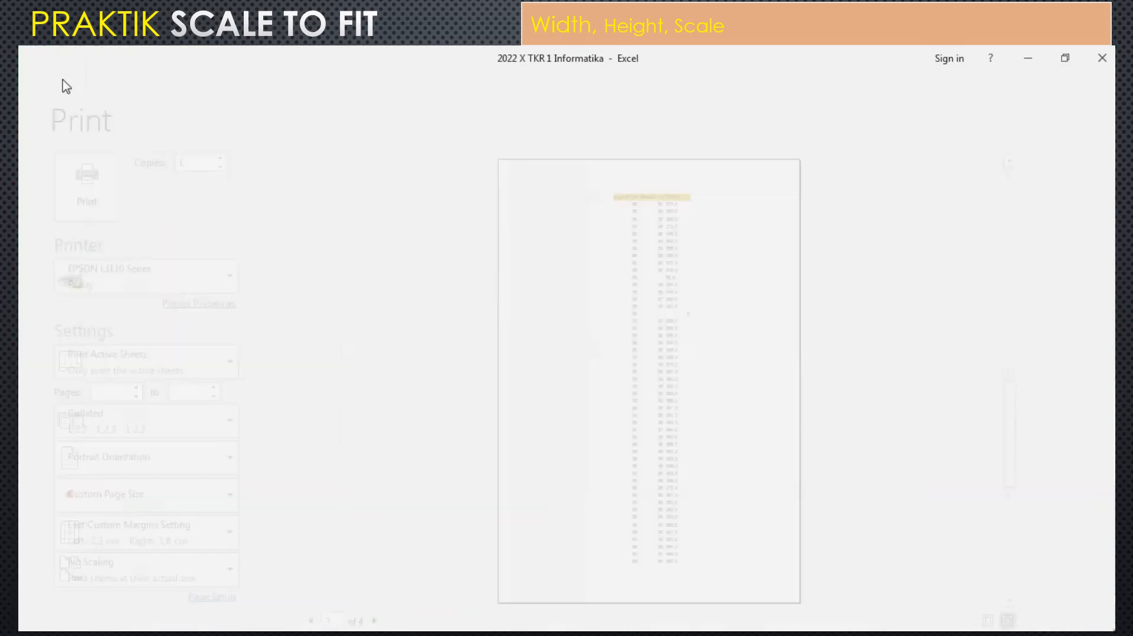
- Try a 90% print scale, check its pages in print preview, and restore the scale to 100%
click(530, 151)
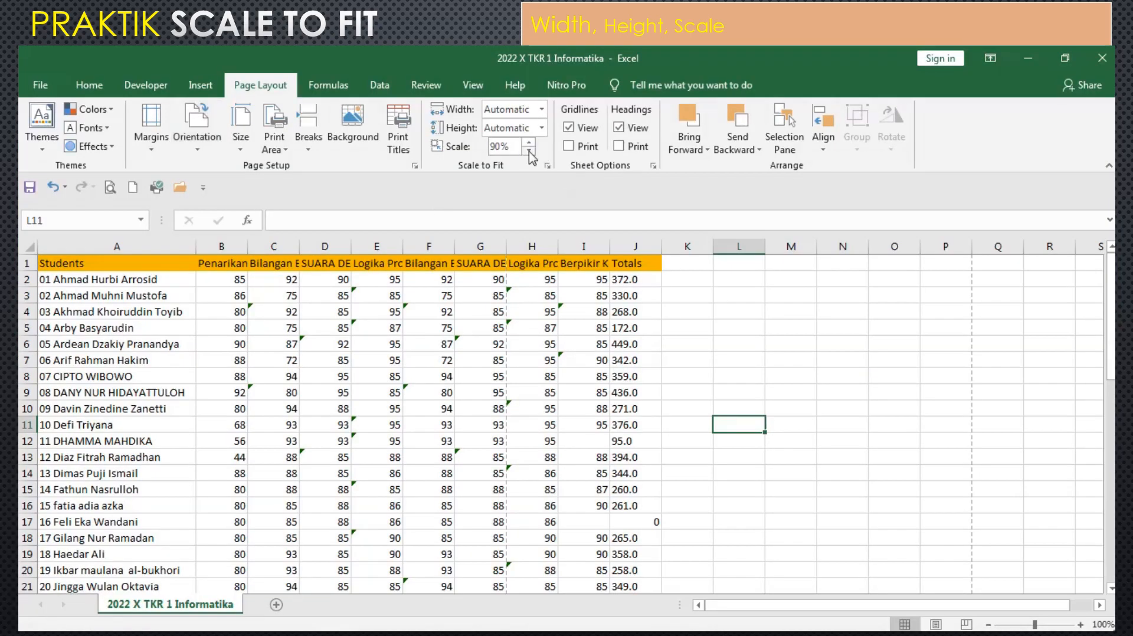
click(110, 187)
click(476, 621)
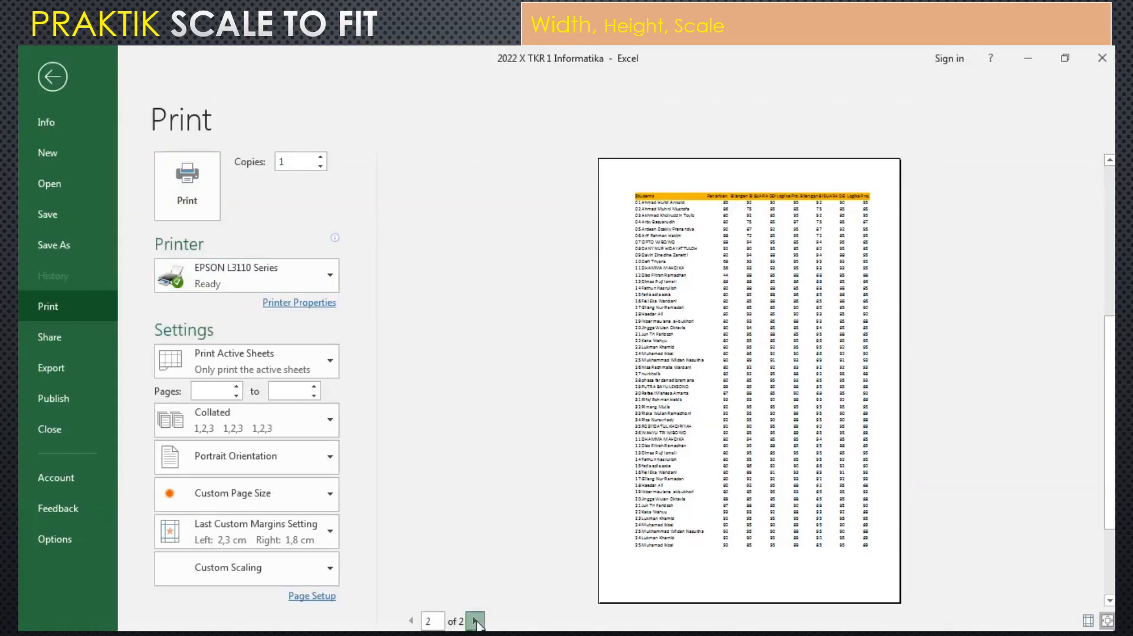
click(56, 69)
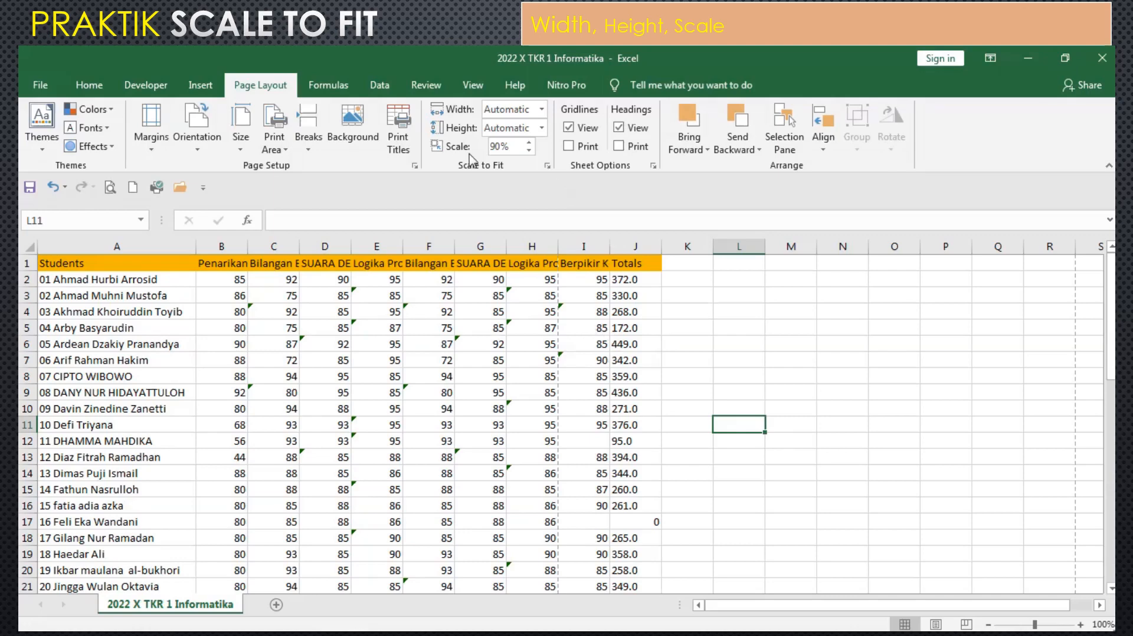
click(528, 144)
click(527, 144)
- Examine where the page-break lines cut the columns and last rows of the score table, with the sheet zoomed out to 60%
scroll(566, 372, down, 5)
scroll(567, 375, down, 9)
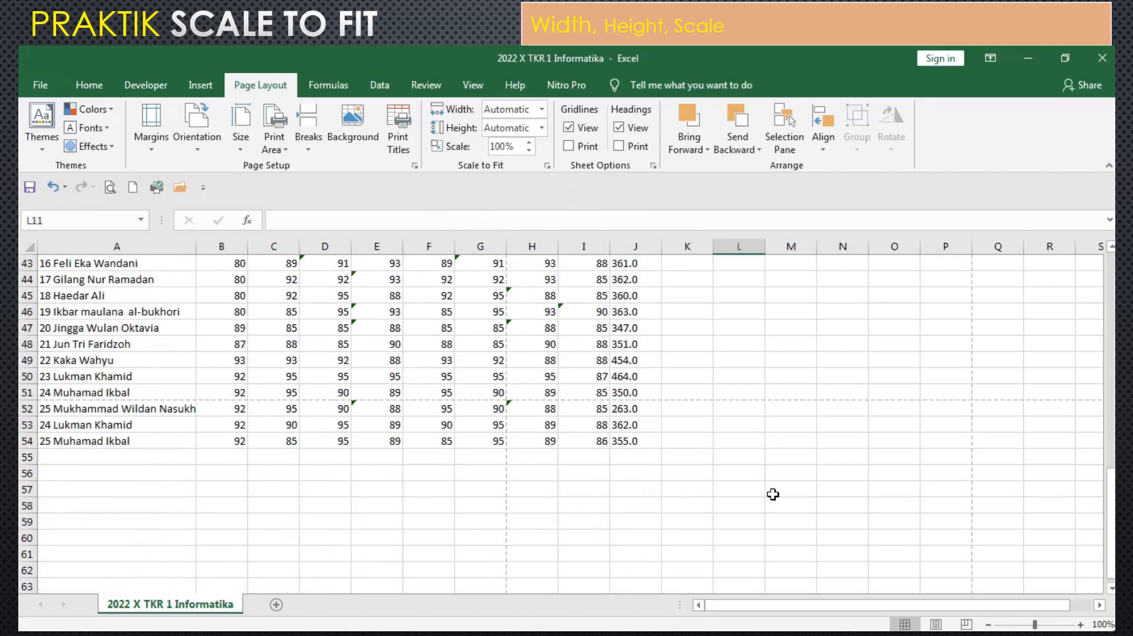
click(989, 626)
click(989, 625)
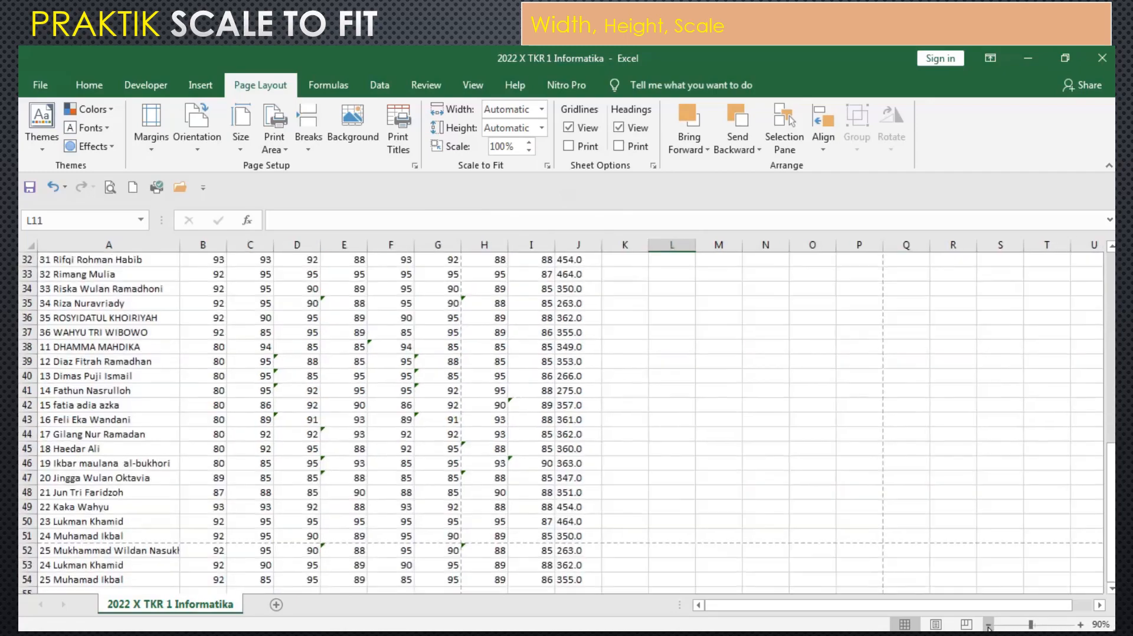
click(989, 626)
click(989, 626)
scroll(763, 436, down, 4)
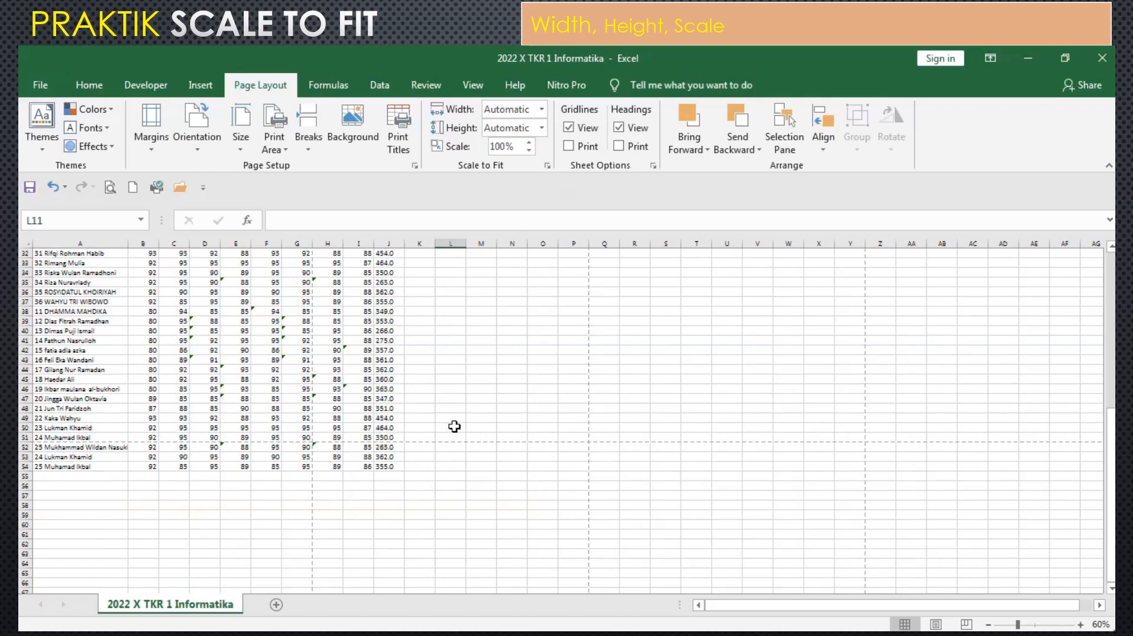
scroll(455, 427, up, 9)
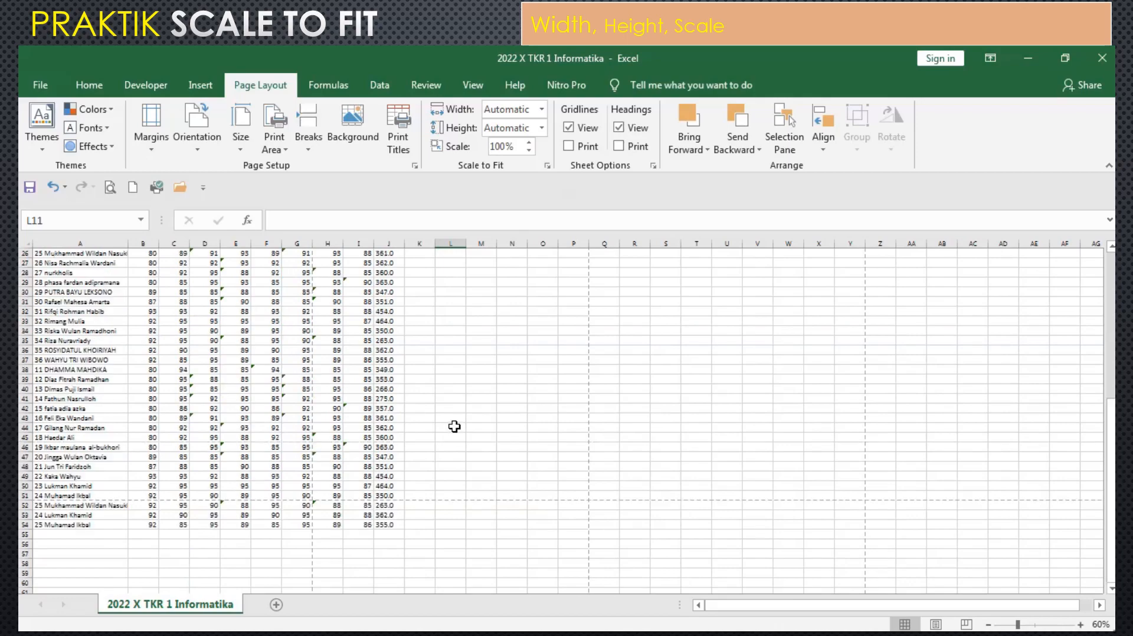
scroll(456, 425, down, 10)
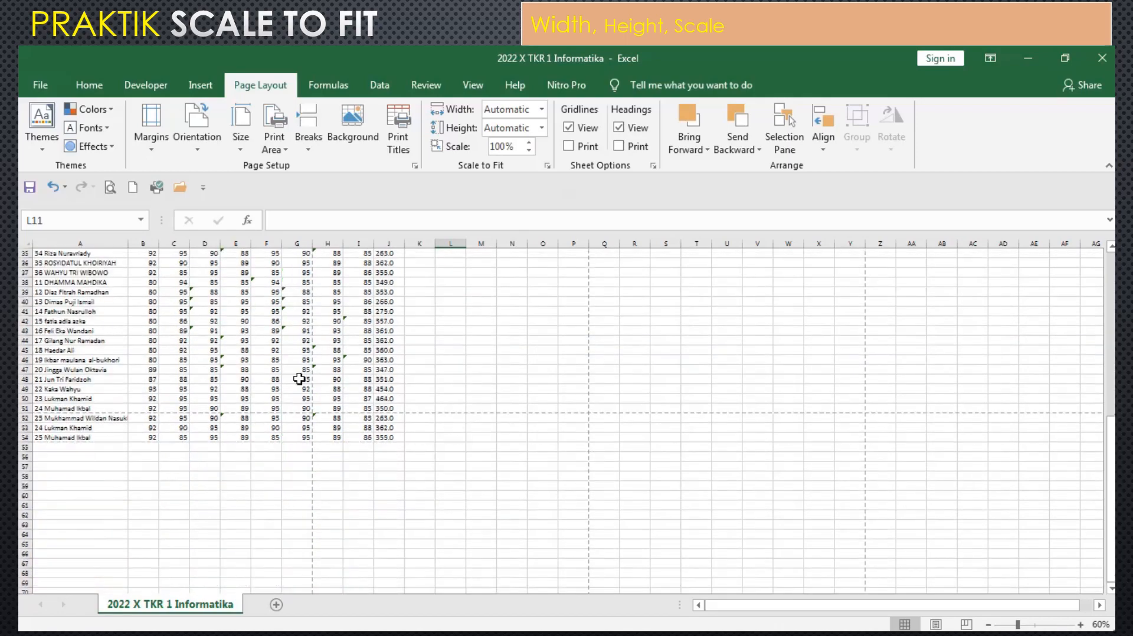
scroll(404, 357, up, 9)
scroll(485, 319, up, 3)
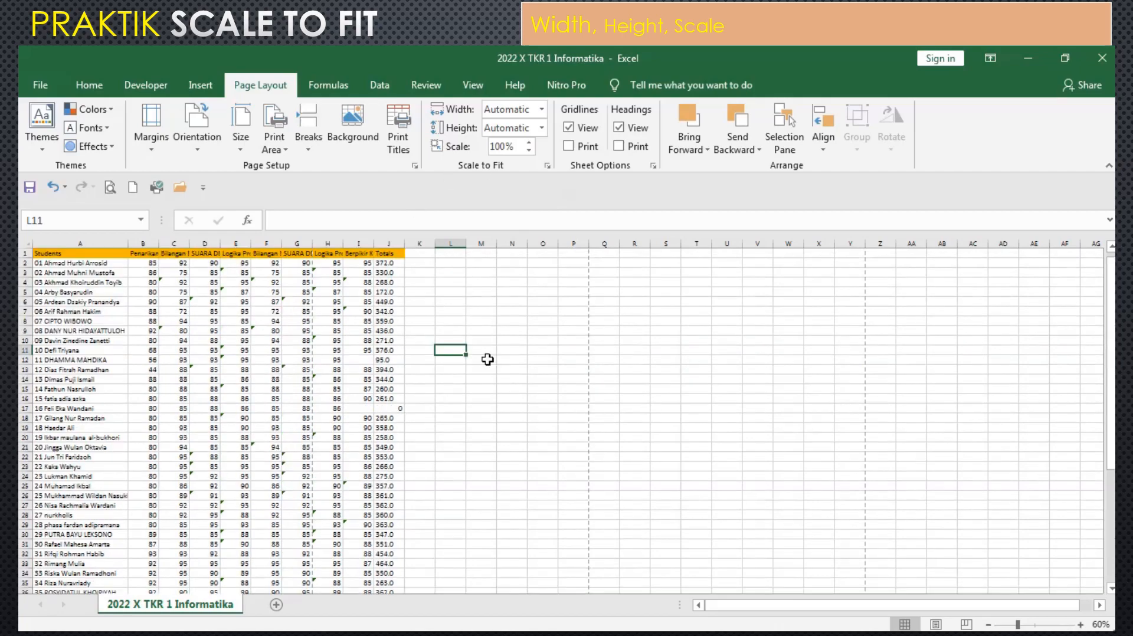
scroll(328, 354, down, 9)
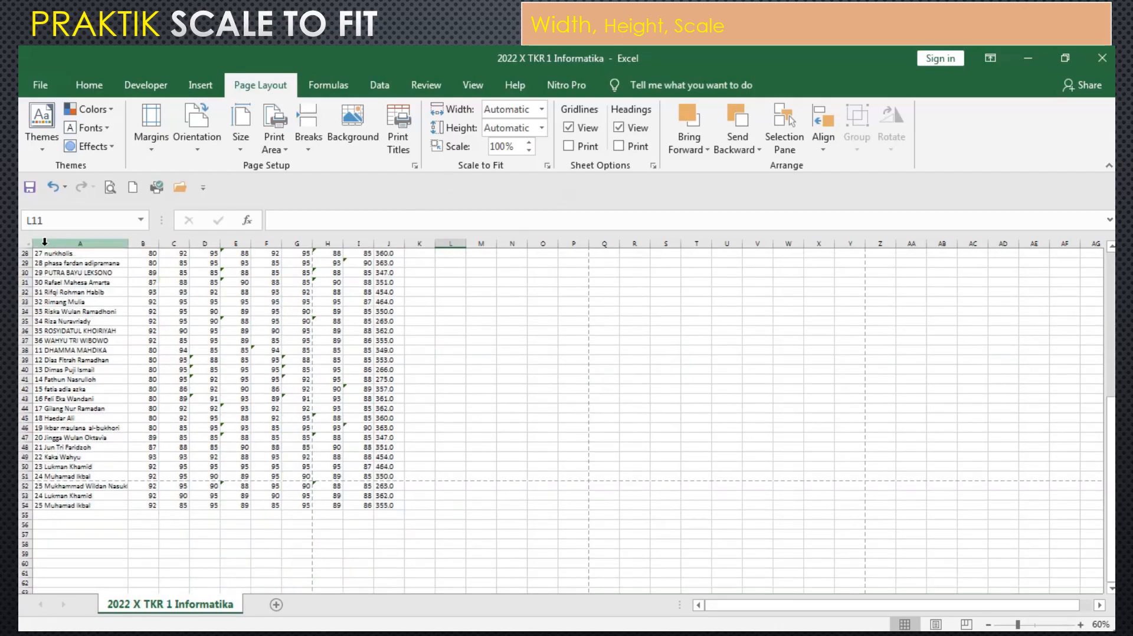
drag(44, 242, 549, 295)
click(534, 330)
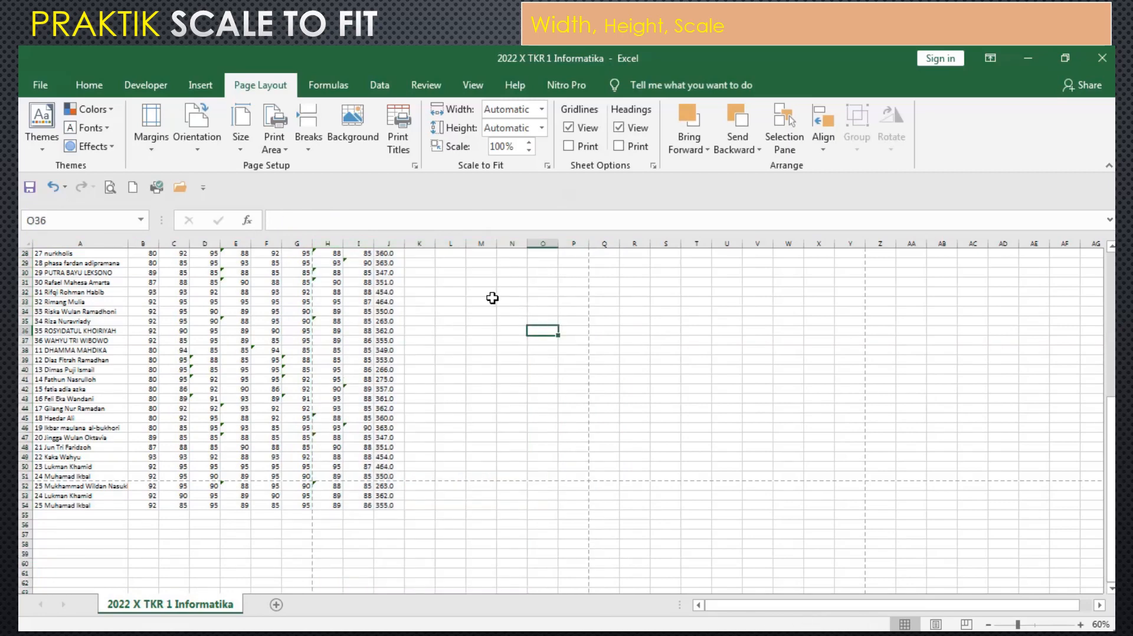
- Set the print width to 1 page and check the column fit in print preview
click(542, 110)
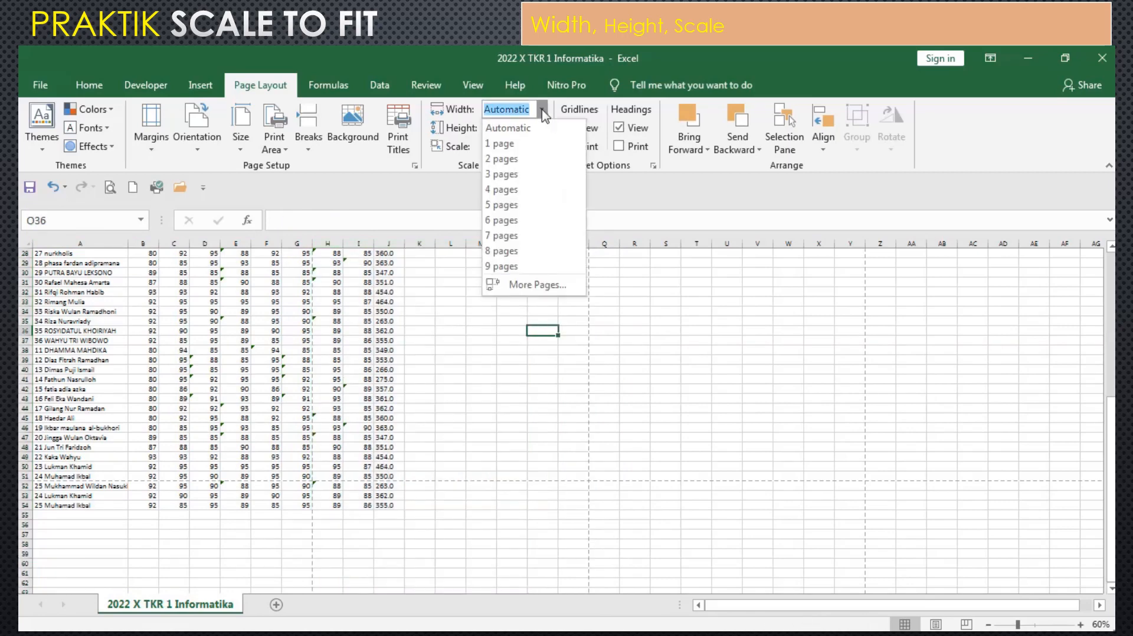
click(539, 148)
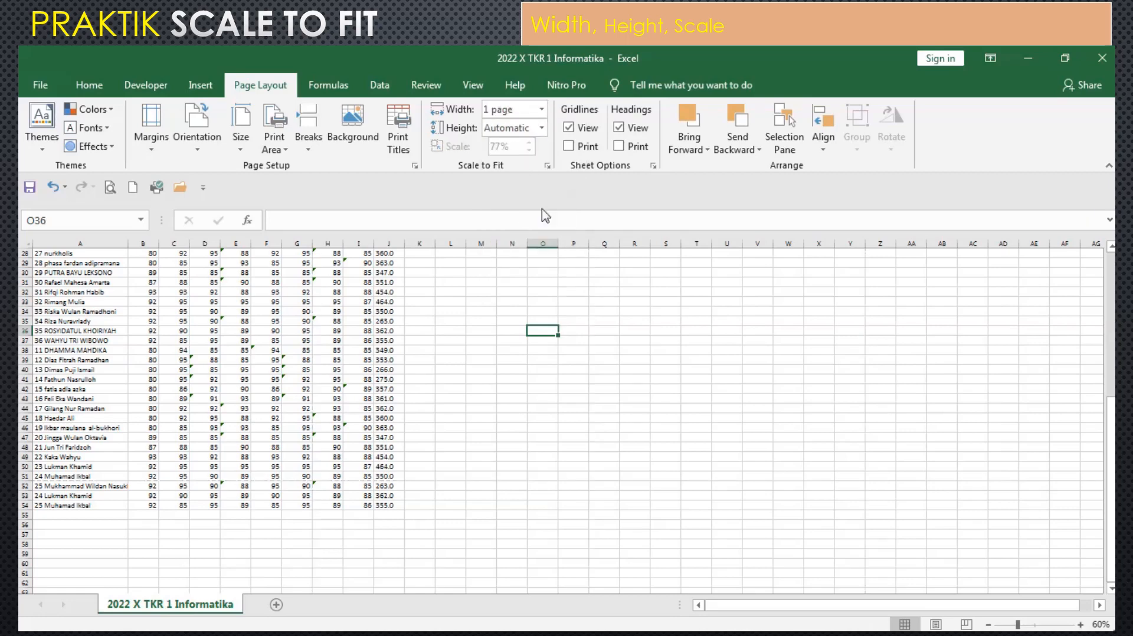
click(110, 188)
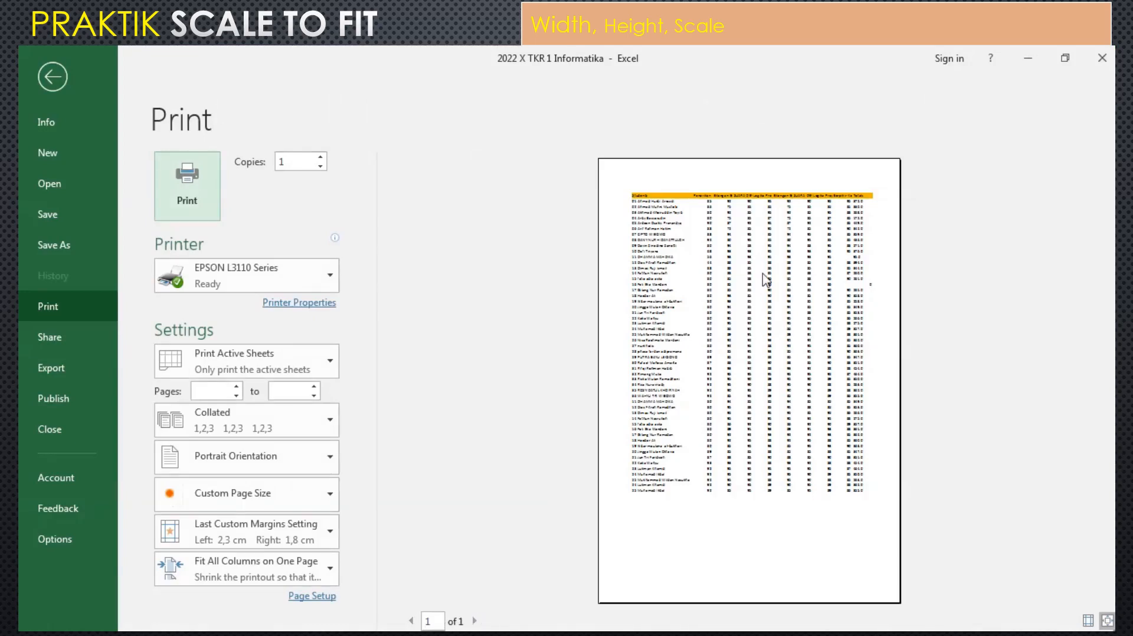
click(64, 72)
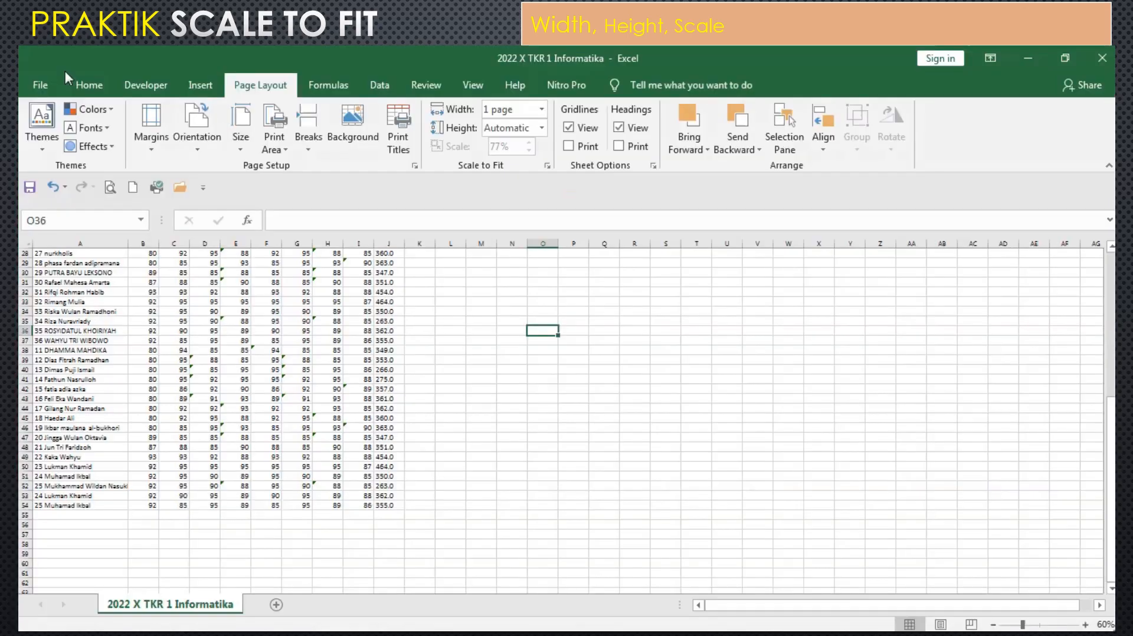
- Return the print width to Automatic, check the print preview, and set the scale to 100%
click(541, 110)
click(527, 130)
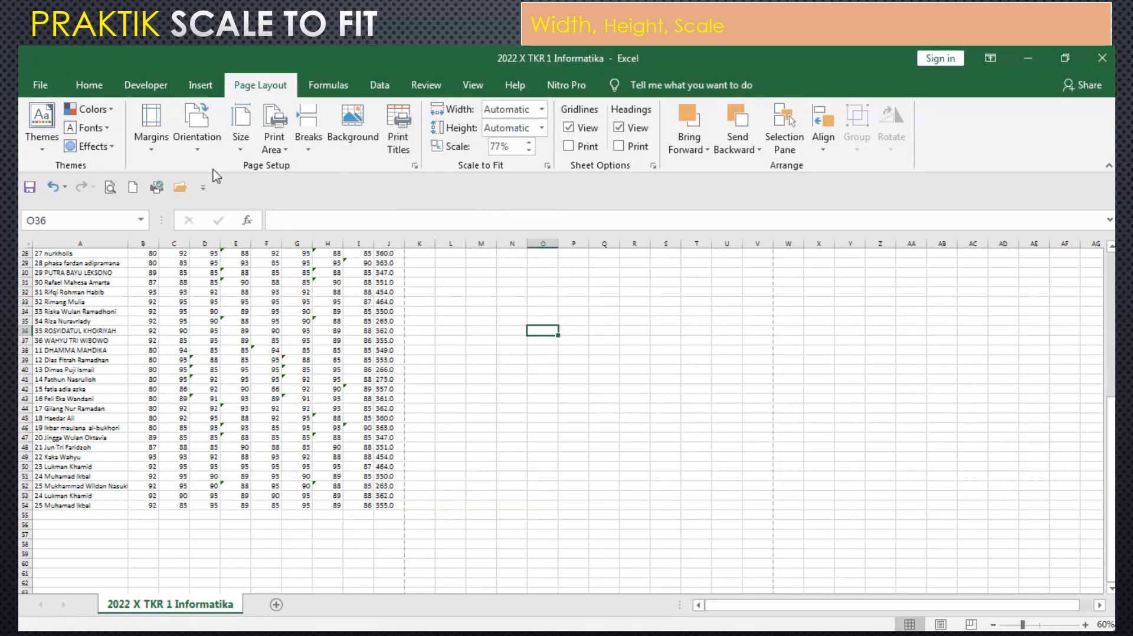
click(110, 187)
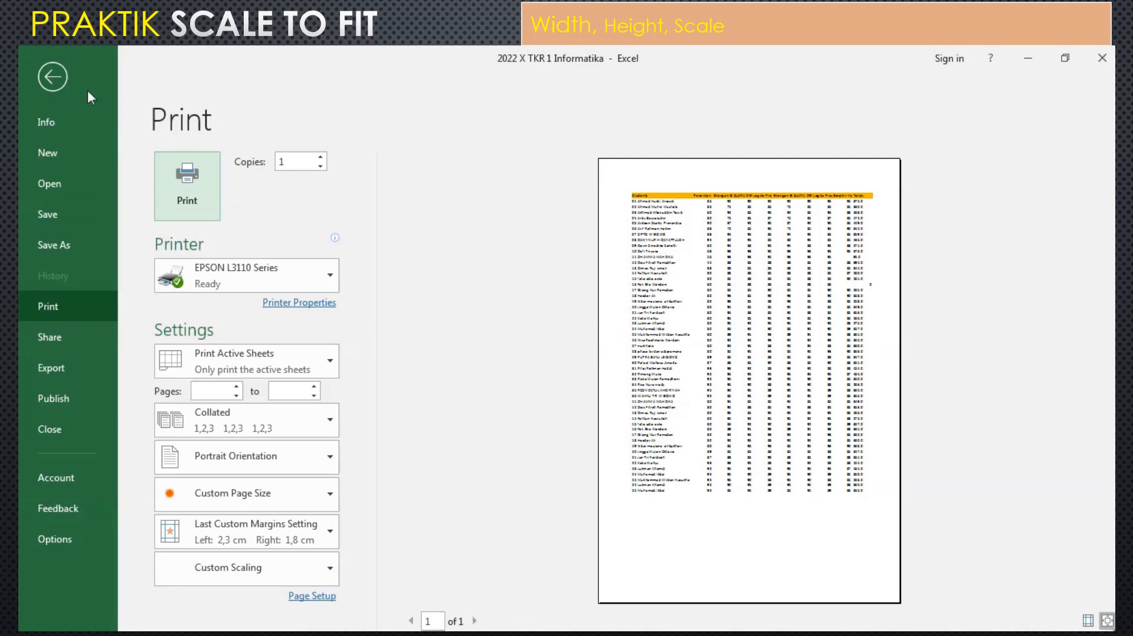
key(Escape)
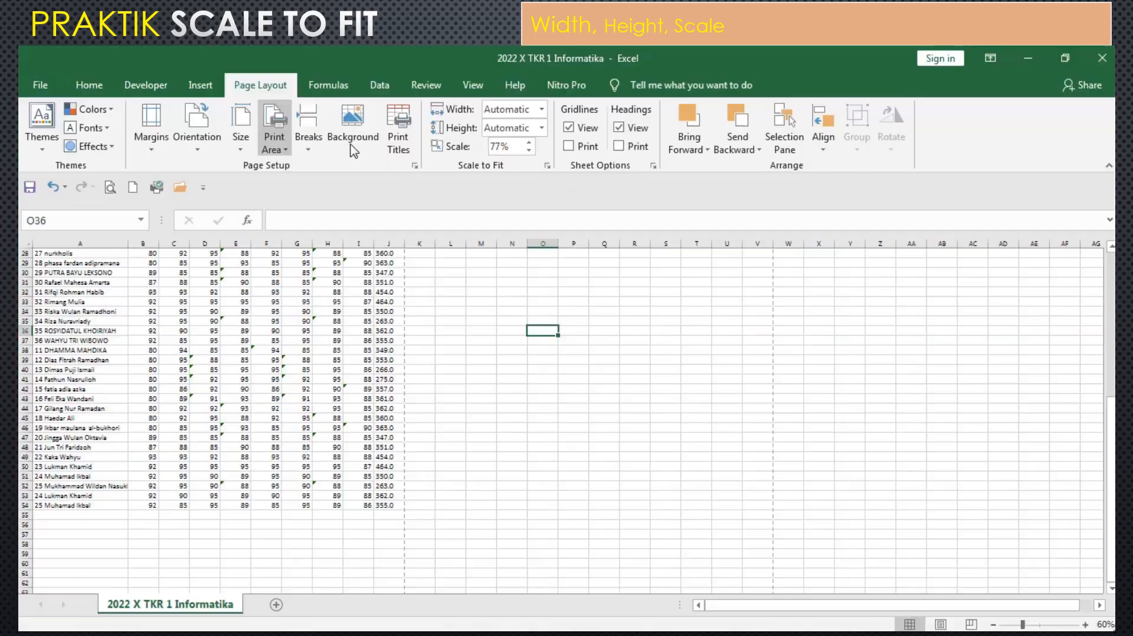
click(511, 144)
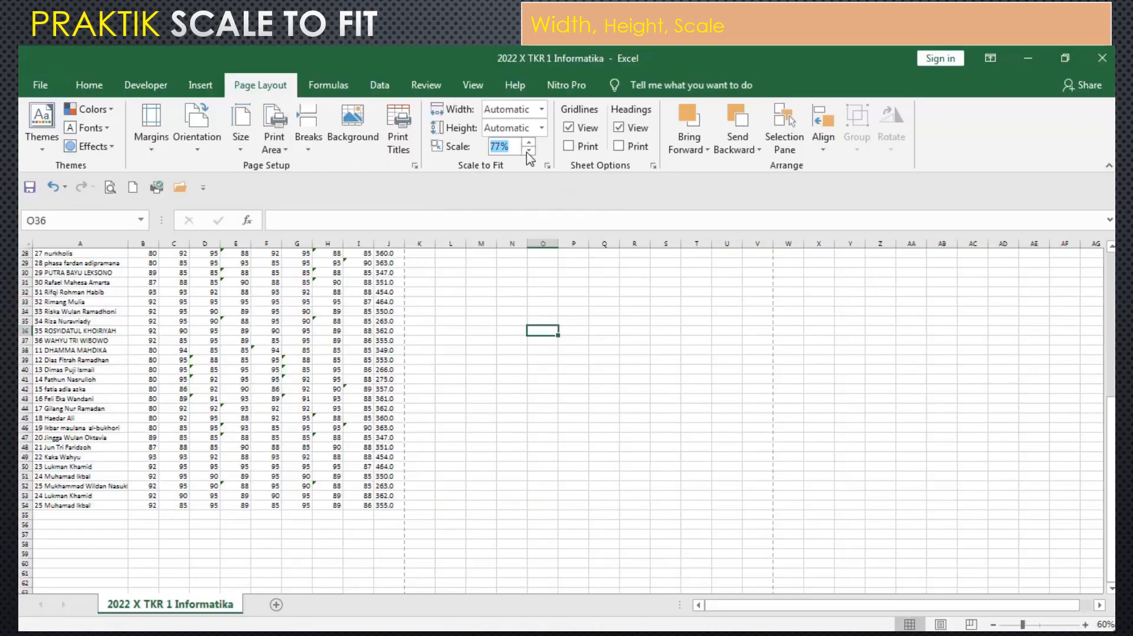
text(100)
- Fit the print width to 1 page again and view the result in print preview
click(542, 109)
click(534, 144)
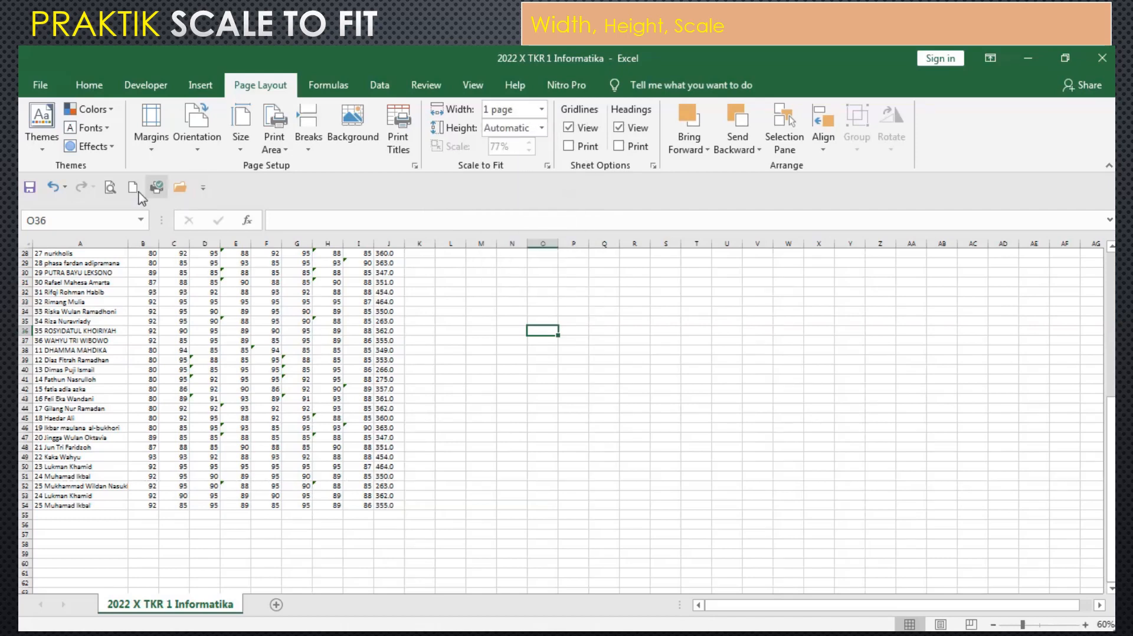
click(110, 187)
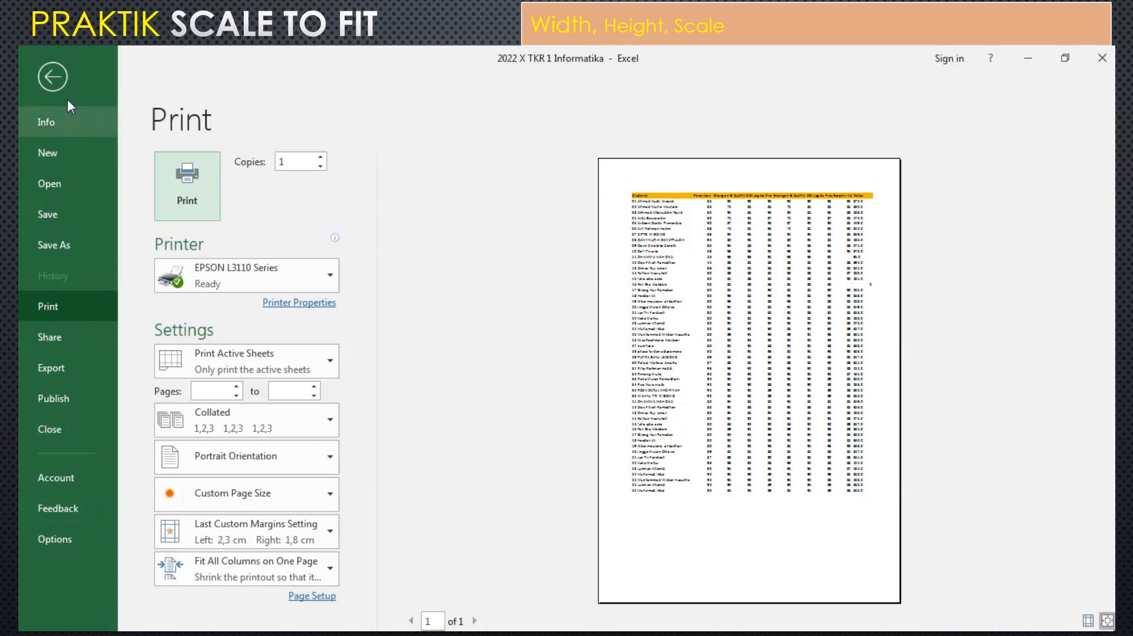
click(53, 77)
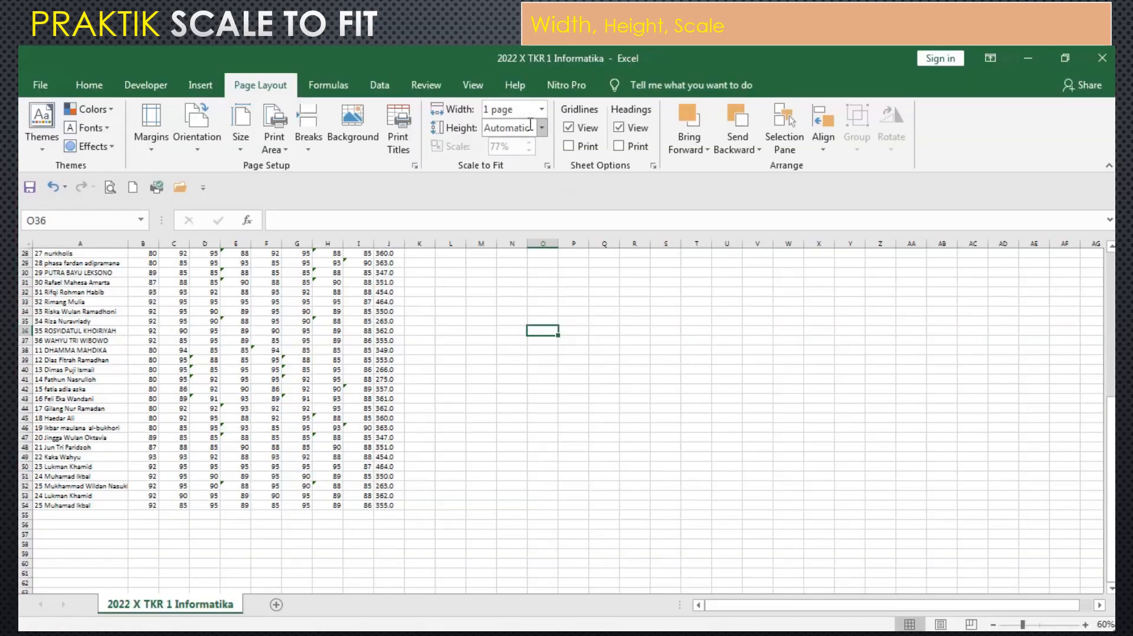
- Reset the print width to Automatic and the scale to 100%
click(510, 109)
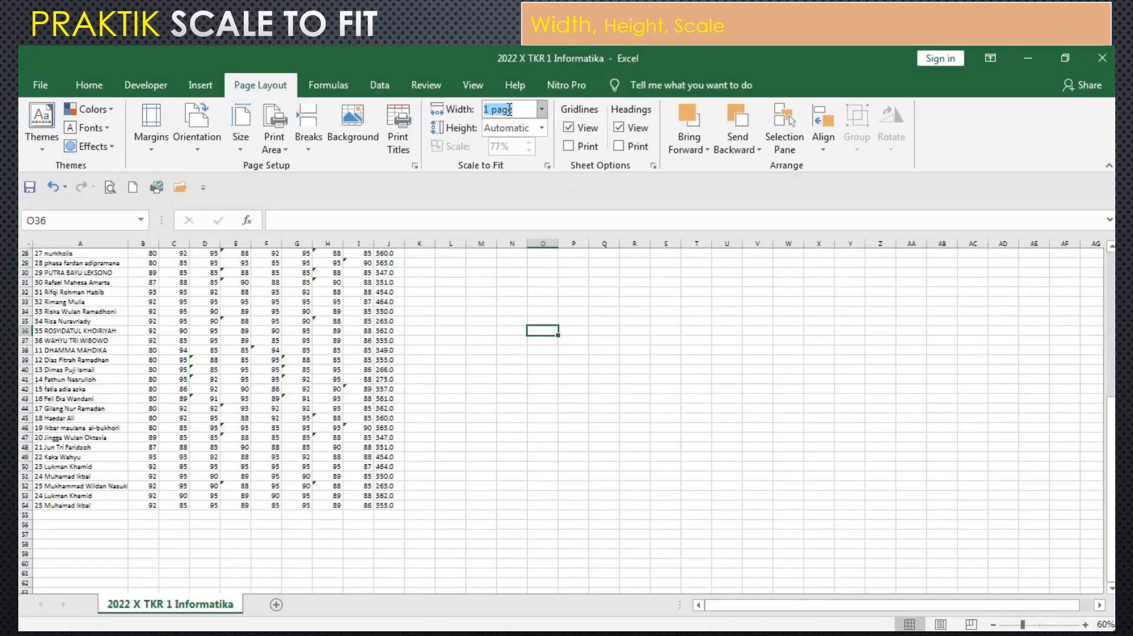
click(541, 109)
click(506, 127)
click(516, 146)
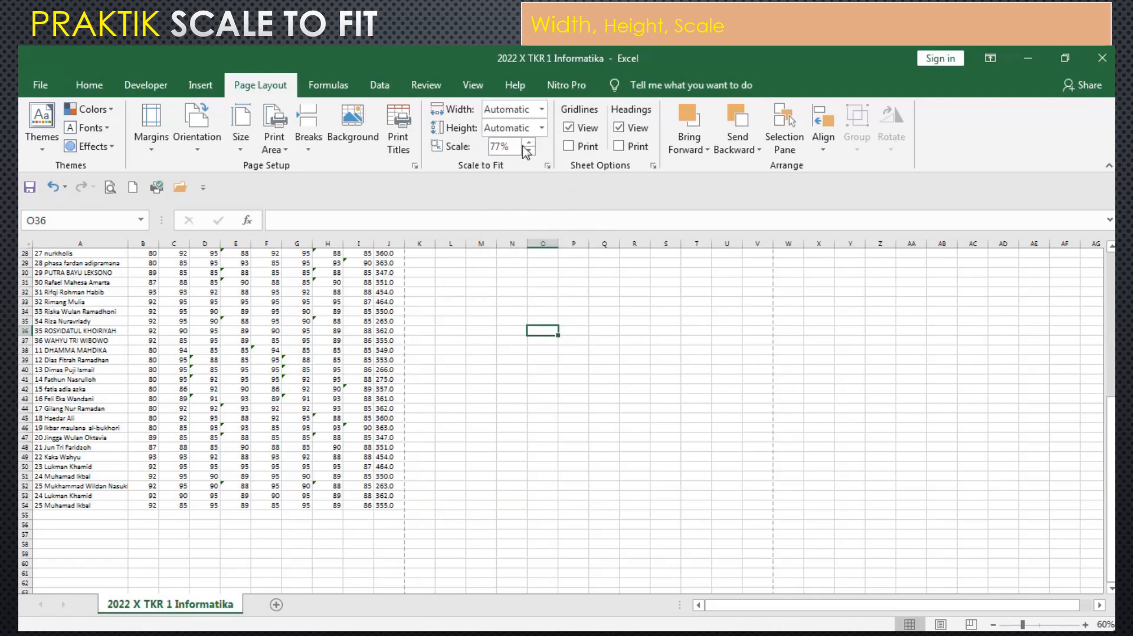
text(100)
- View the print height options, and examine which rows fit on the first page by highlighting the table down to the horizontal page break
click(542, 128)
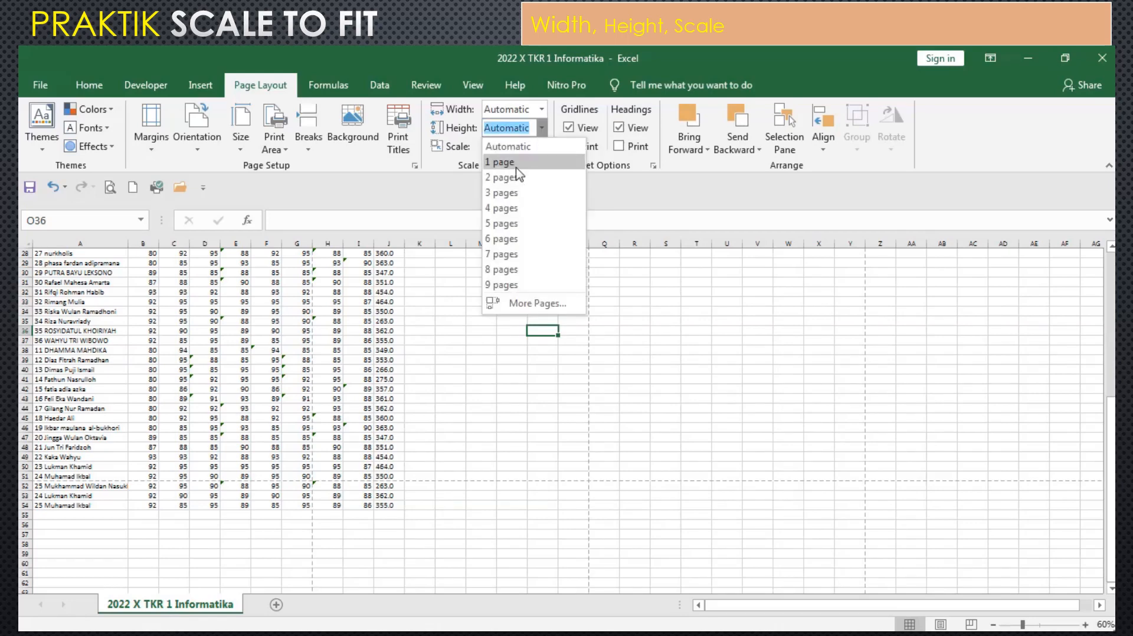
click(325, 359)
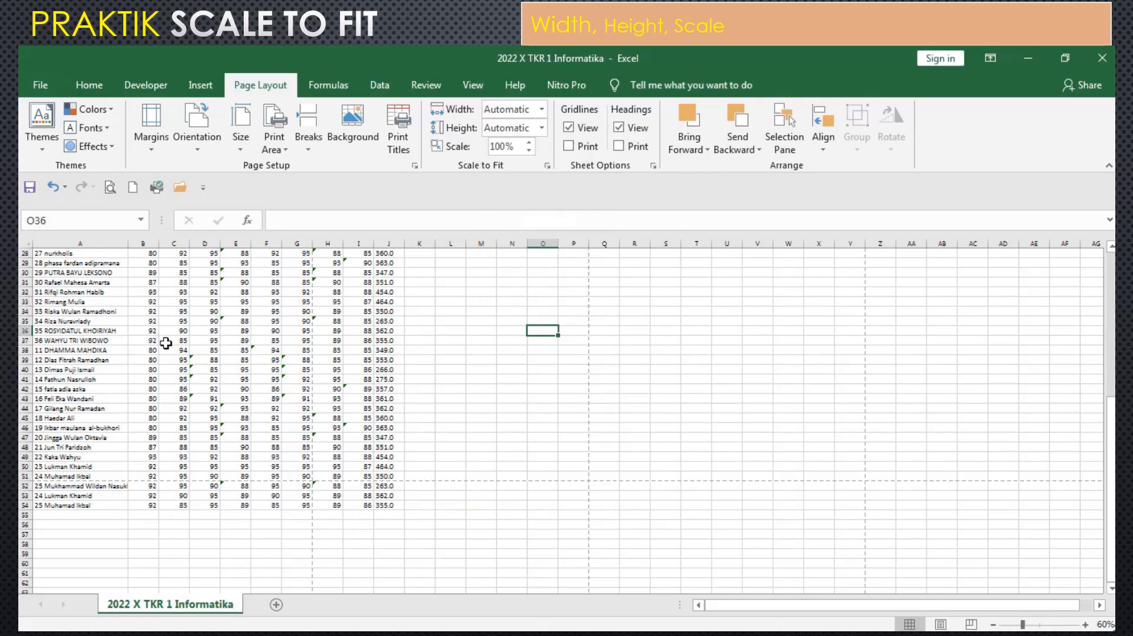
scroll(53, 371, up, 2)
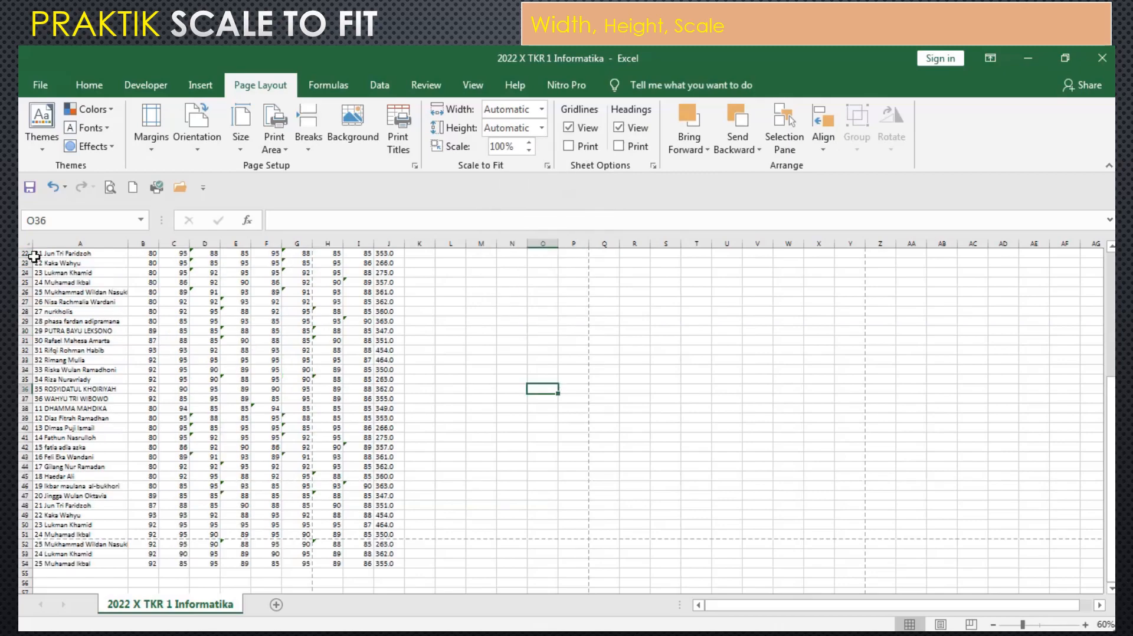
scroll(36, 255, up, 7)
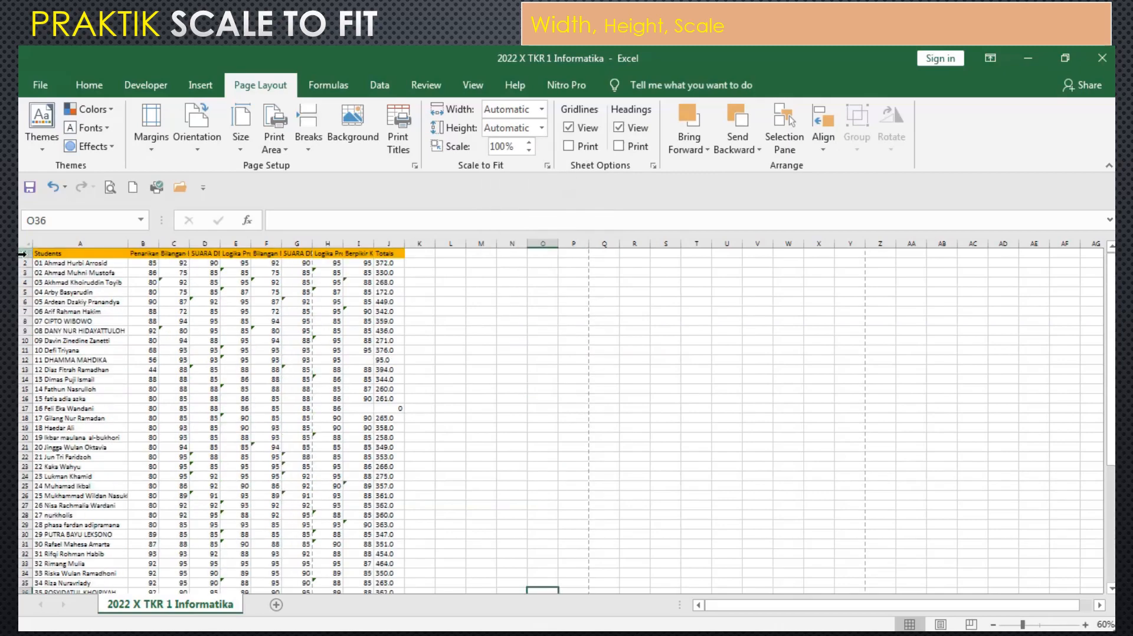
drag(25, 254, 126, 554)
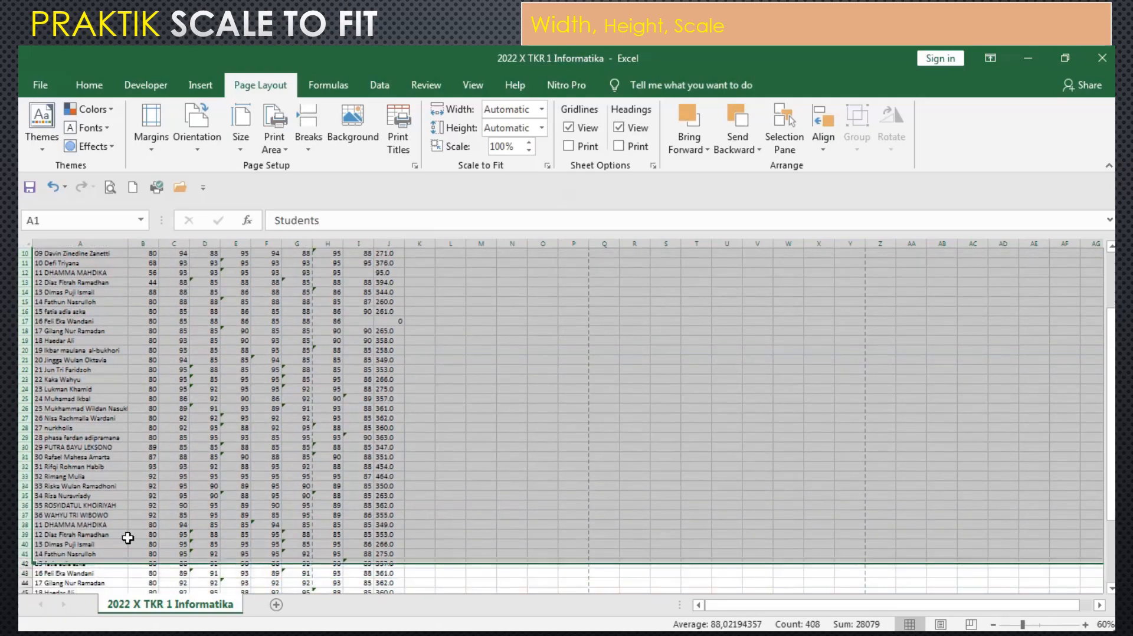
scroll(362, 447, down, 4)
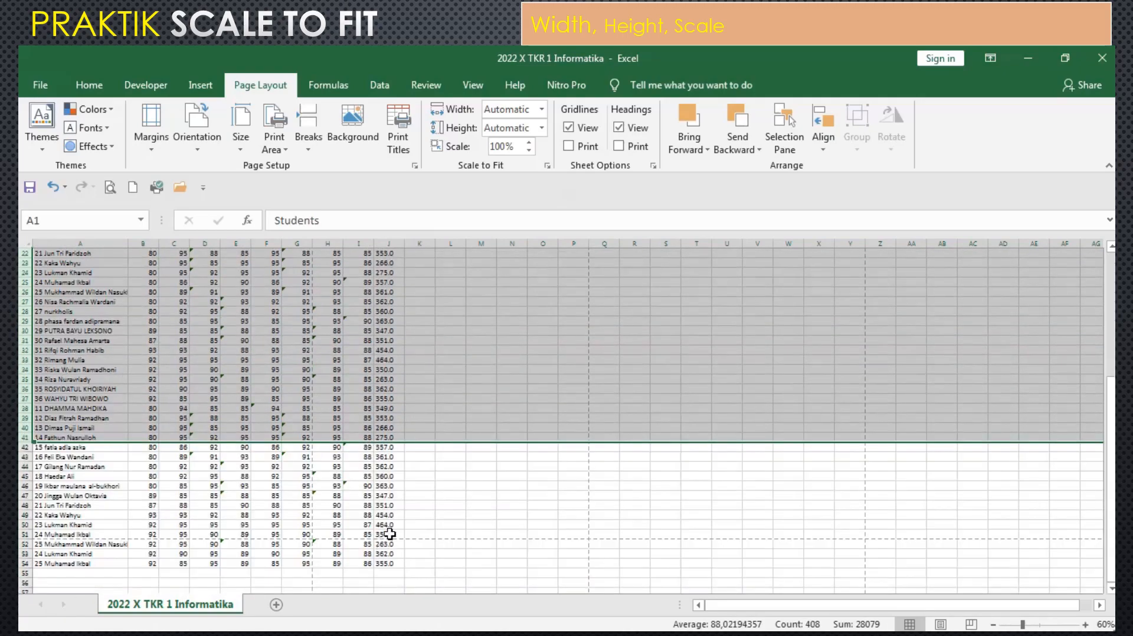
drag(387, 534, 59, 253)
scroll(413, 480, down, 6)
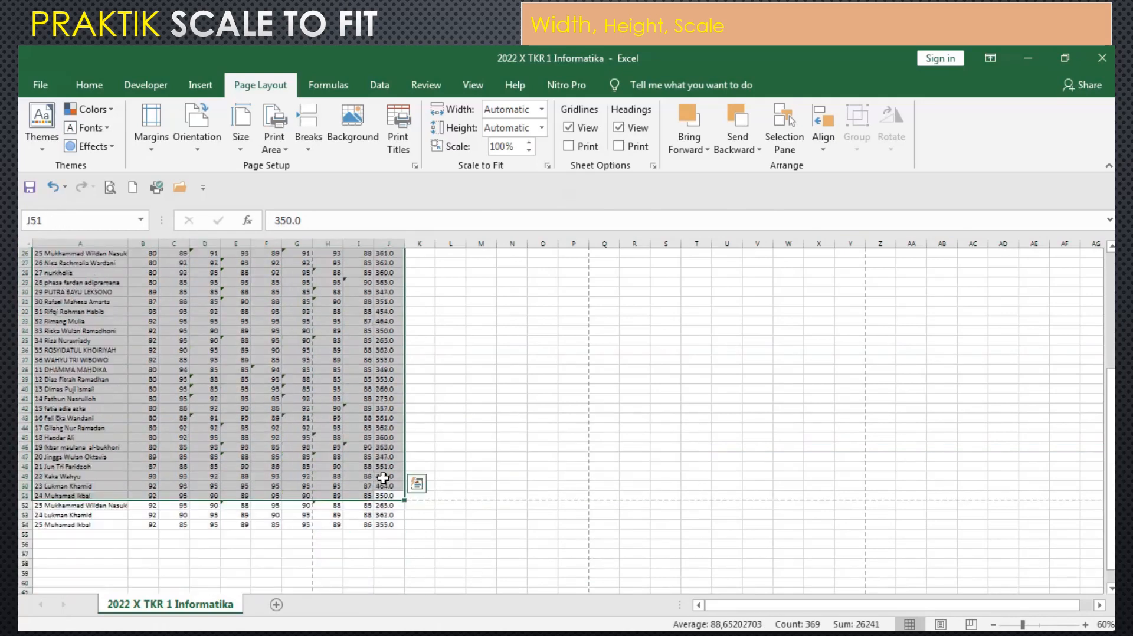
- Highlight the rows below the horizontal page break, fit the print height to 1 page, and check both pages in print preview
drag(55, 449, 296, 475)
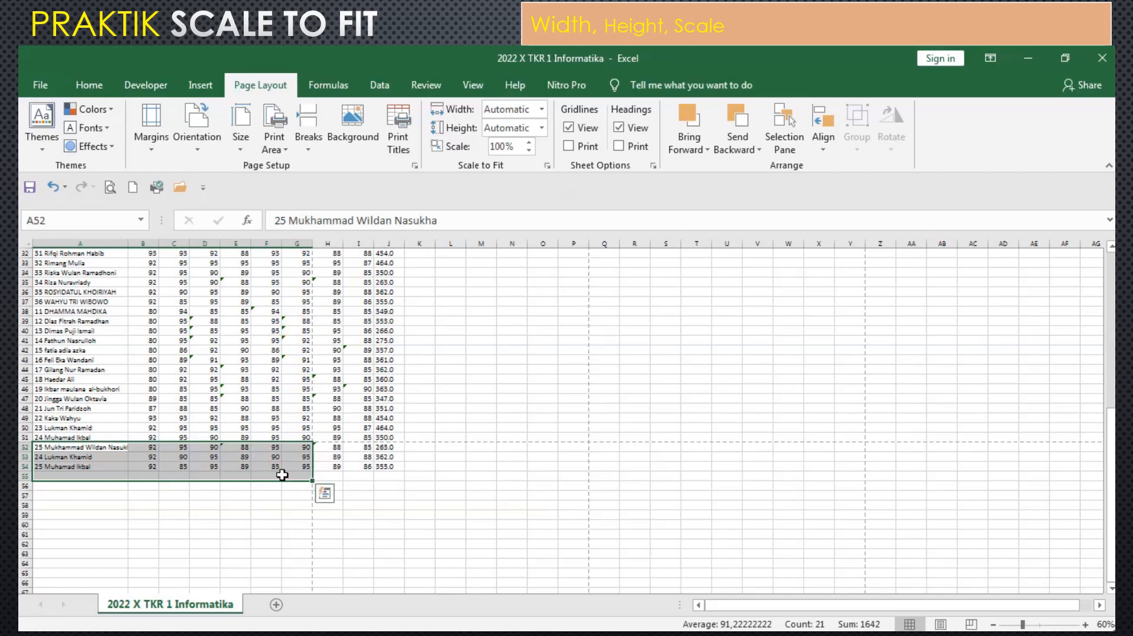
click(542, 134)
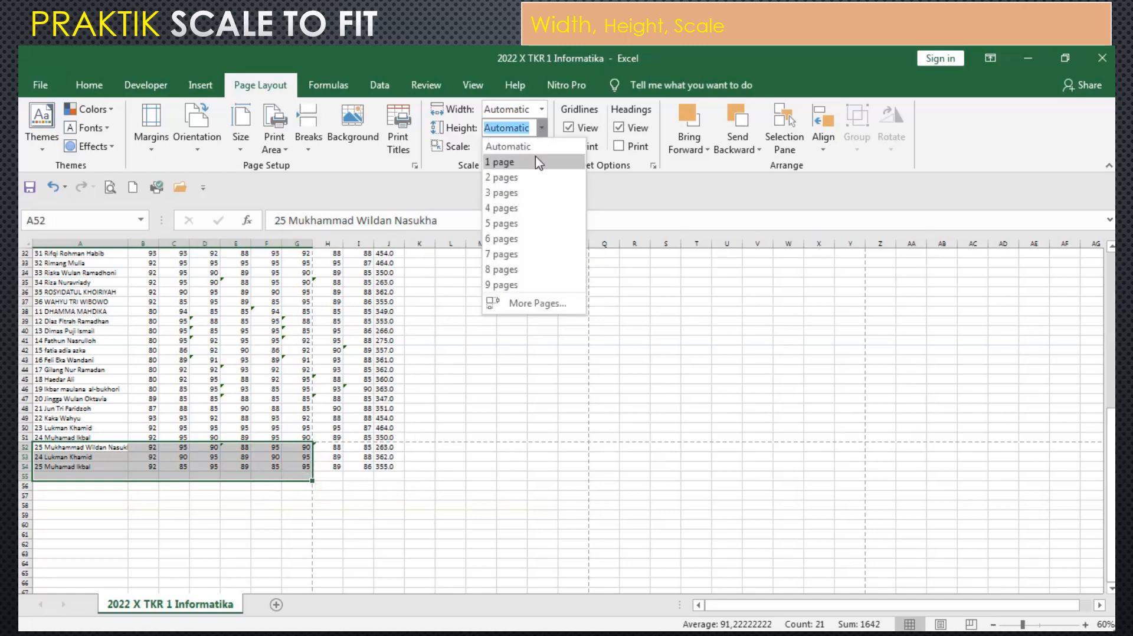
click(533, 159)
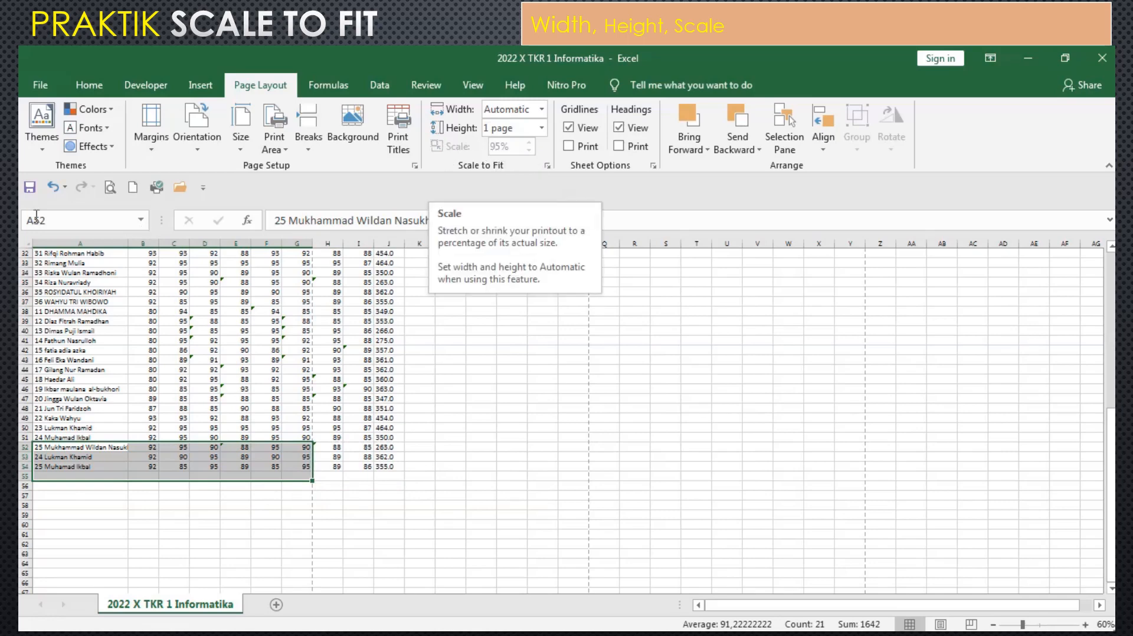
click(110, 187)
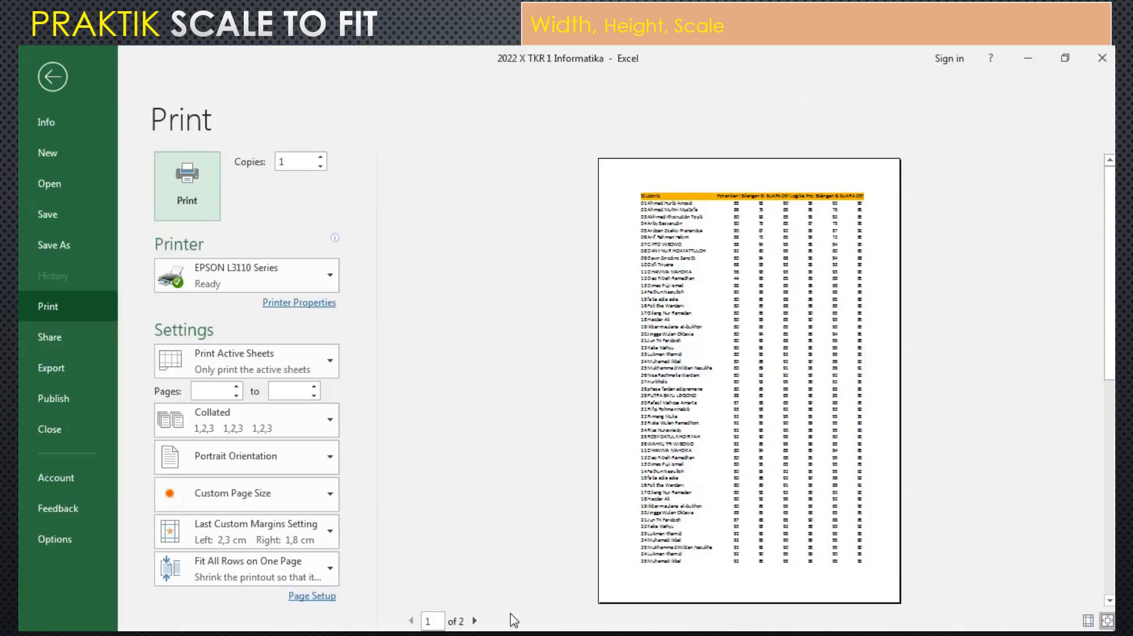
click(478, 623)
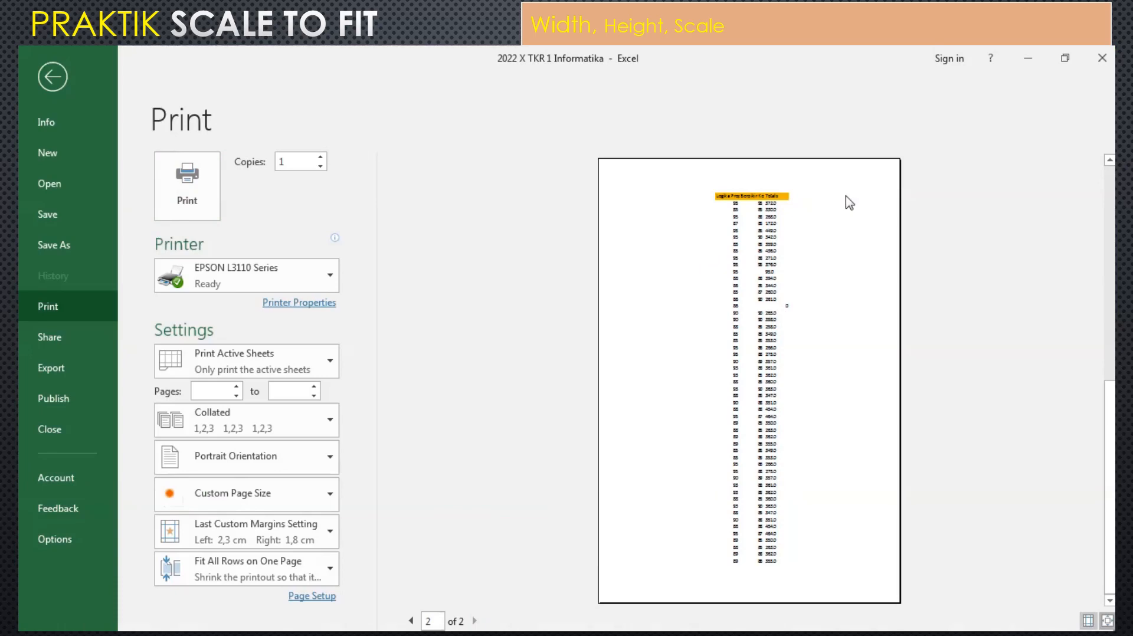
click(55, 74)
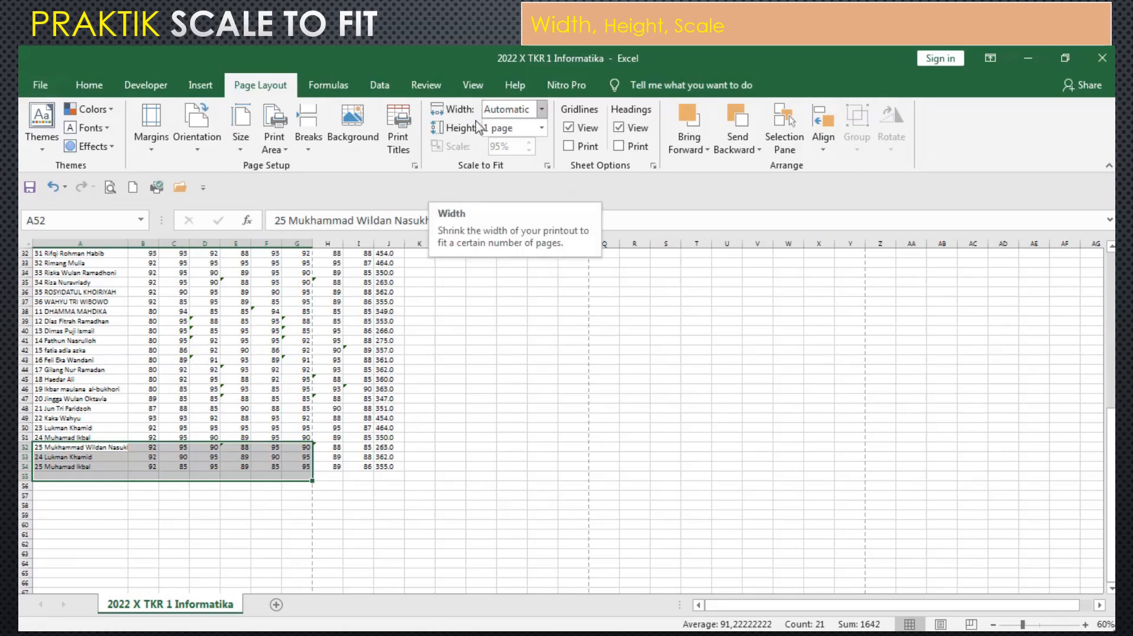
- Fit the print width to 1 page as well and check the resulting page in print preview
click(542, 112)
click(536, 143)
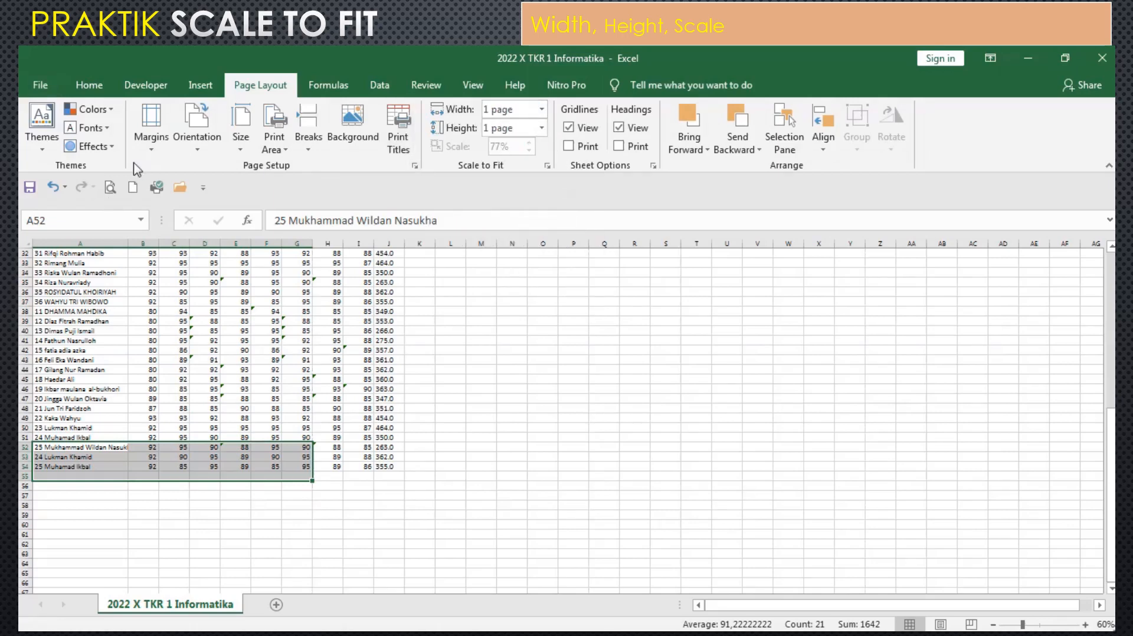
click(110, 187)
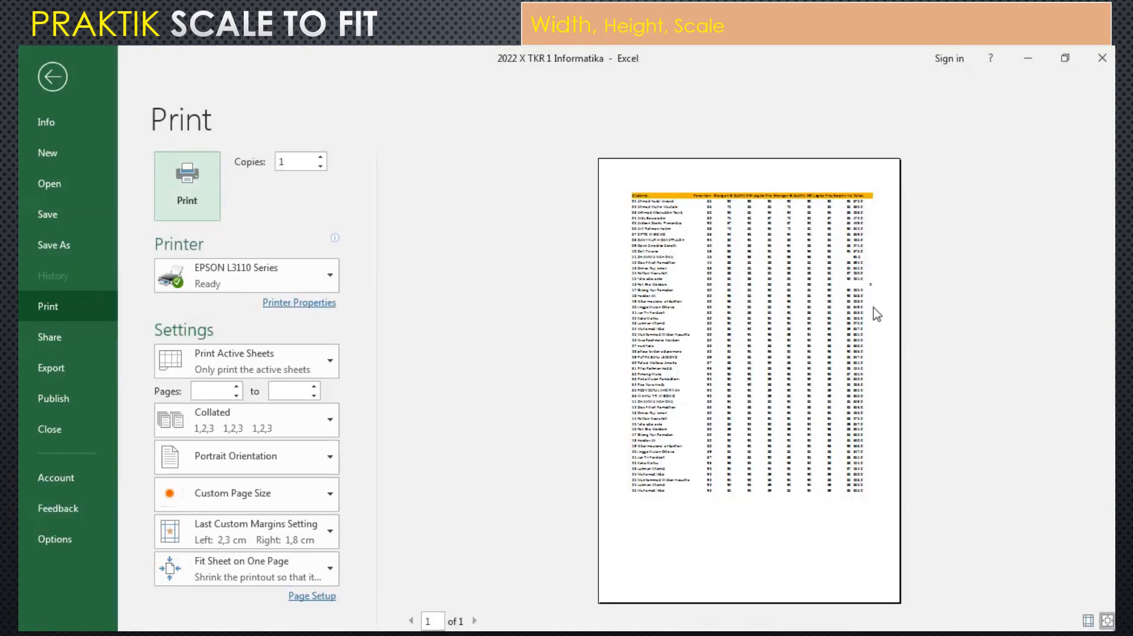
click(46, 77)
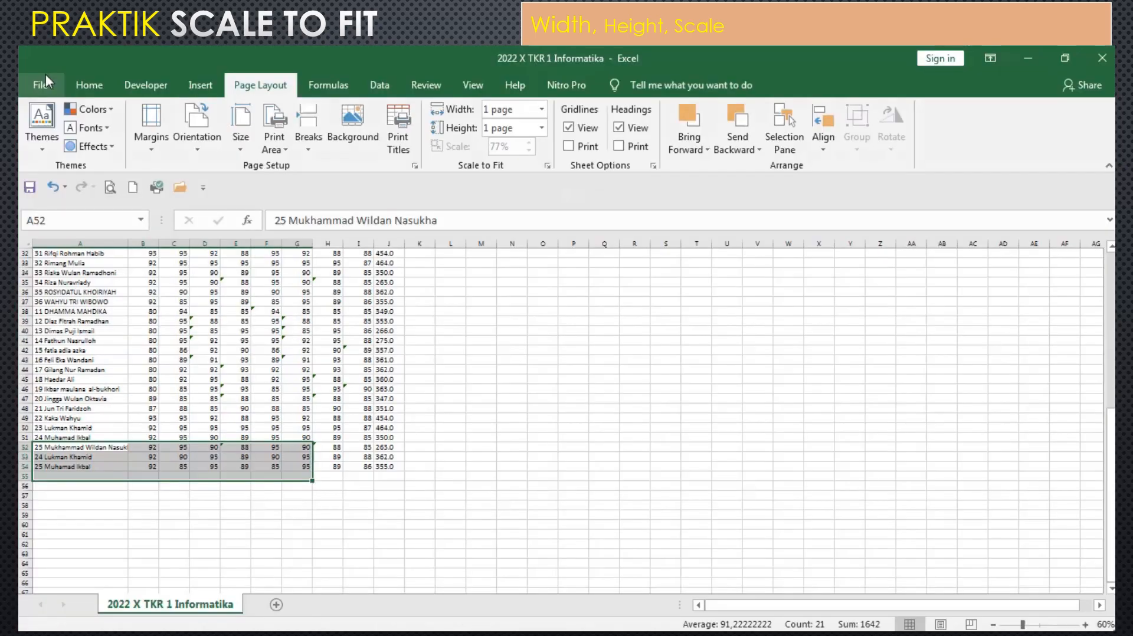
click(540, 109)
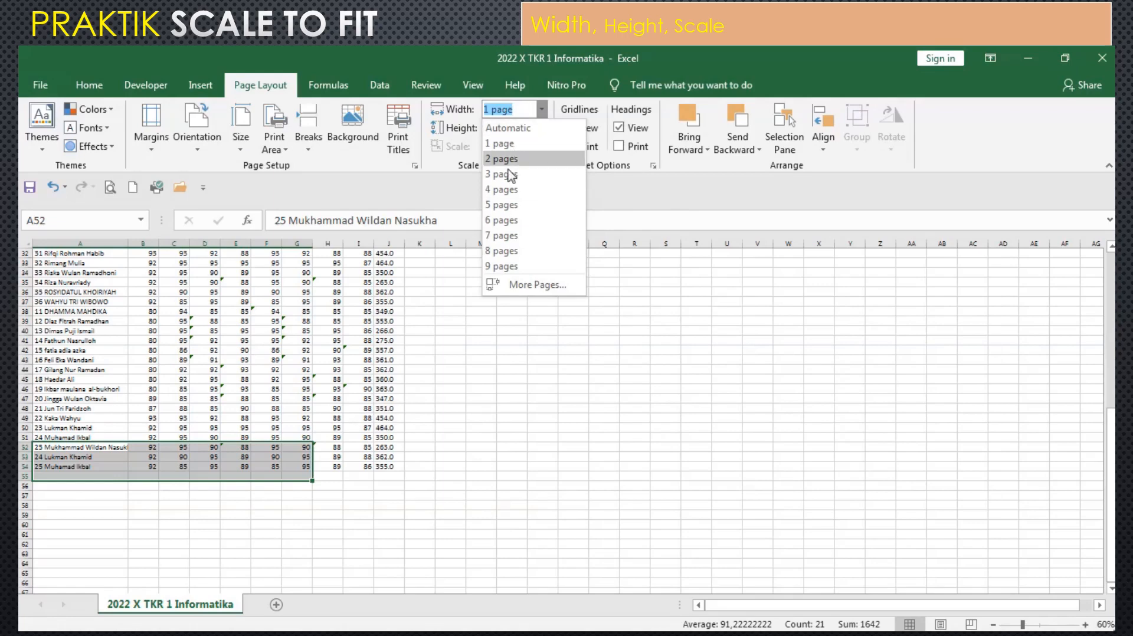
click(541, 109)
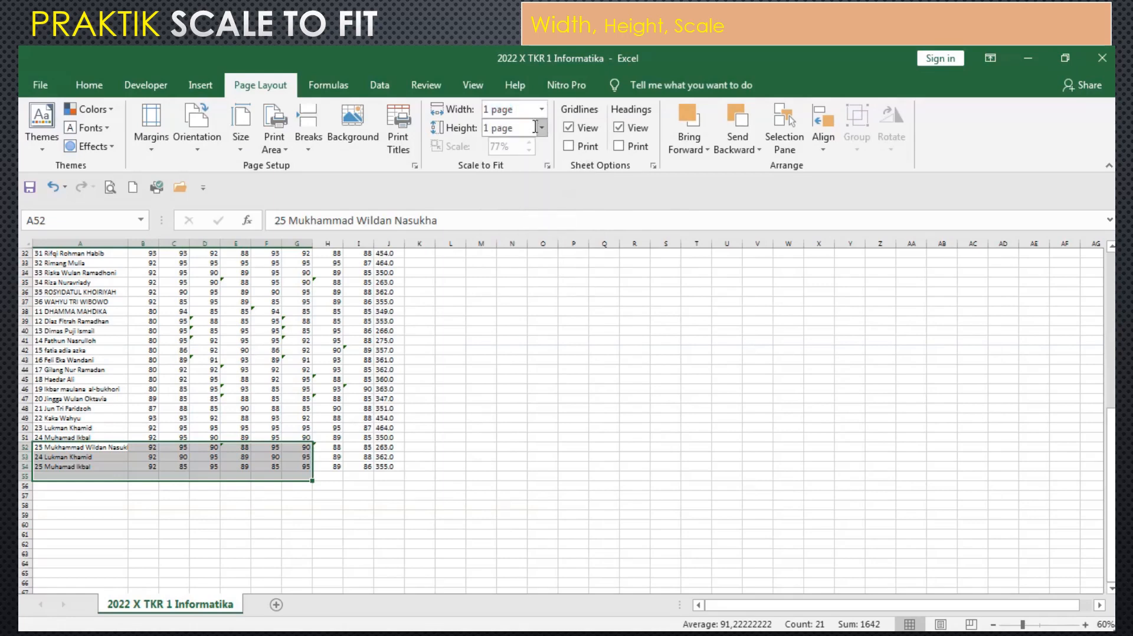
click(542, 128)
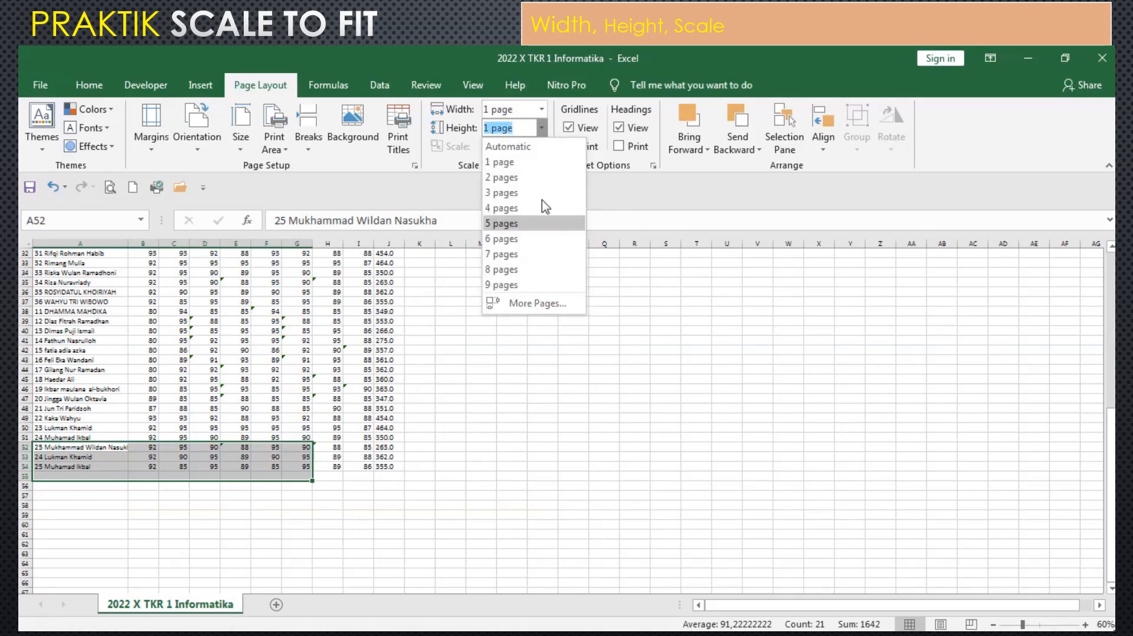
click(543, 132)
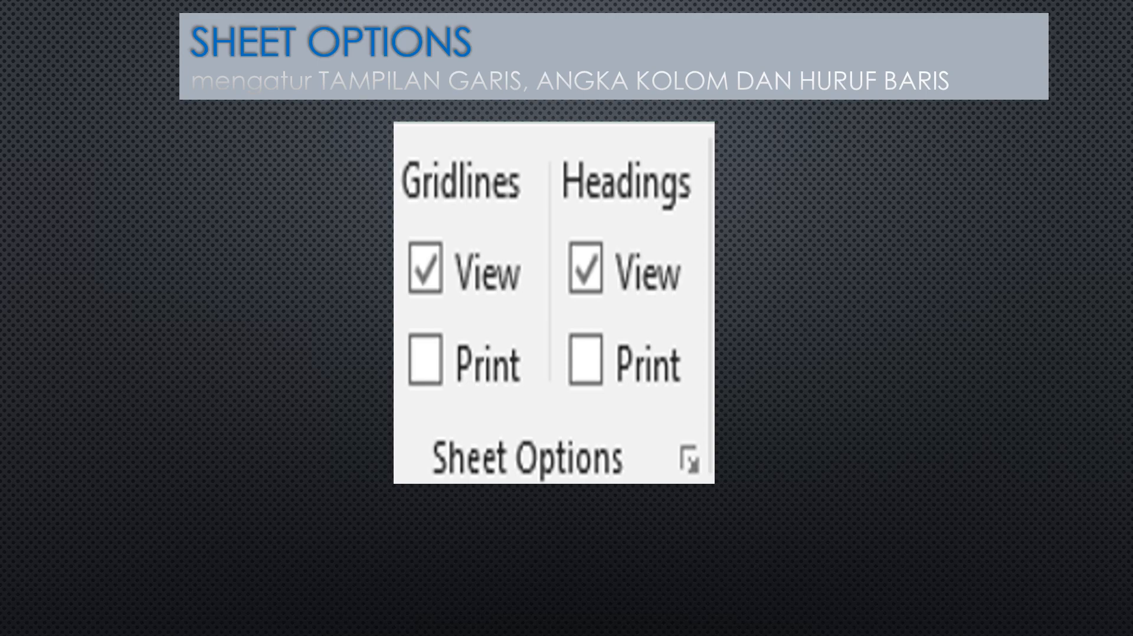
key(Right)
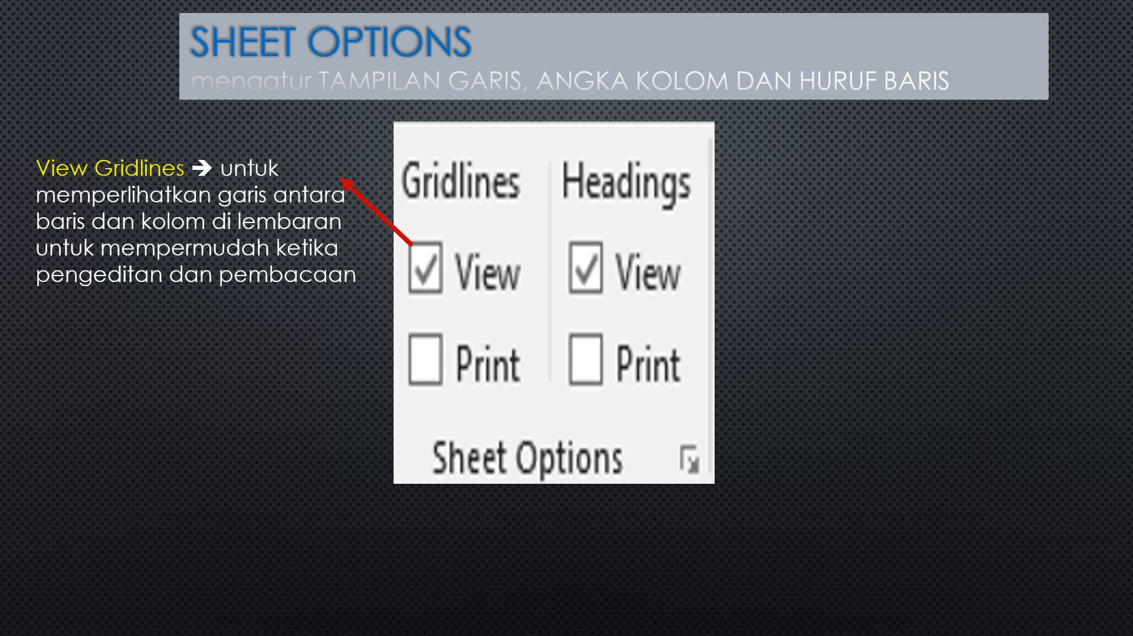